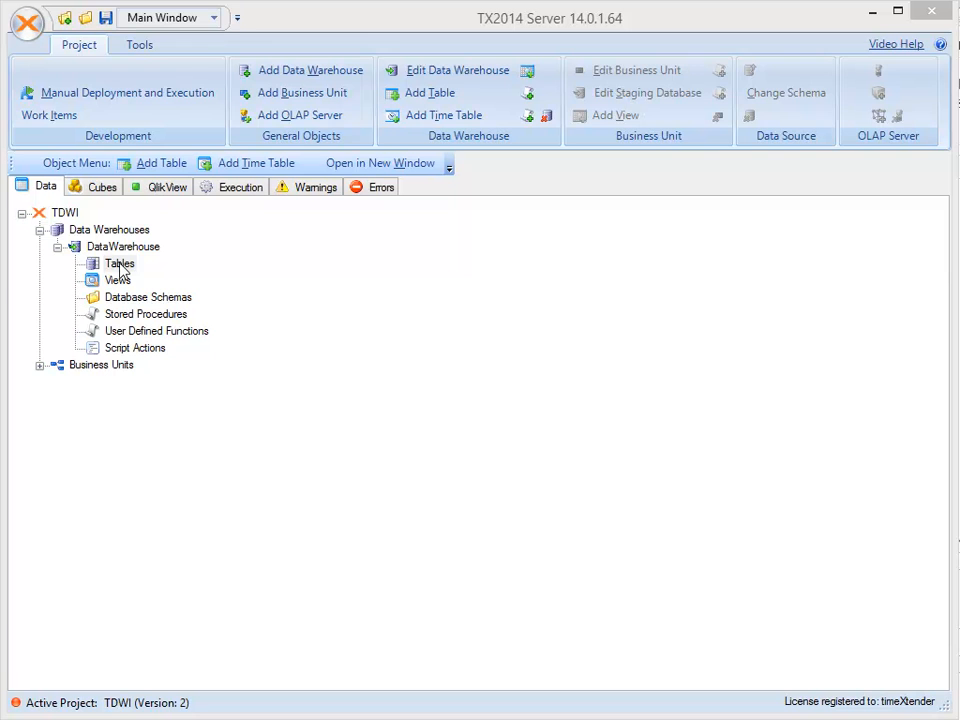
Start a time table named DimDate in the data warehouse, spanning from 1/1/2005 to 1095 days ahead
click(94, 271)
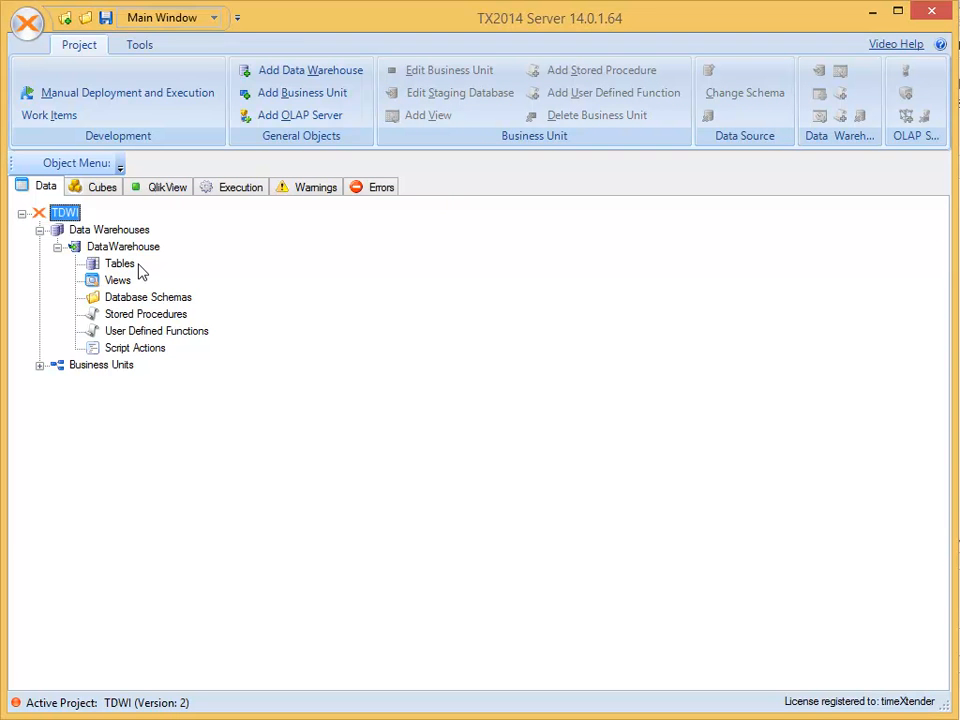
right_click(140, 268)
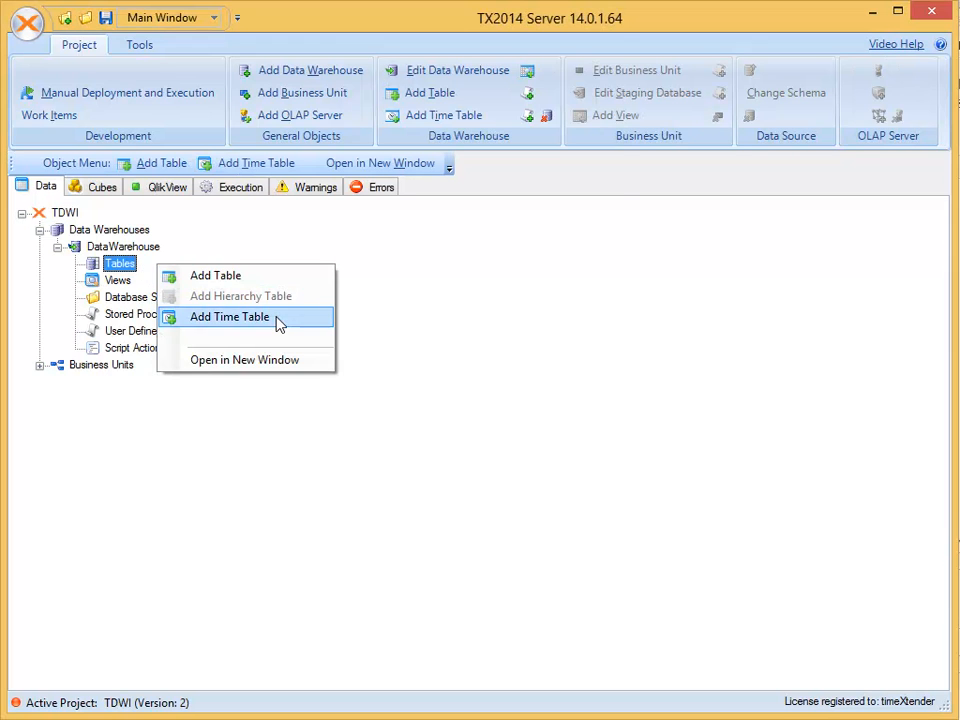
click(280, 318)
text(DimDate)
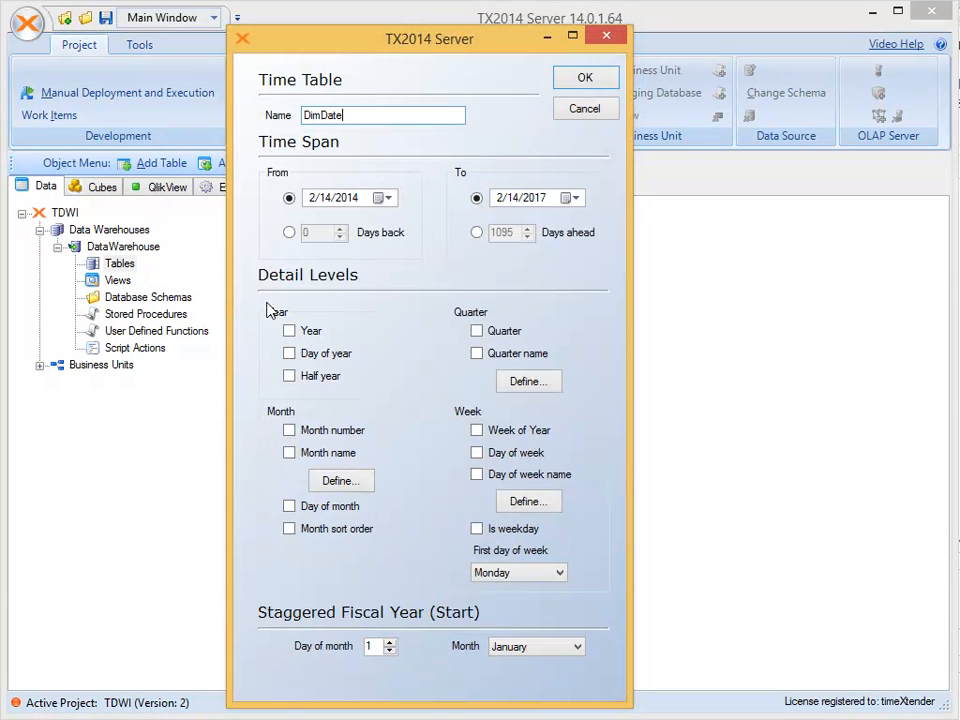
click(312, 197)
text(1/ 1/)
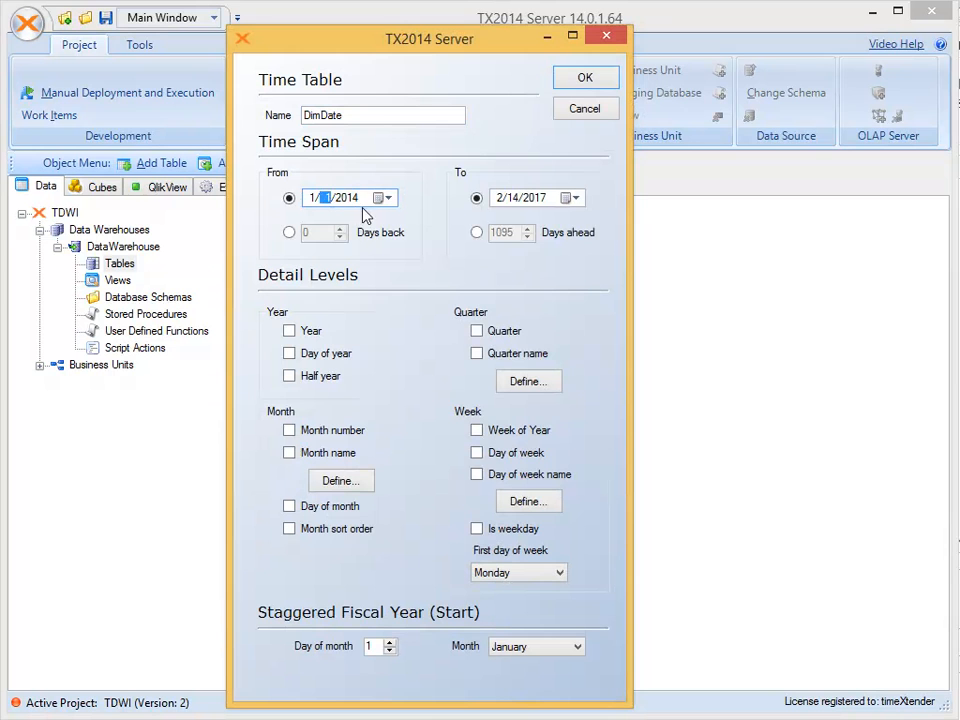
text(2005)
click(477, 232)
Include the Year, Quarter, Quarter name, Month number and Month name detail levels in DimDate and create the time table
click(290, 330)
click(477, 331)
click(490, 350)
click(289, 430)
click(289, 452)
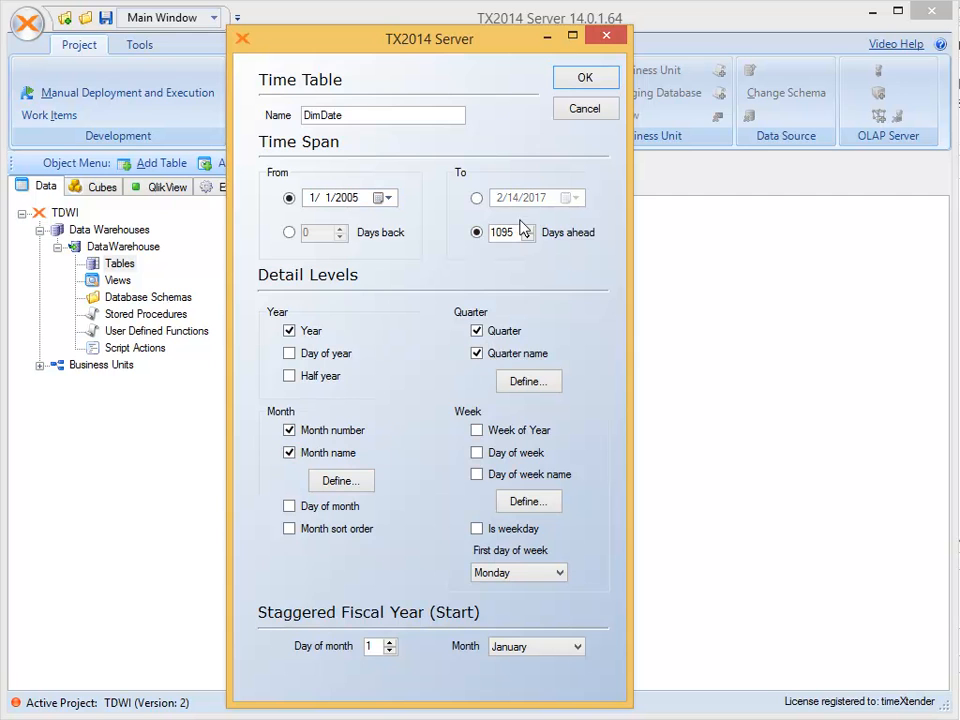
click(586, 80)
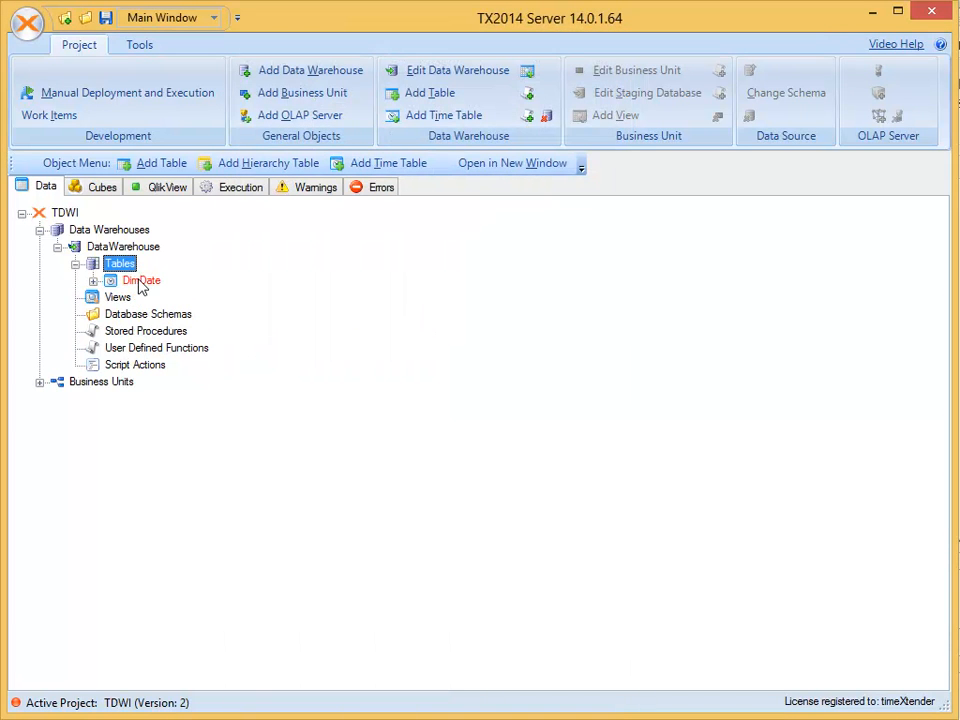
Add three data warehouse tables named DimItem, DimCustomer and FactSales
click(155, 164)
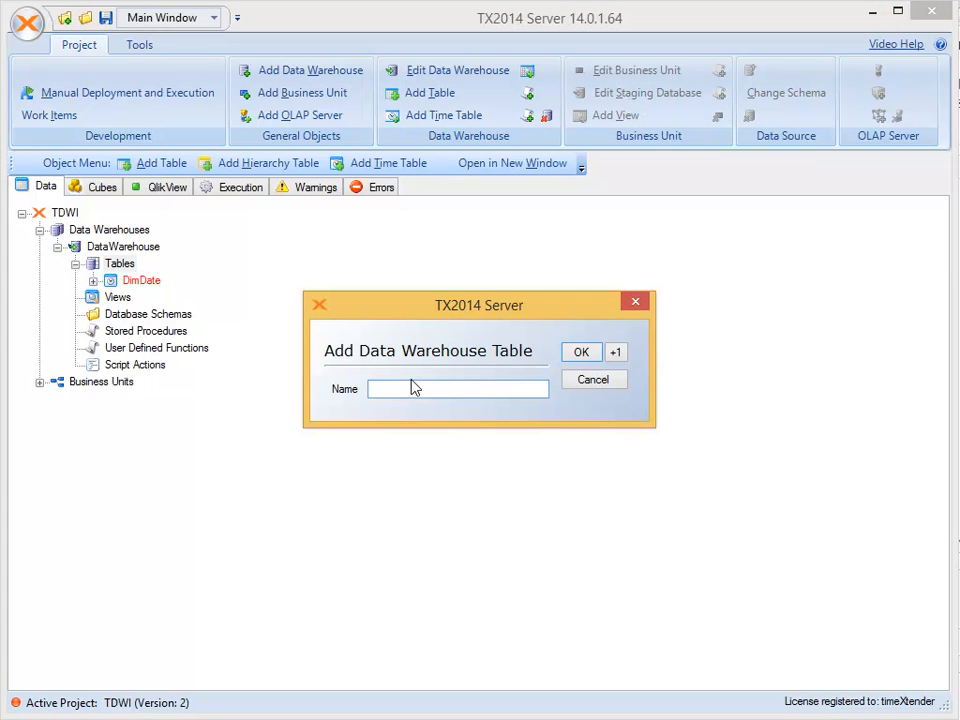
text(DimItem)
key(alt+1)
text(Di)
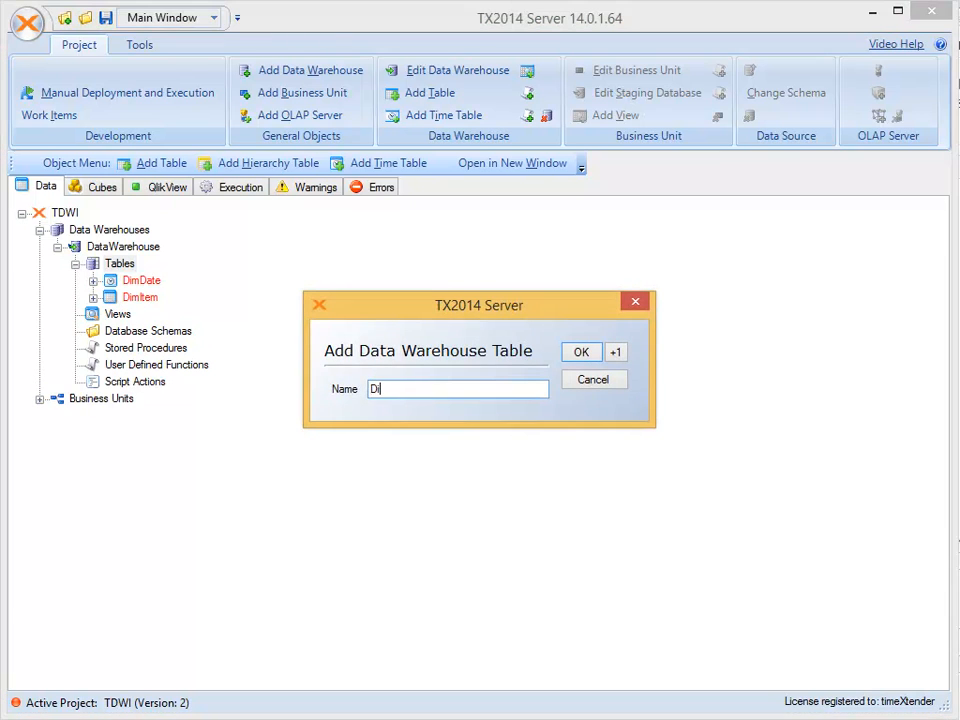
text(mCustomer)
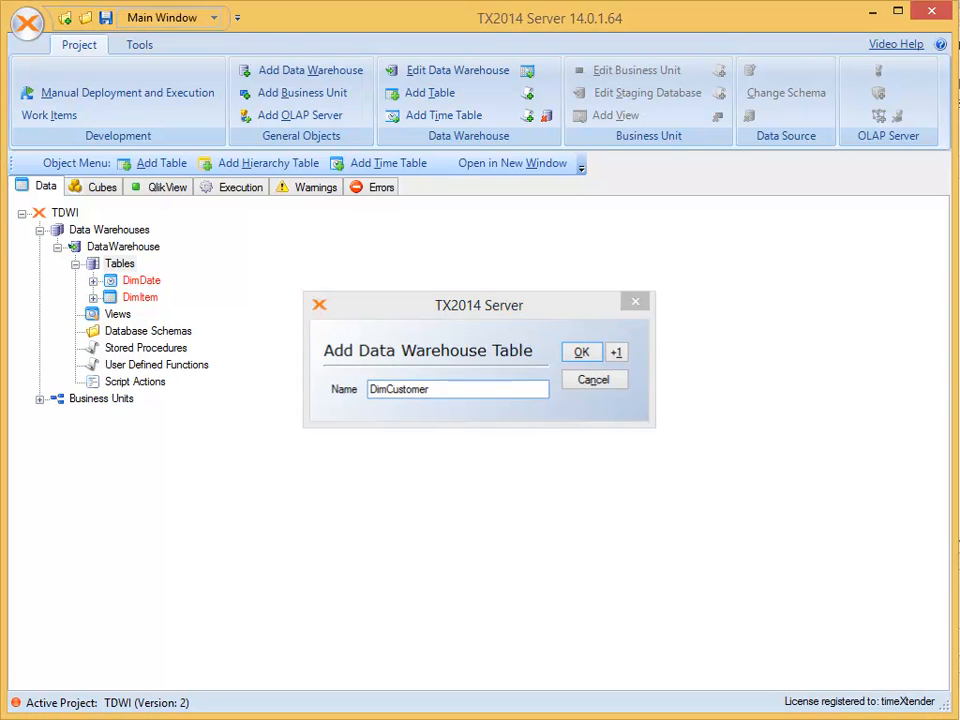
key(alt+1)
text(FactSales)
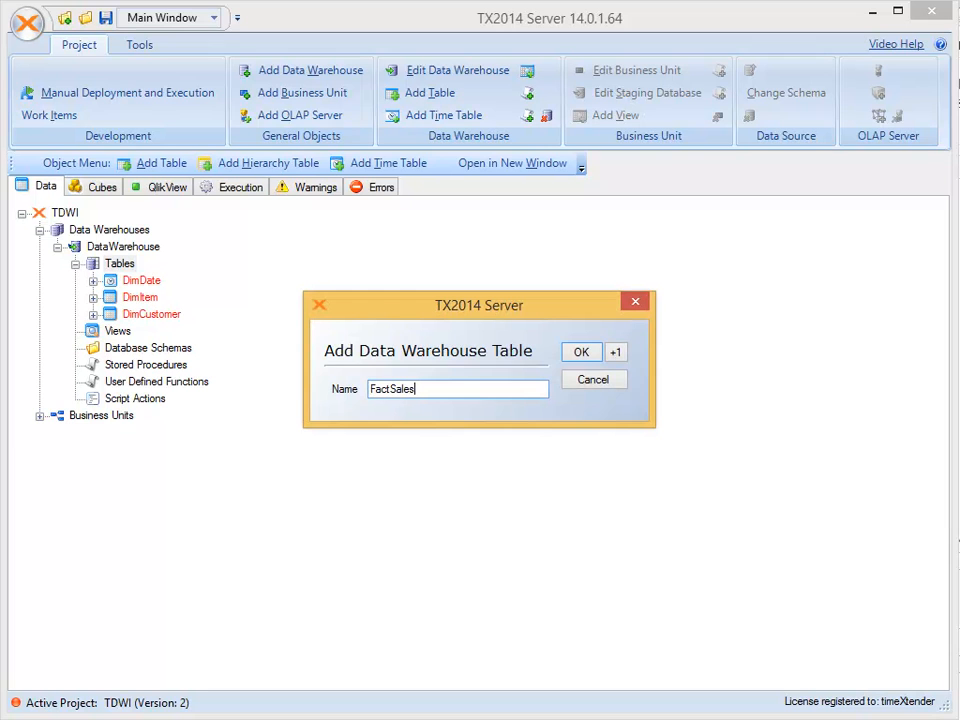
key(Return)
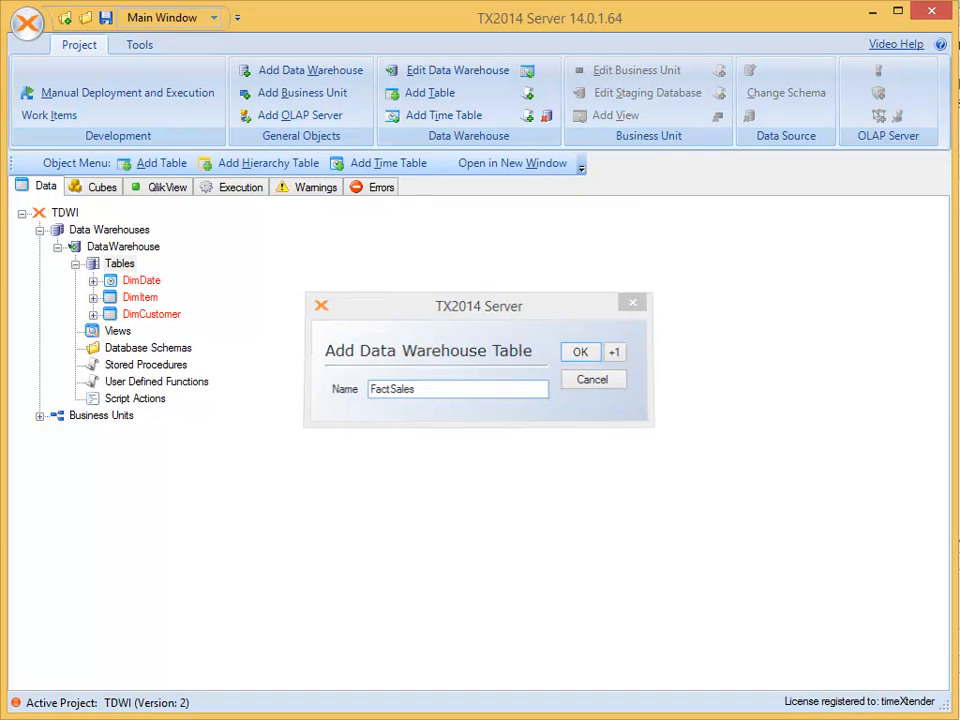
Add the text fields ItemNumber, ItemDescrioptiin and ItemGroup to the DimItem table, each with length 50
click(140, 297)
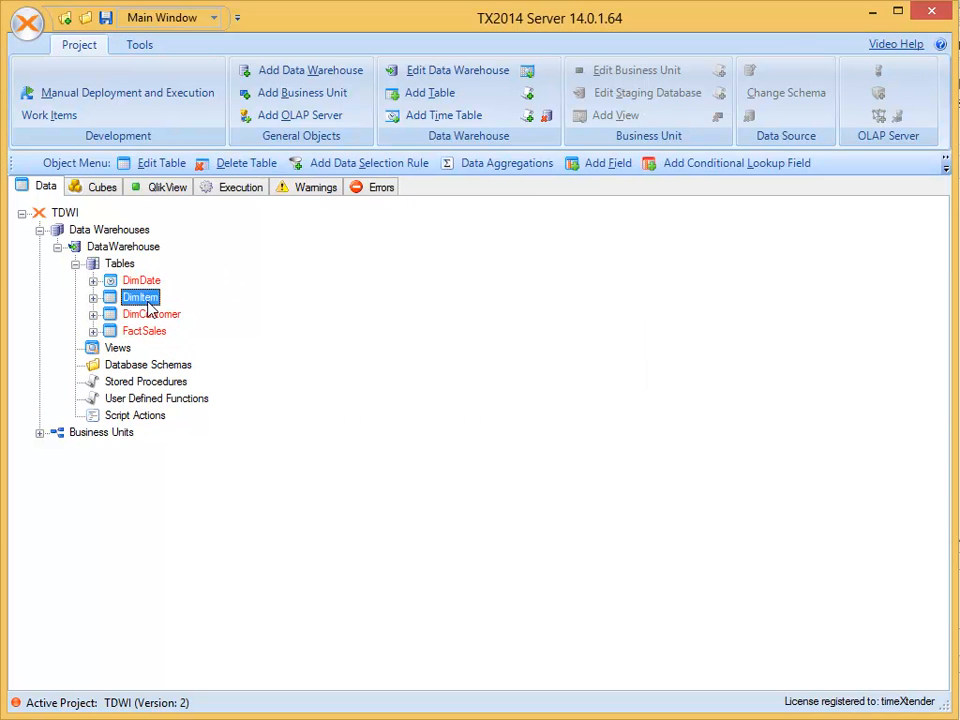
double_click(148, 304)
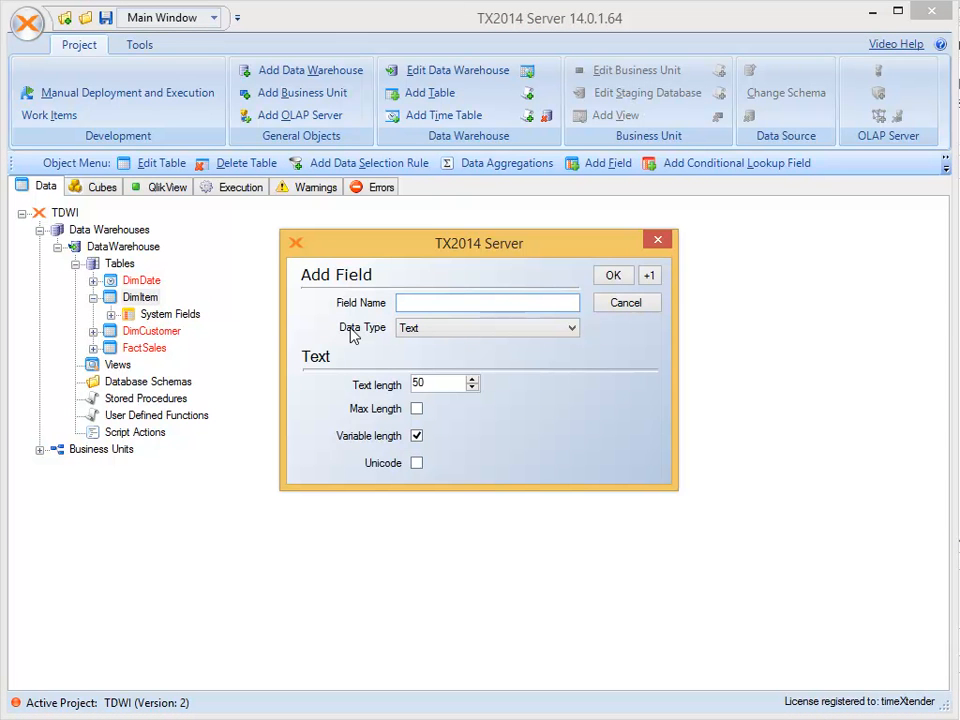
text(ItemNumber)
key(alt+1)
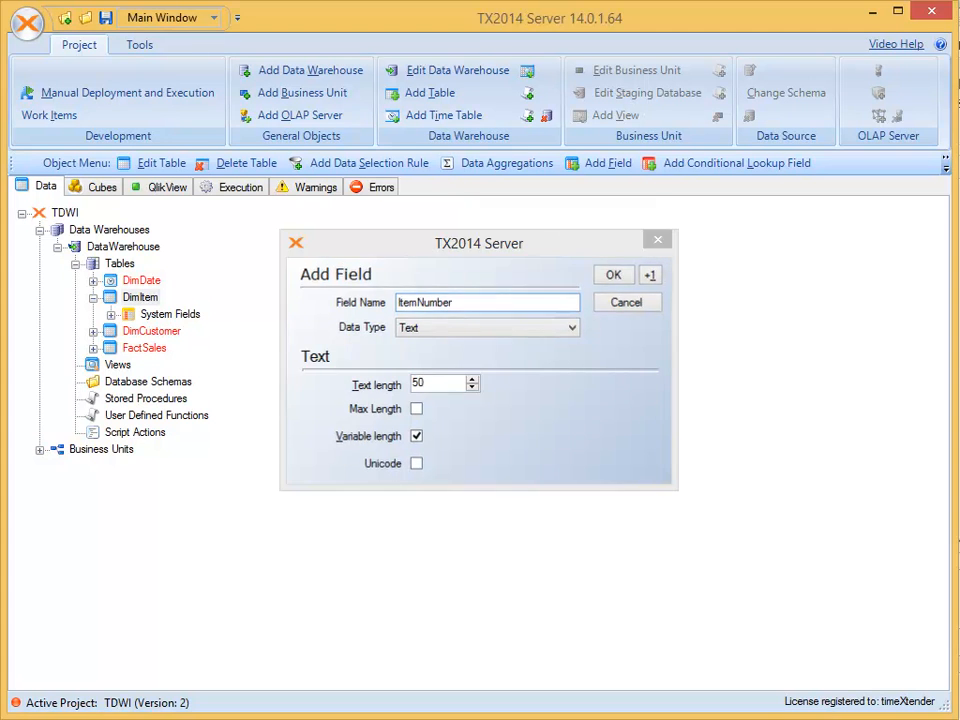
text(Ite)
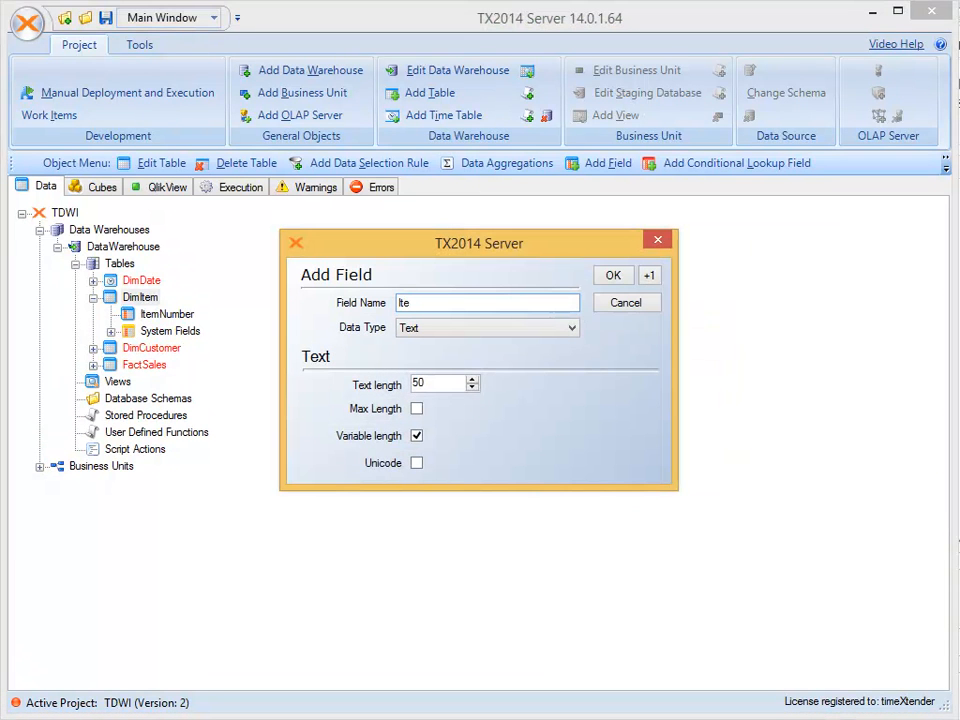
text(mDescriptiin)
key(alt+1)
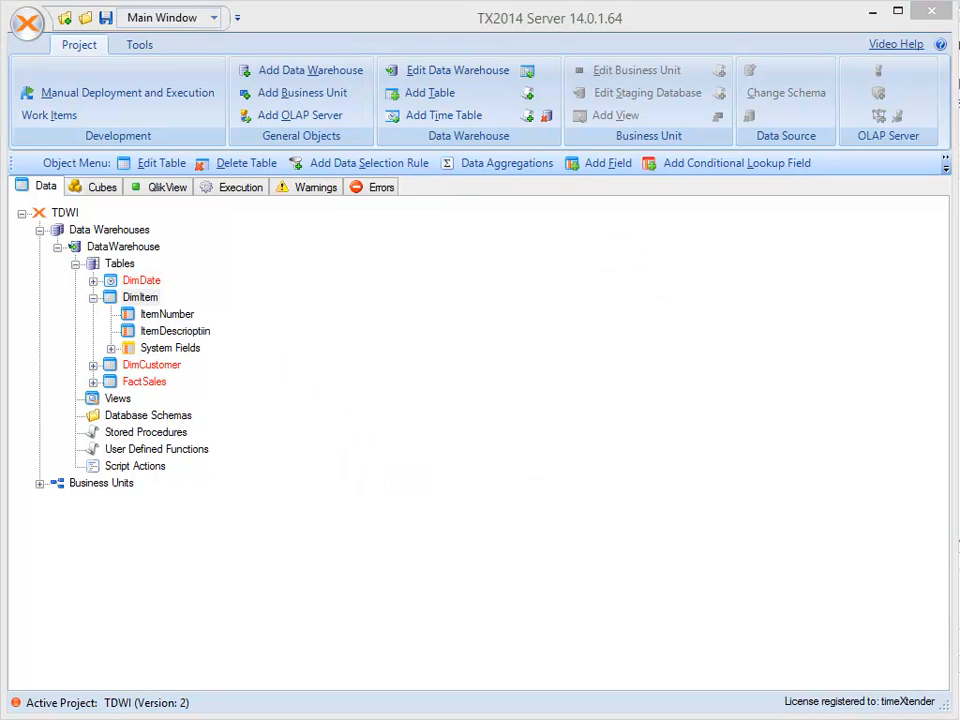
text(ItemGroup)
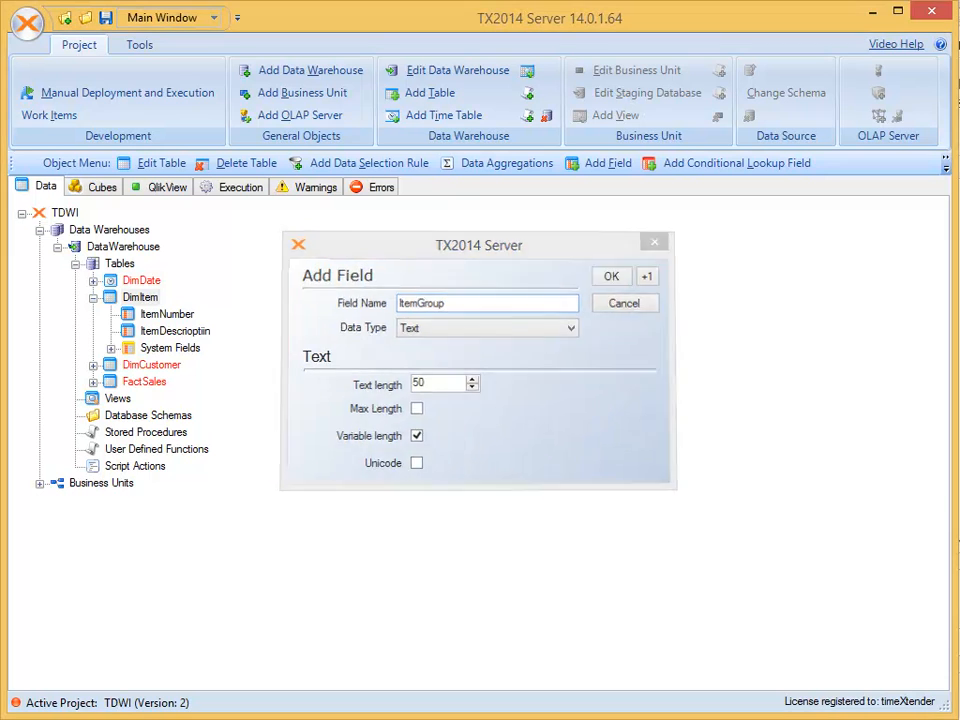
key(Return)
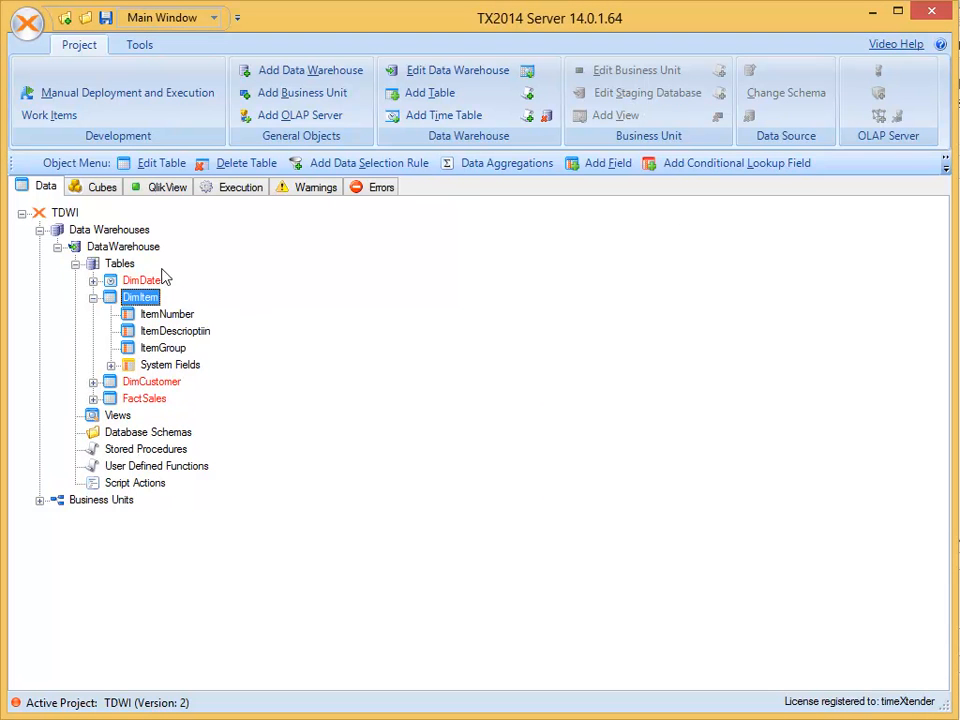
Add the text fields CustomerNumber and CustomerName to the DimCustomer table
click(93, 297)
click(93, 331)
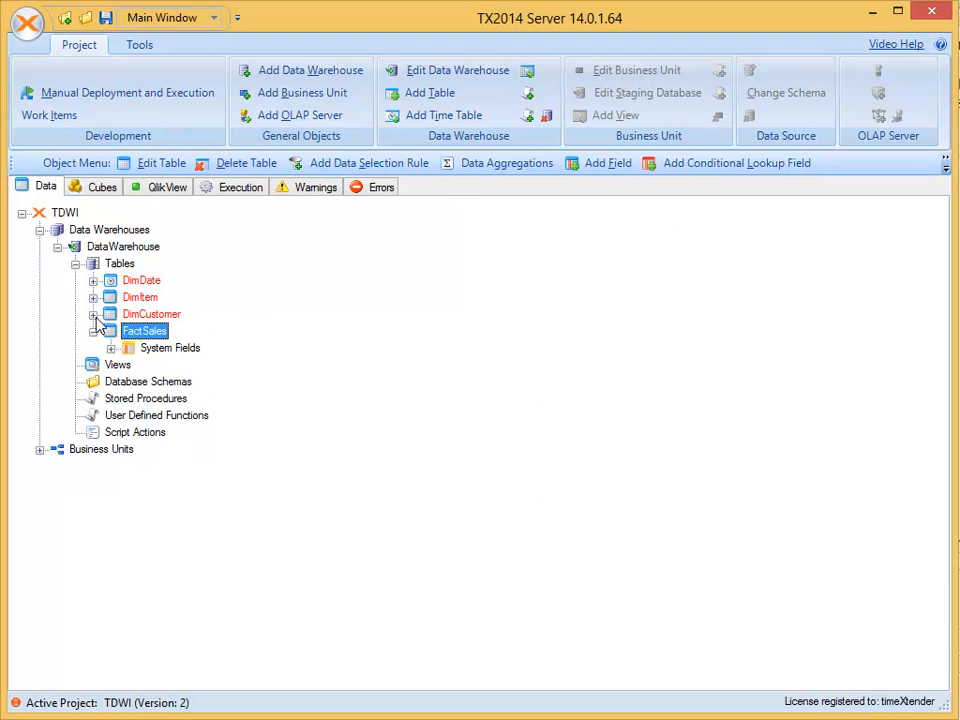
click(93, 314)
key(alt+f)
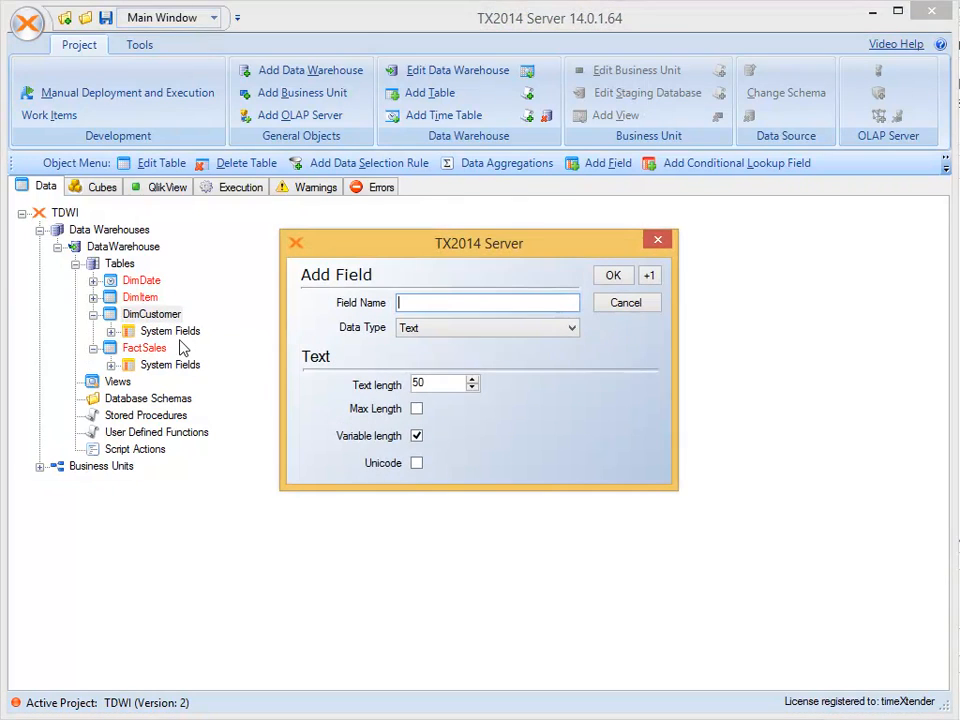
text(CustomerNumber)
key(Return)
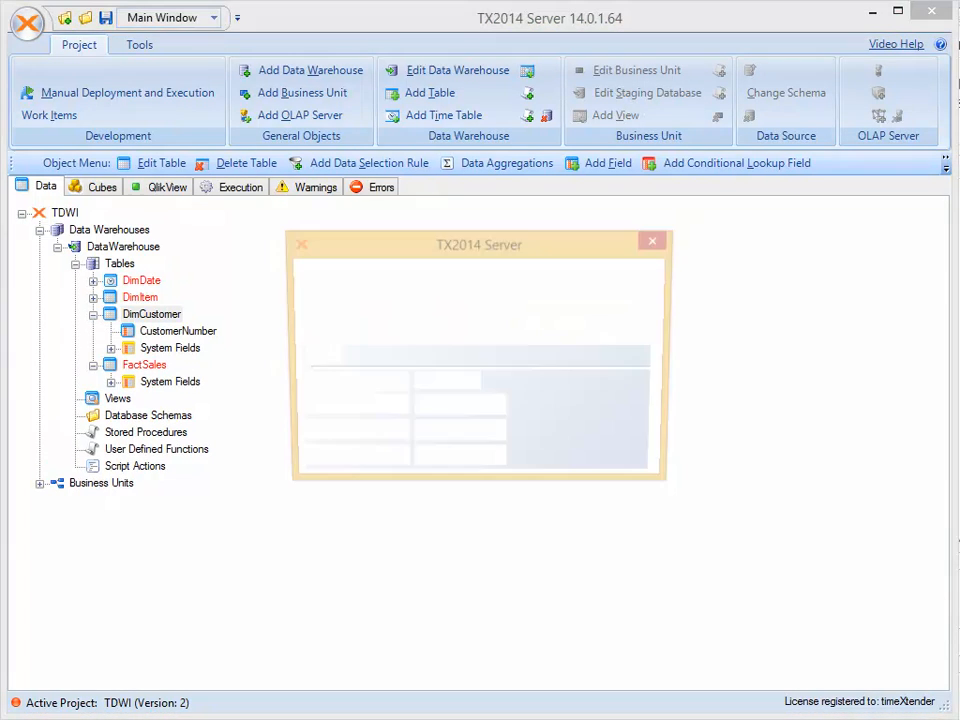
text(CustomerName)
key(Return)
Add the text fields Country and State to the DimCustomer table
text(Cou)
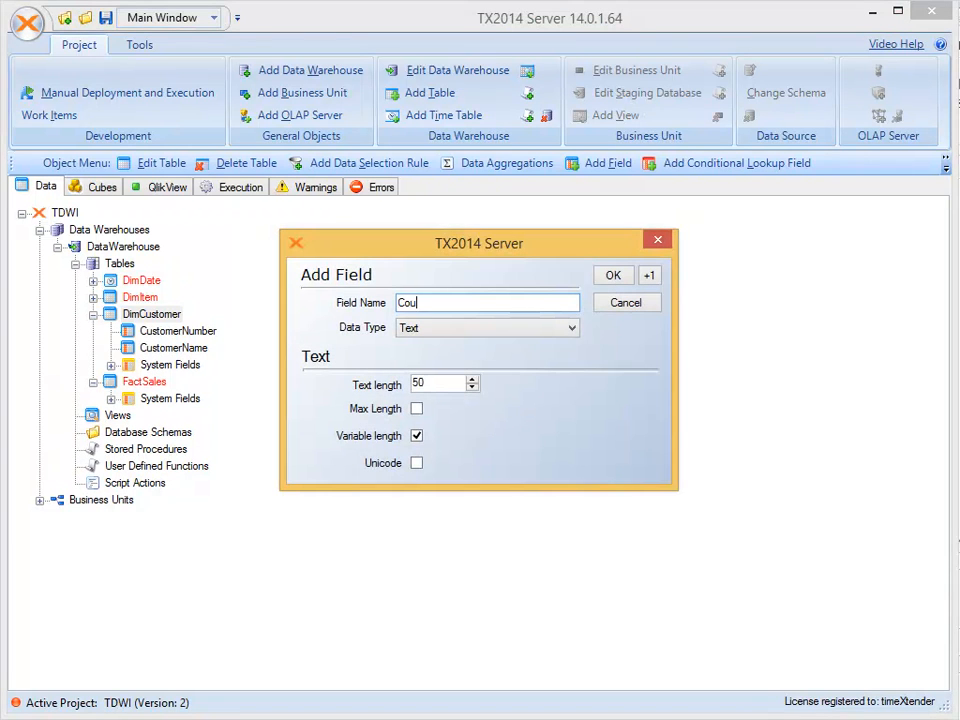
text(ntry)
key(Return)
text(State)
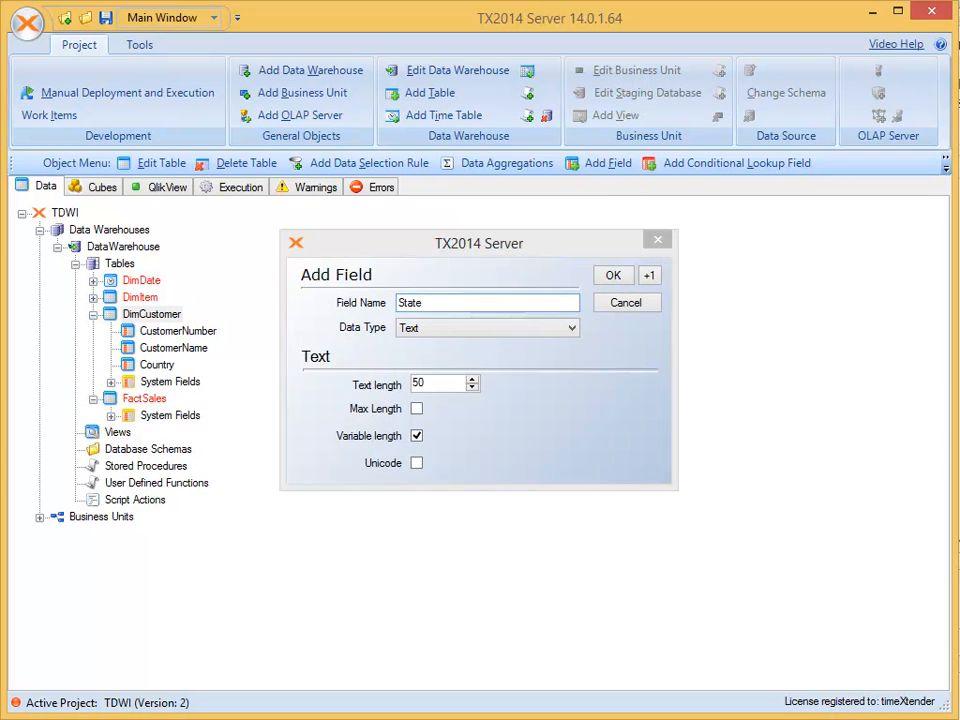
key(Return)
Add a numeric field named Amount with 2 decimals to the FactSales table
click(145, 415)
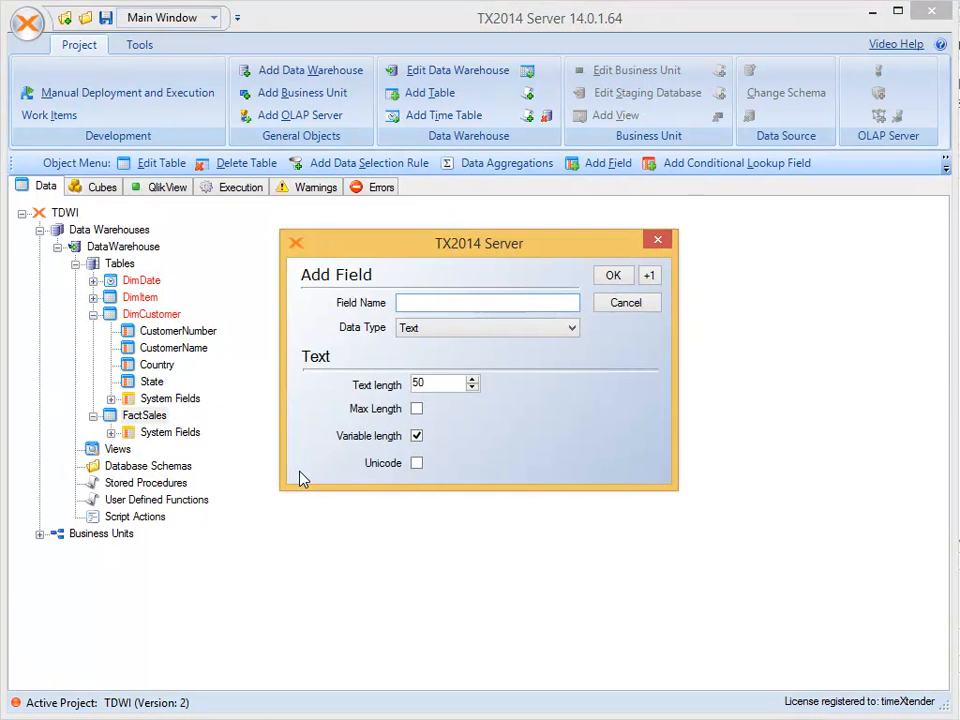
key(Tab)
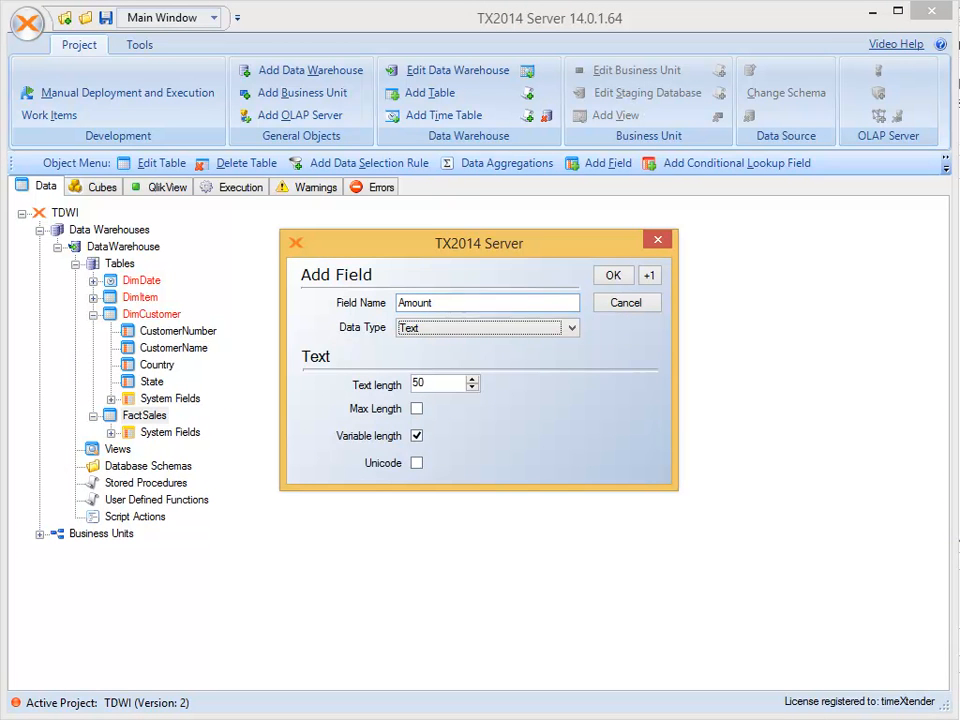
key(n)
key(Tab)
text(2)
key(alt+1)
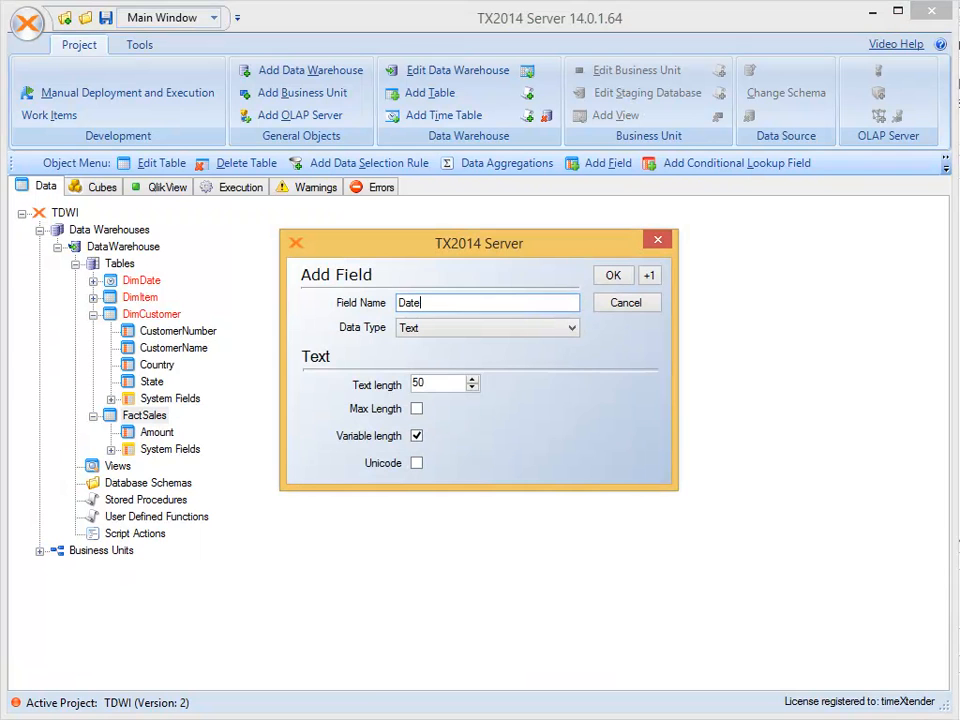
Add a field named Date with the Date data type to the FactSales table
key(Tab)
key(d)
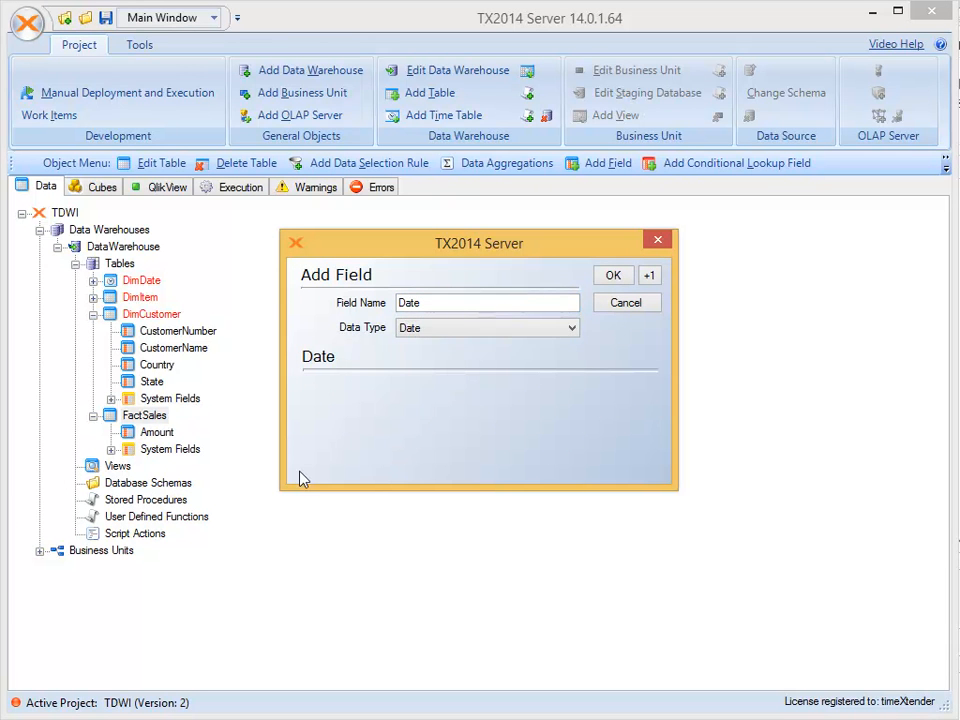
key(d)
key(alt+1)
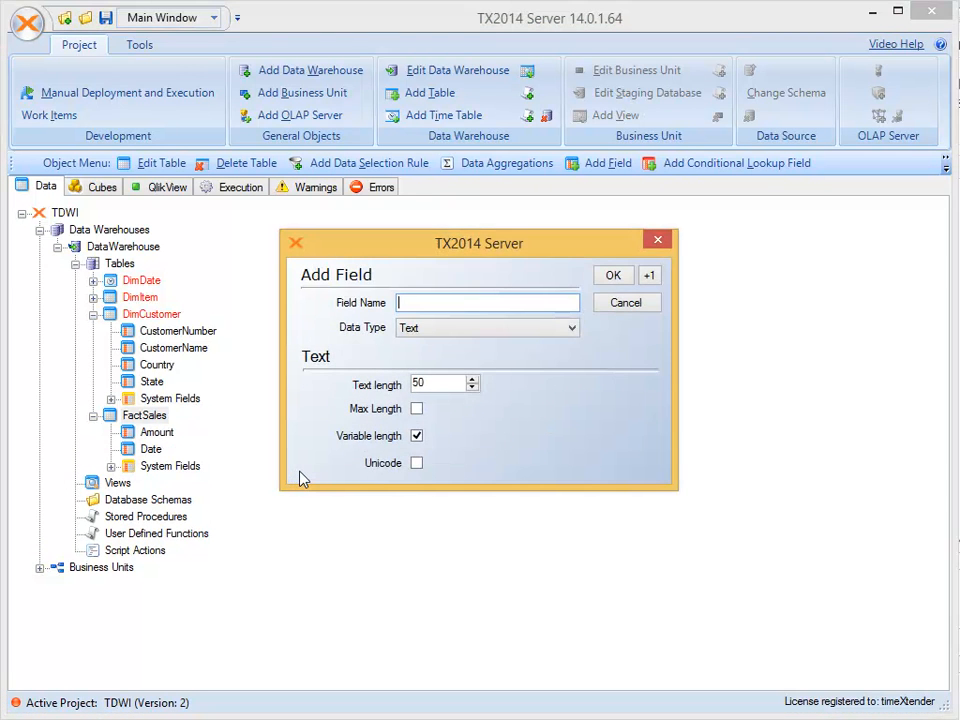
Add the integer fields SK_Item and SK_Customer, both of type bigint, to the FactSales table
text(SK_Item)
key(Tab)
key(i)
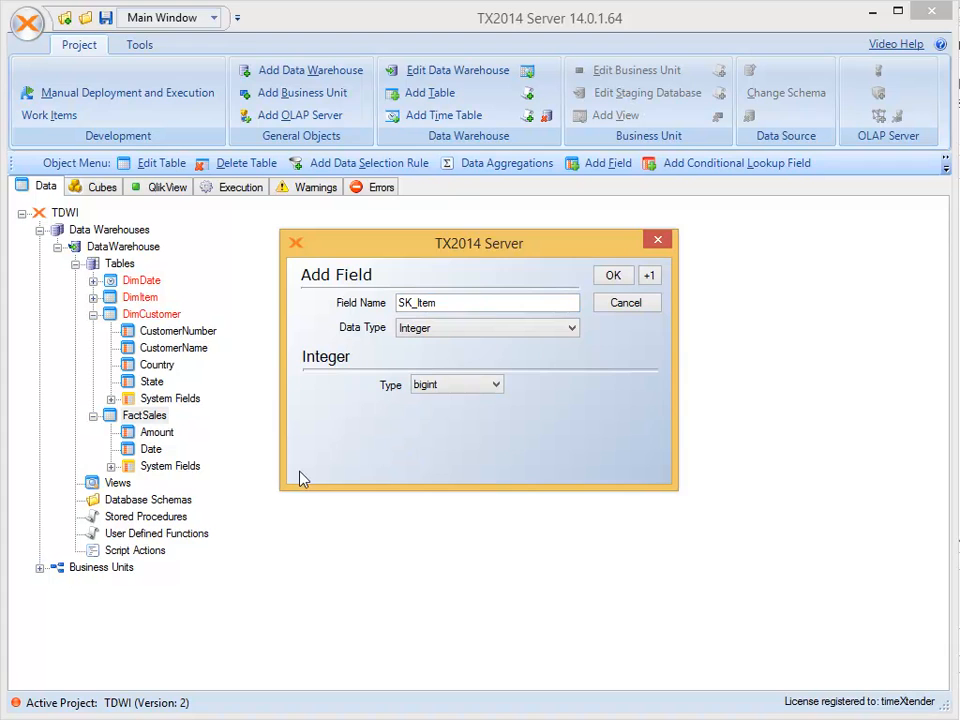
key(alt+1)
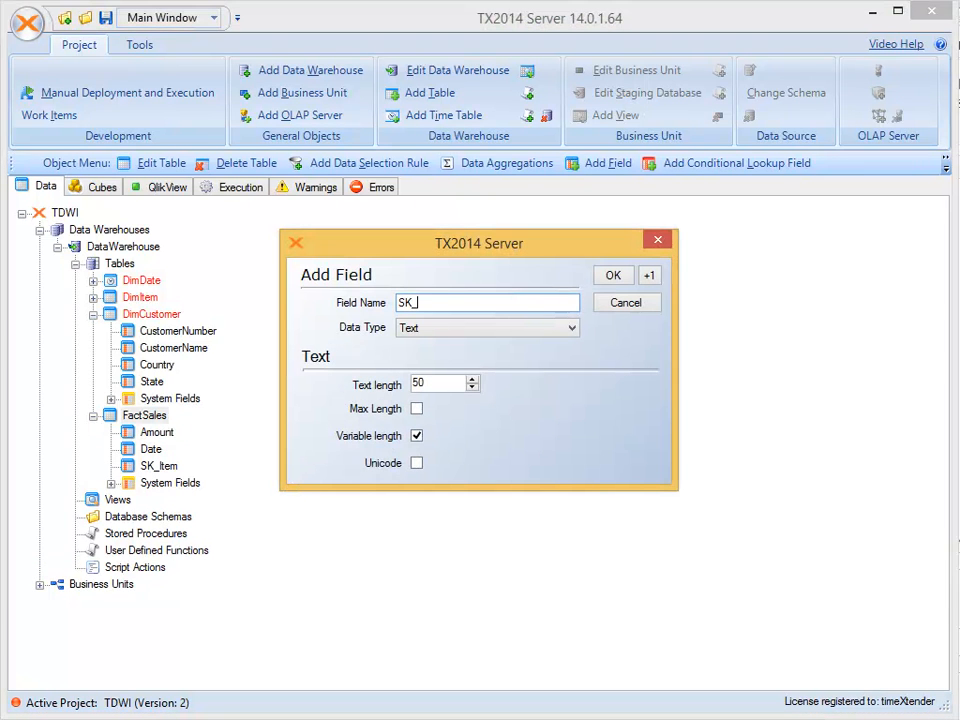
text(SK_Customer)
key(Tab)
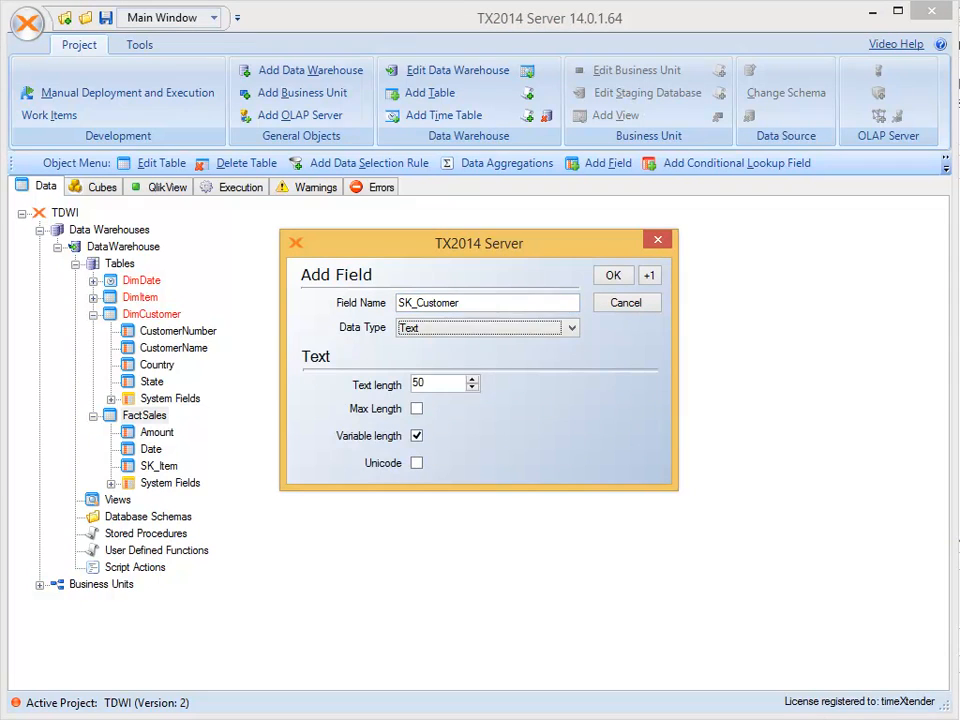
key(i)
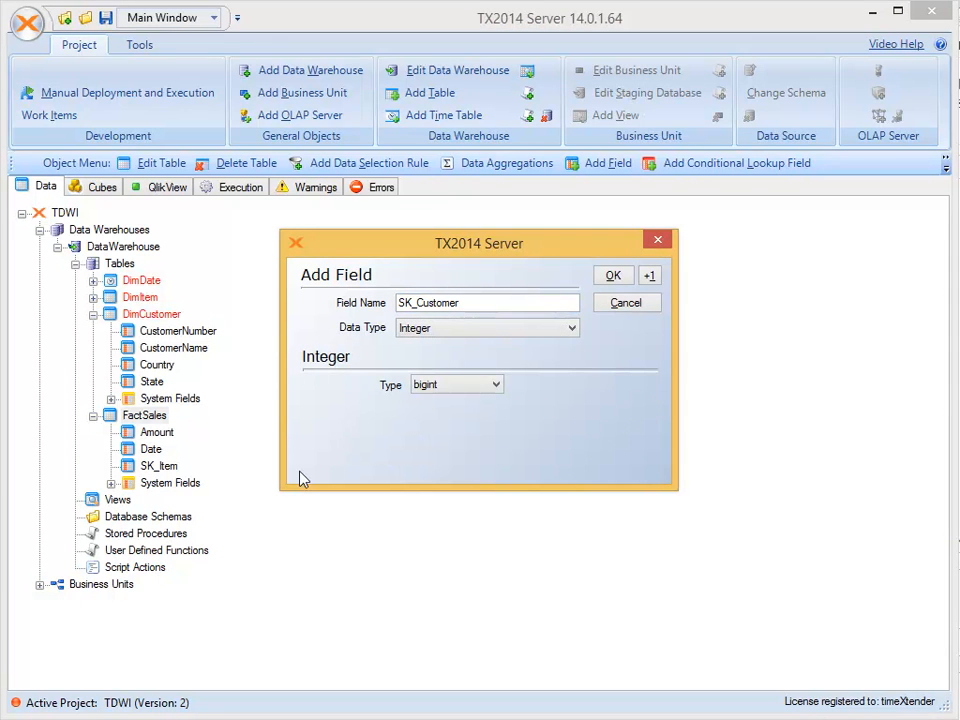
key(Return)
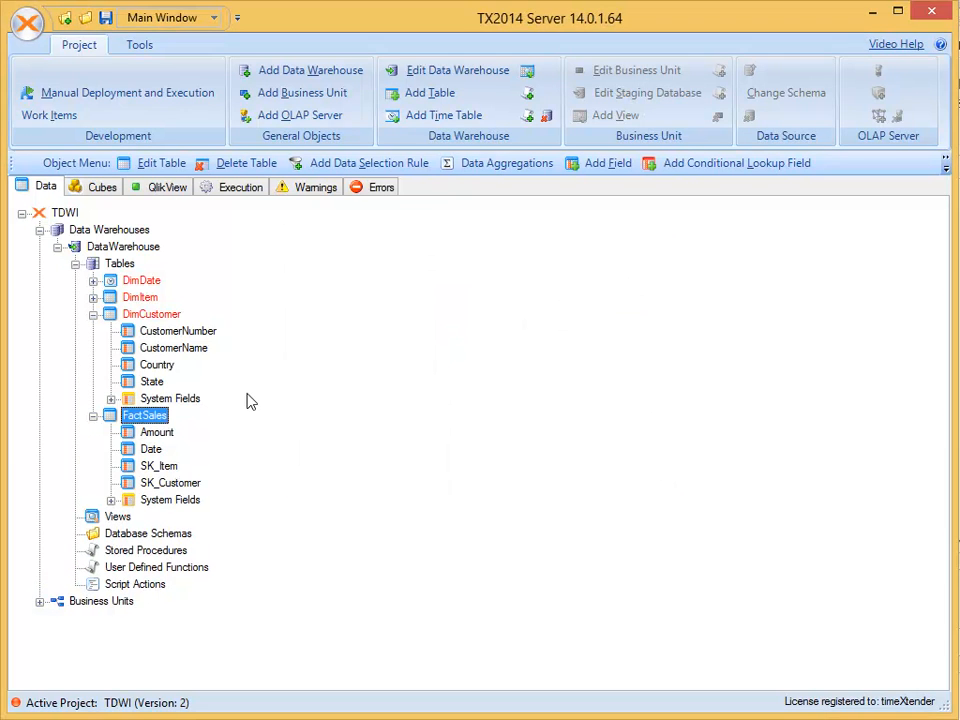
Create a relation between the DateValue field of DimDate and the Date field of FactSales
click(93, 297)
click(93, 281)
scroll(199, 403, down, 1)
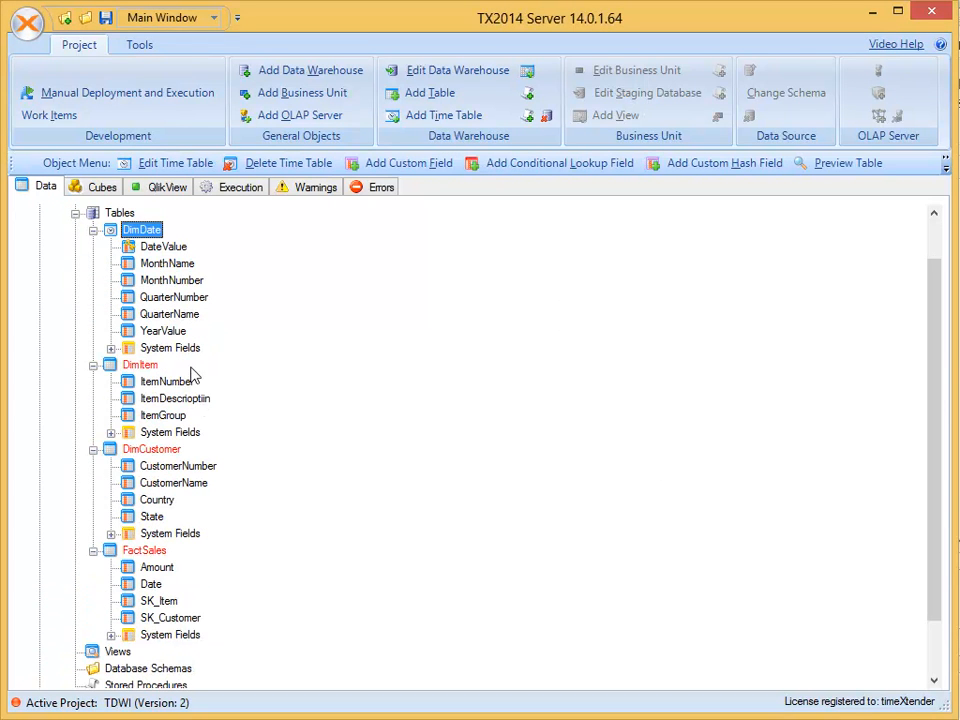
click(159, 248)
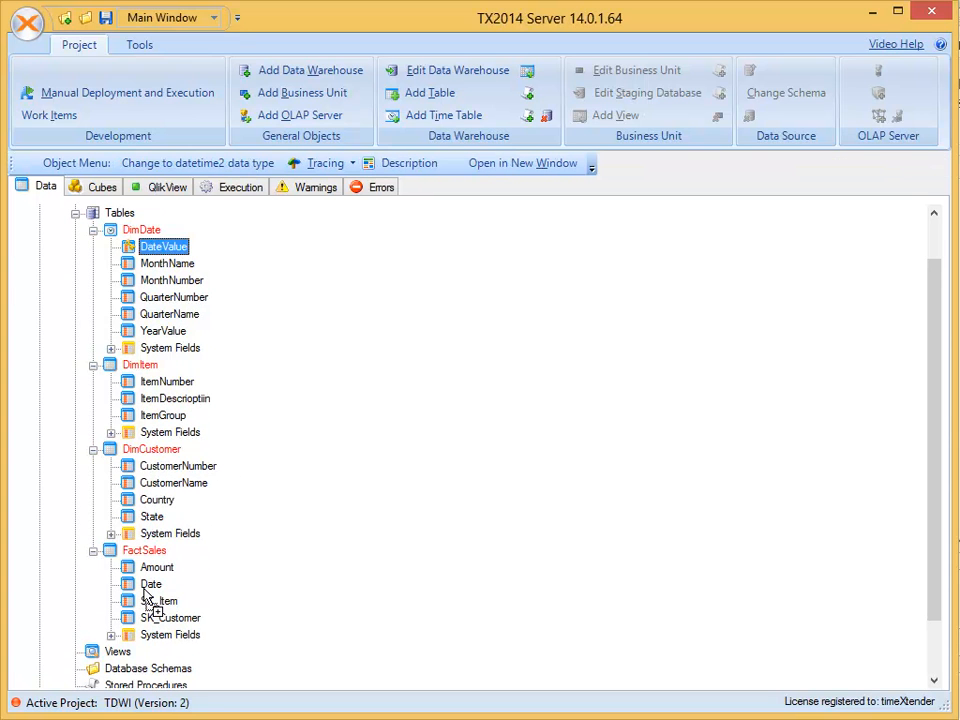
drag(148, 584, 148, 584)
click(398, 448)
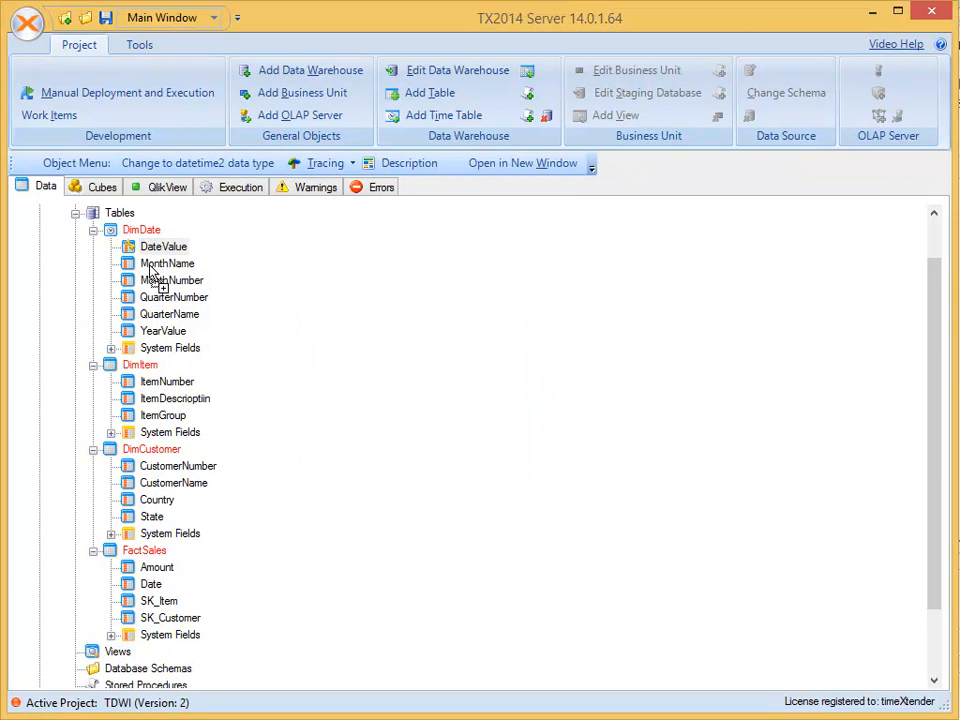
click(93, 231)
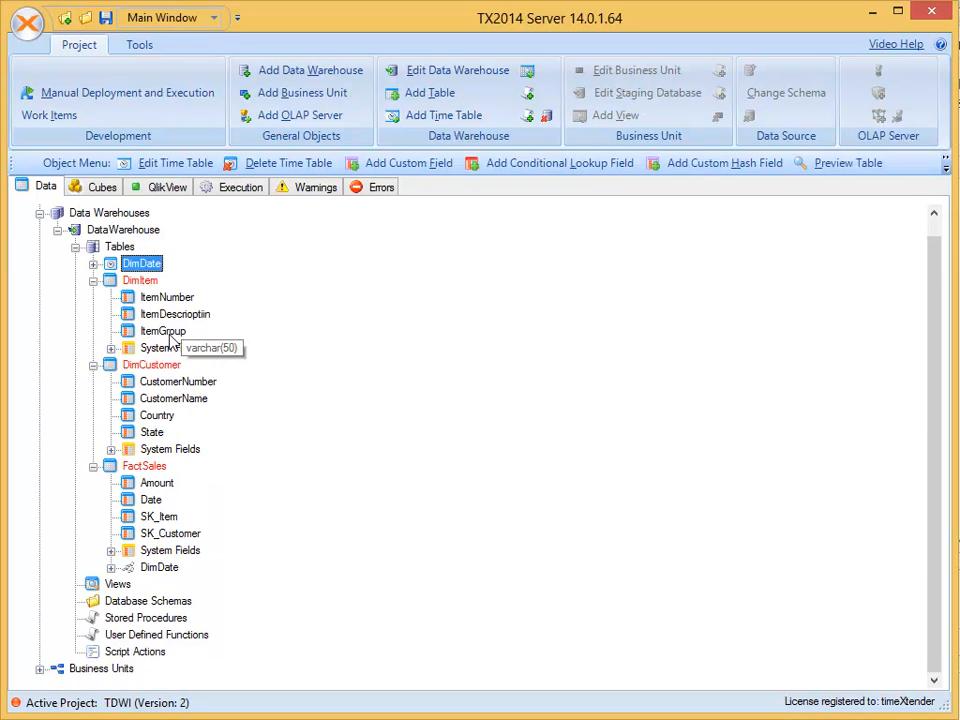
Create a relation between the DW_Id system field of DimItem and the SK_Item field of FactSales
double_click(165, 348)
click(176, 365)
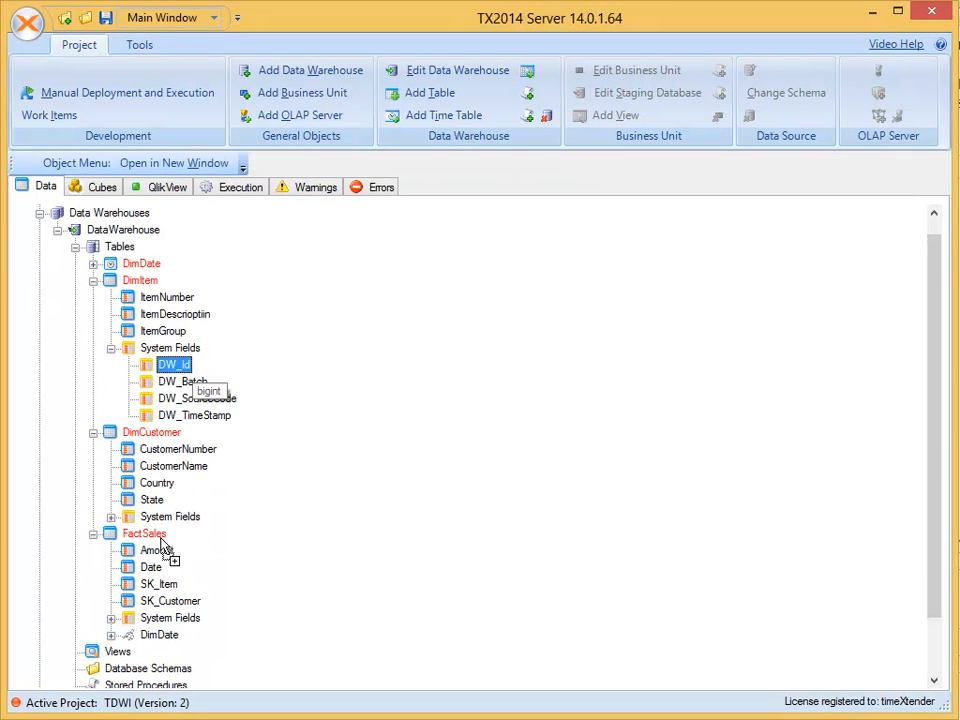
drag(150, 590, 154, 592)
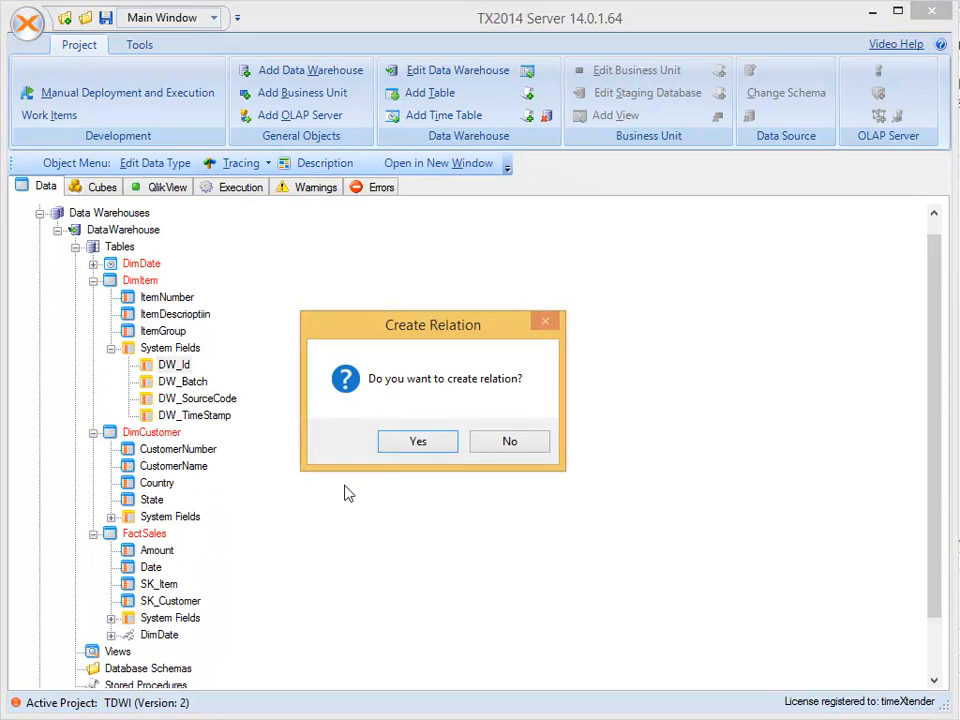
click(414, 440)
click(94, 283)
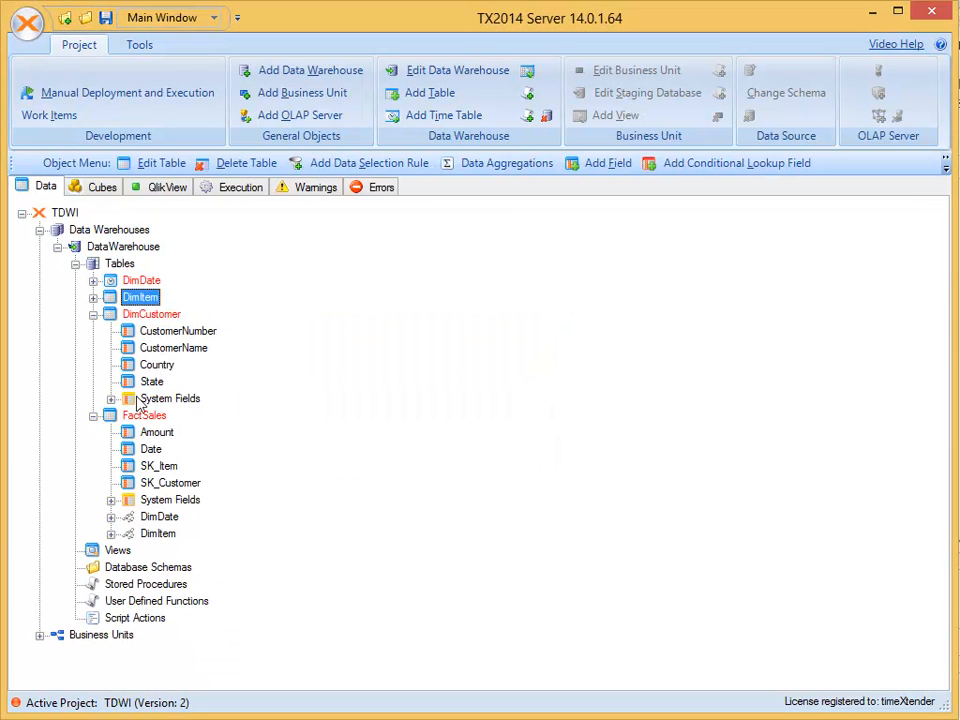
Create a relation between the DW_Id system field of DimCustomer and the SK_Customer field of FactSales
double_click(125, 400)
drag(172, 418, 155, 556)
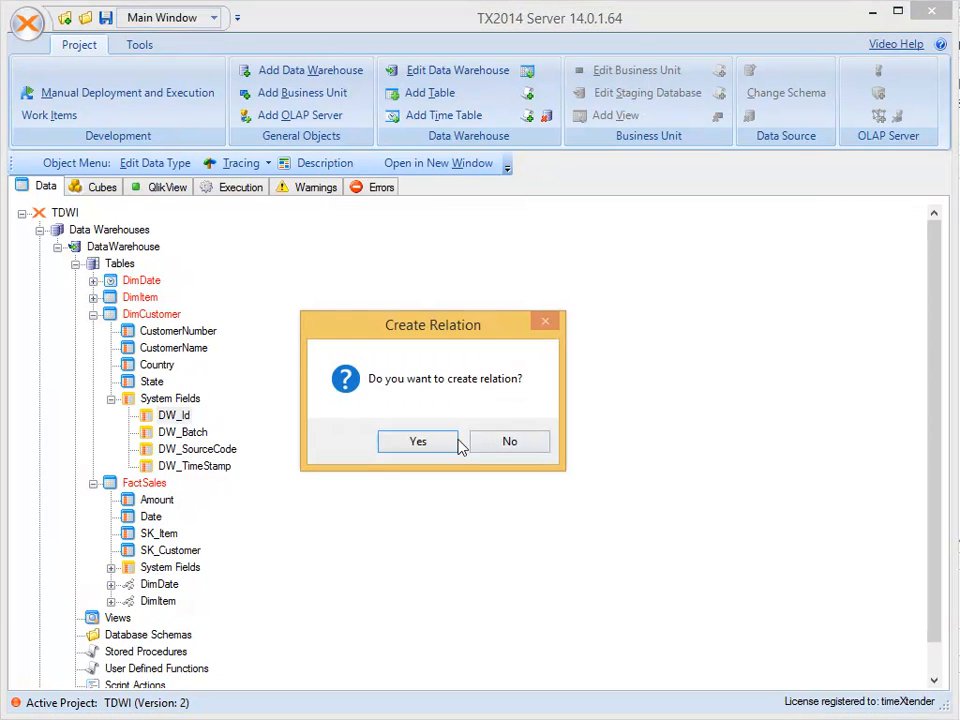
click(437, 450)
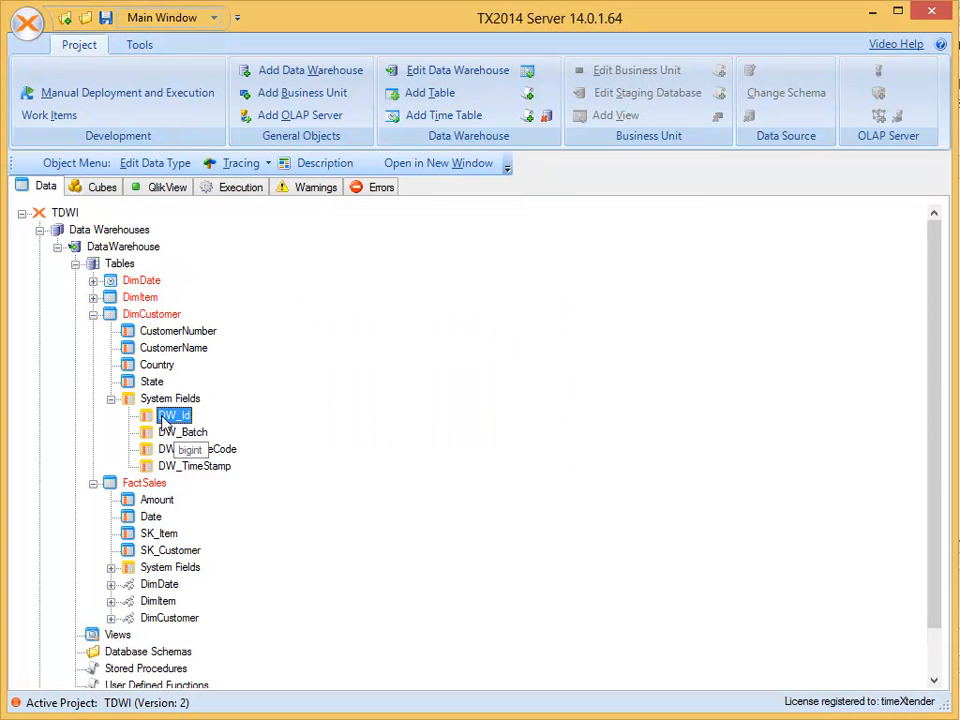
click(94, 316)
click(94, 331)
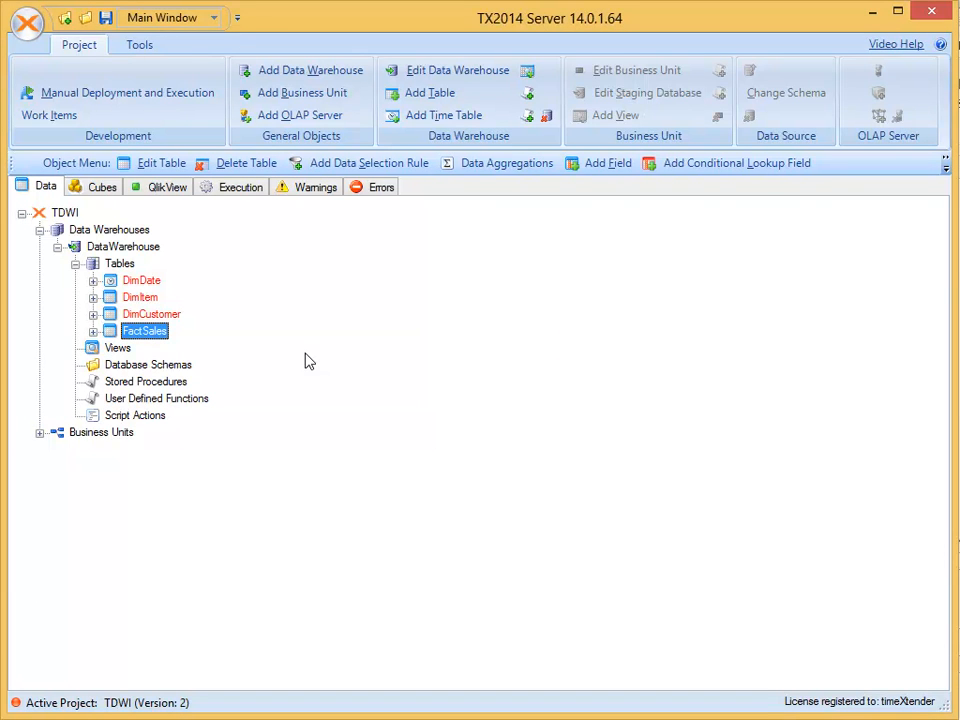
Open the data warehouse window for the OLAP server and arrange it beside the server's expanded tree of cubes and dimensions
click(108, 189)
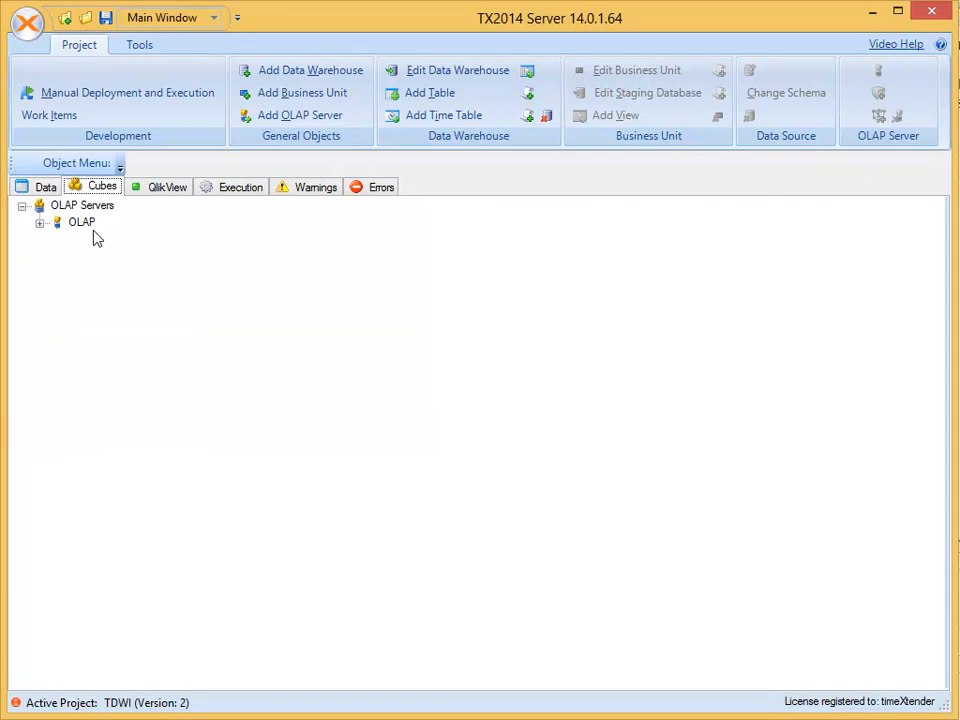
right_click(90, 223)
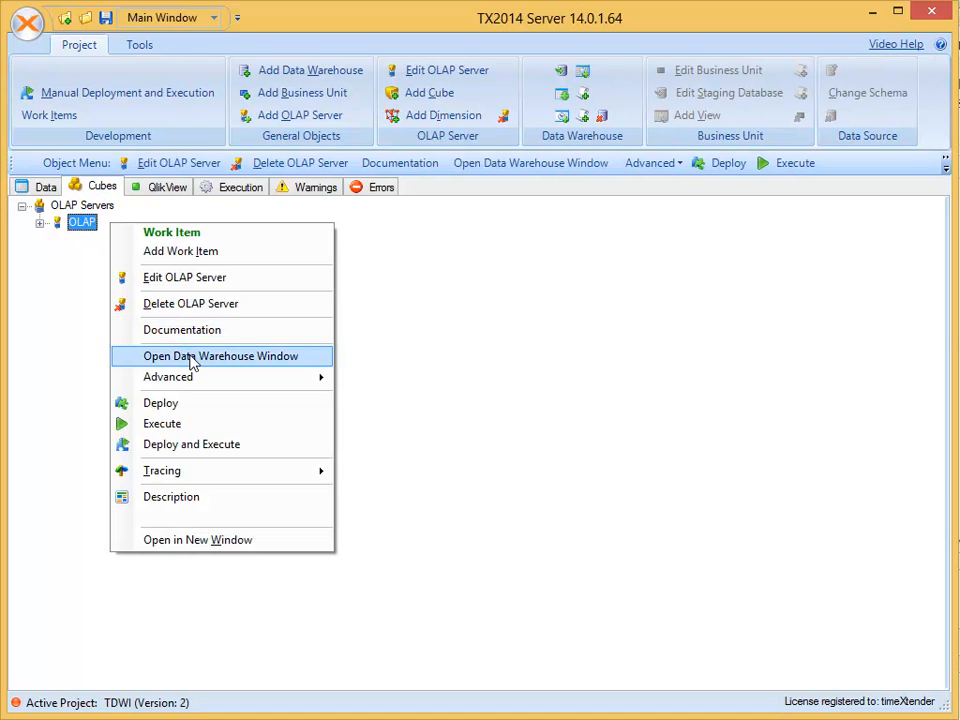
click(191, 357)
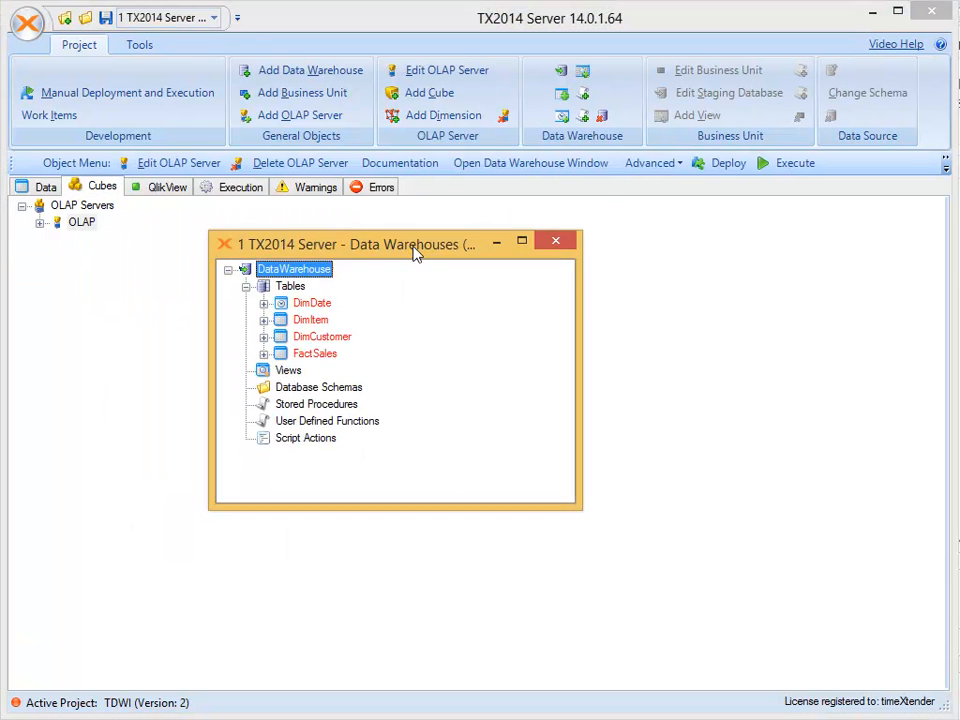
drag(418, 246, 444, 147)
drag(452, 412, 452, 541)
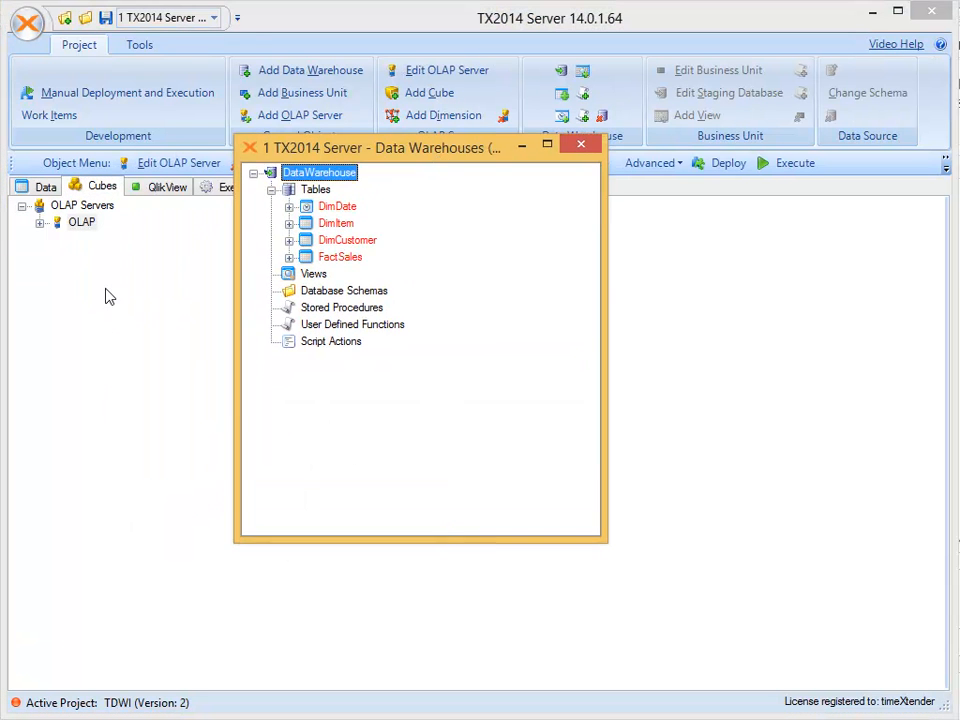
click(40, 223)
drag(351, 154, 413, 178)
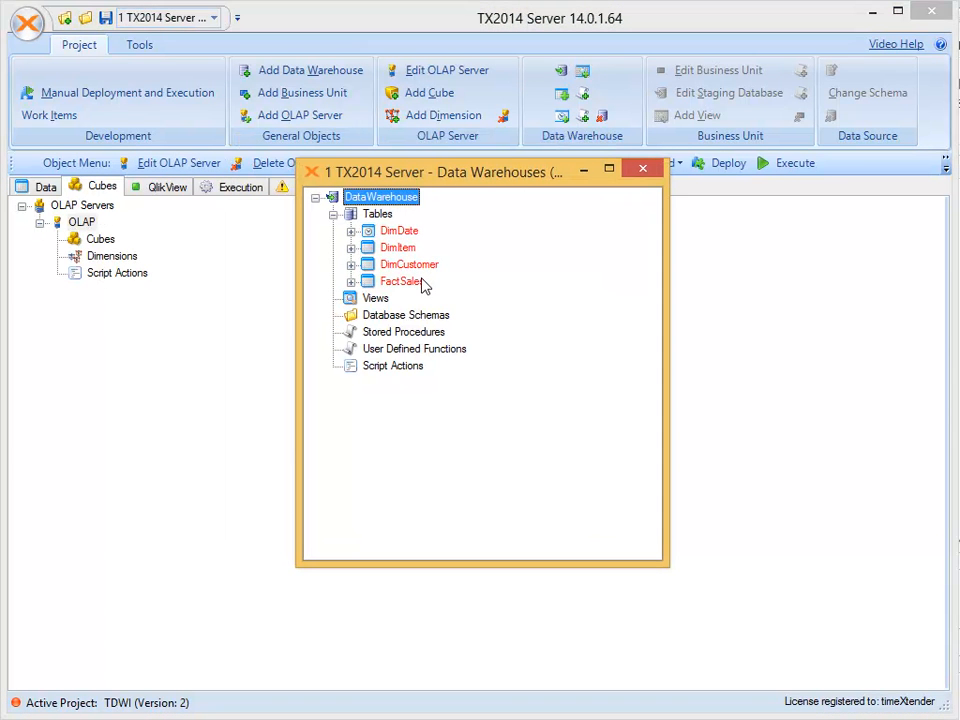
Create an Item dimension from the DimItem table with the levels DW_Id, ItemNumber, ItemDescrioptiin and ItemGroup
drag(397, 247, 114, 258)
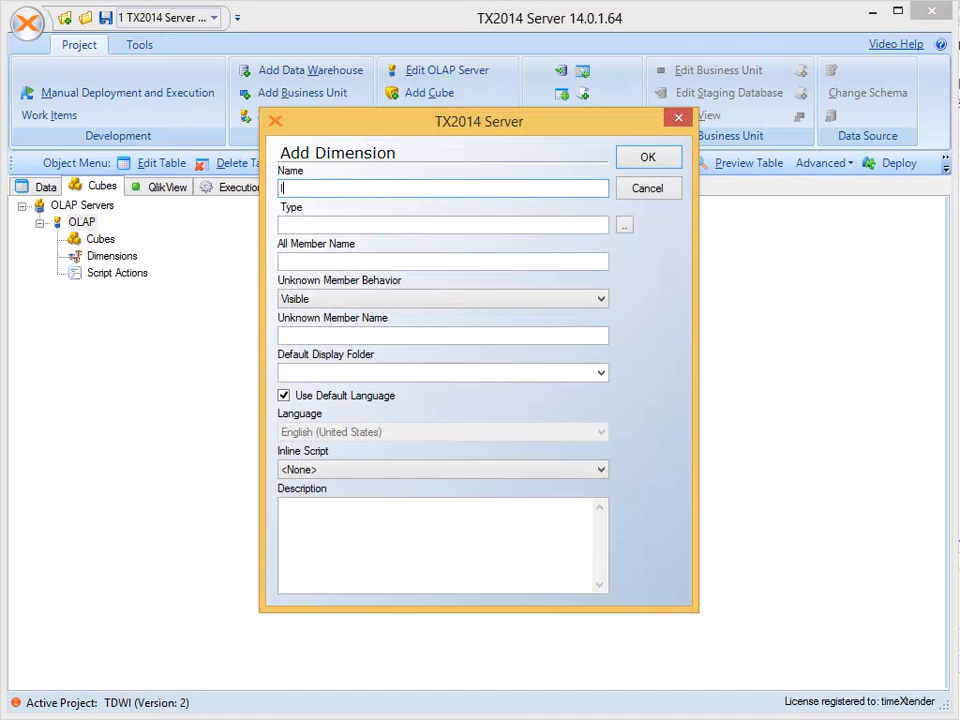
key(Return)
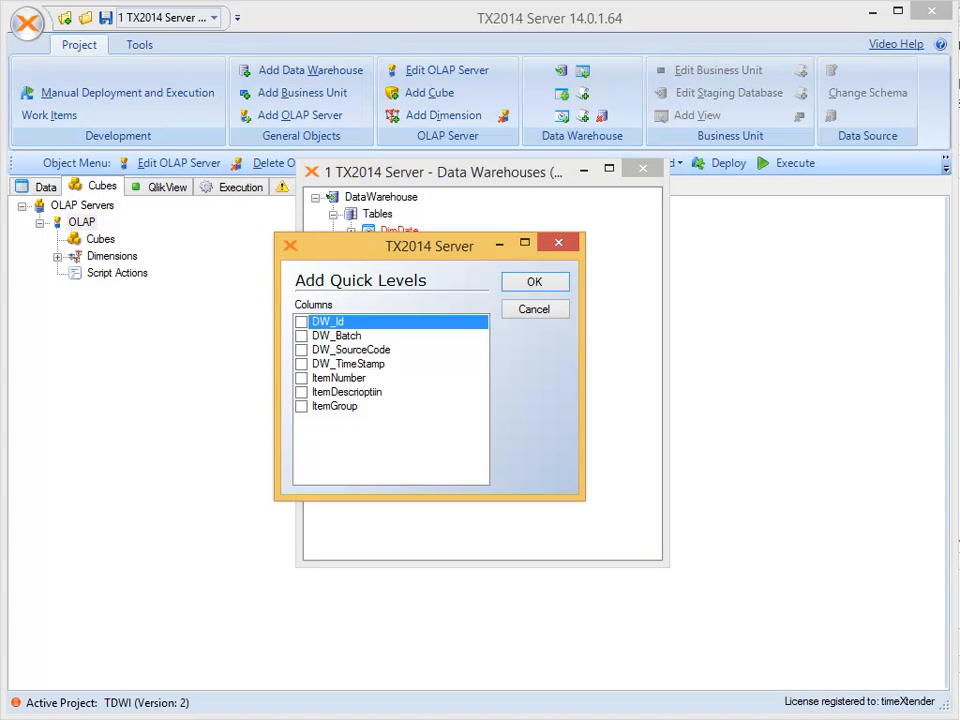
click(301, 321)
click(301, 378)
click(301, 392)
click(301, 406)
click(508, 282)
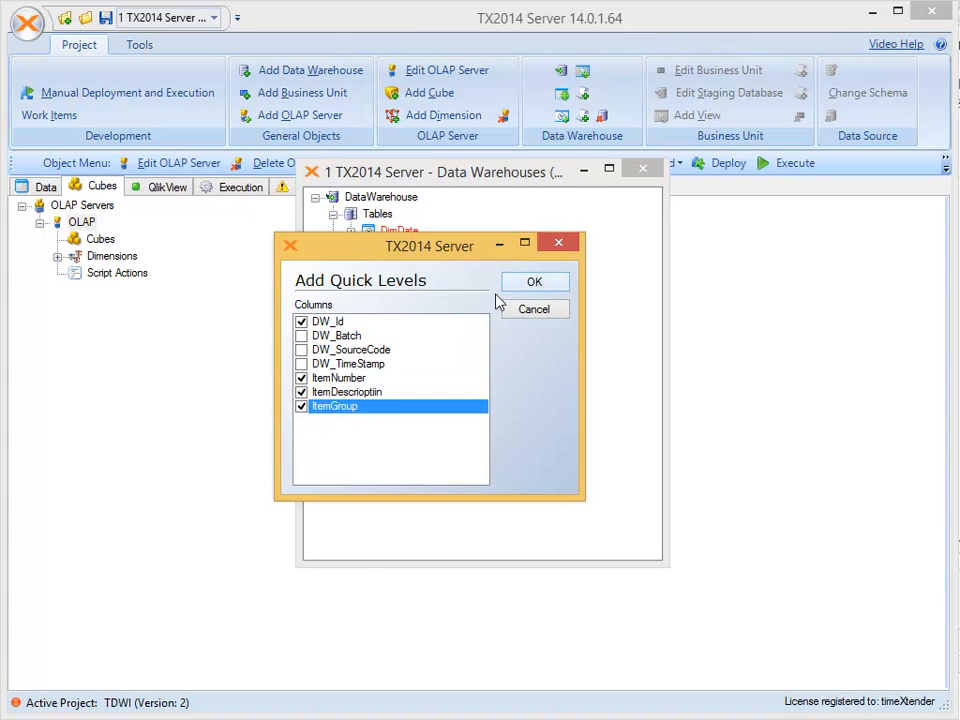
click(446, 407)
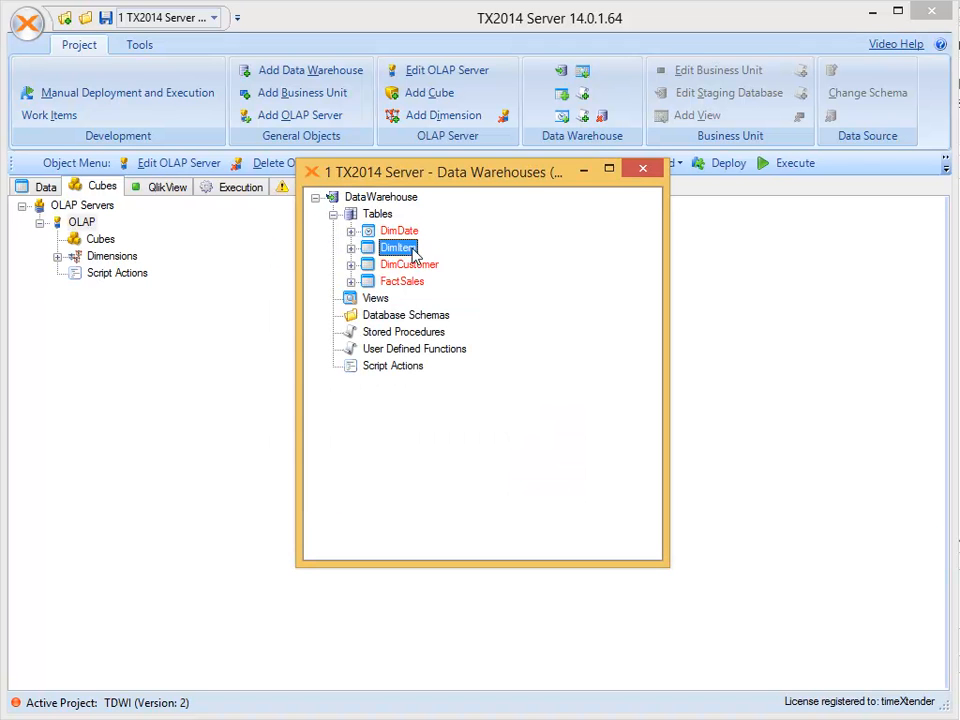
Create a Customer dimension from DimCustomer with the levels DW_Id, CustomerNumber, CustomerName, Country and State, using DW_Id as the key level
click(409, 264)
drag(193, 287, 117, 266)
text(Customer)
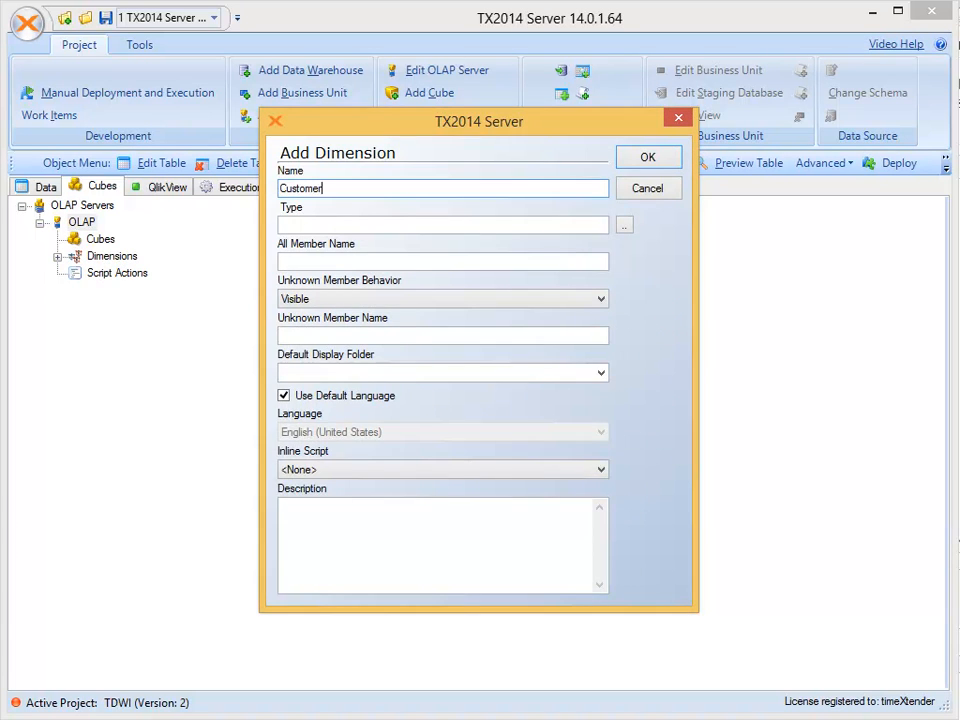
key(Return)
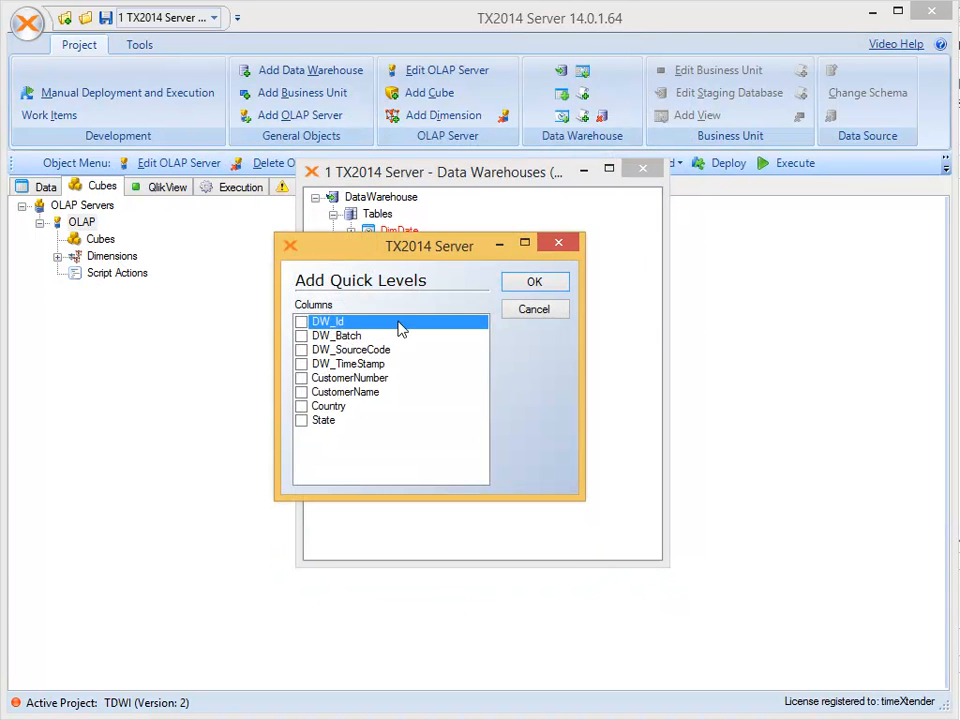
click(300, 322)
click(301, 378)
click(301, 392)
click(301, 406)
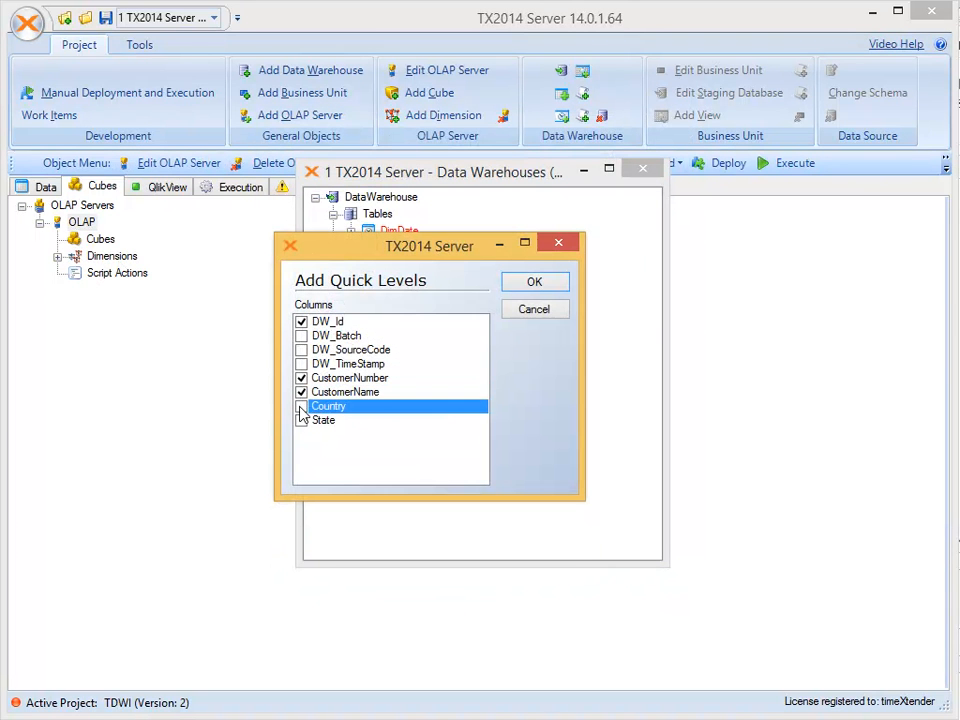
click(301, 420)
click(532, 284)
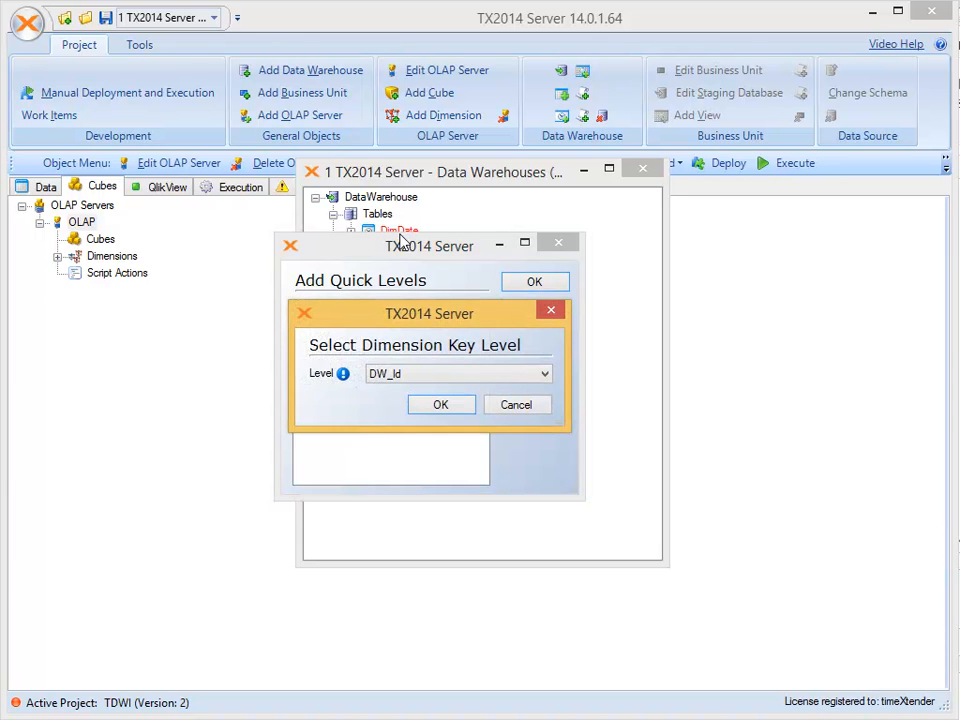
key(Return)
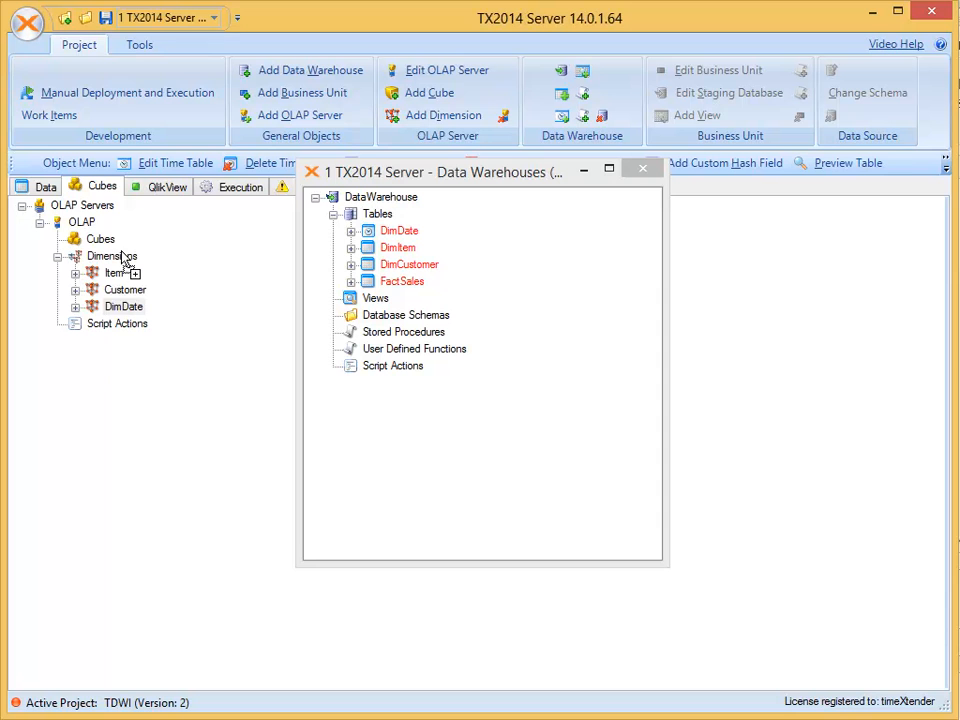
Add a dimension from the DimDate table and rename it to Date
click(122, 309)
key(F2)
drag(123, 308, 91, 311)
key(Delete)
key(Return)
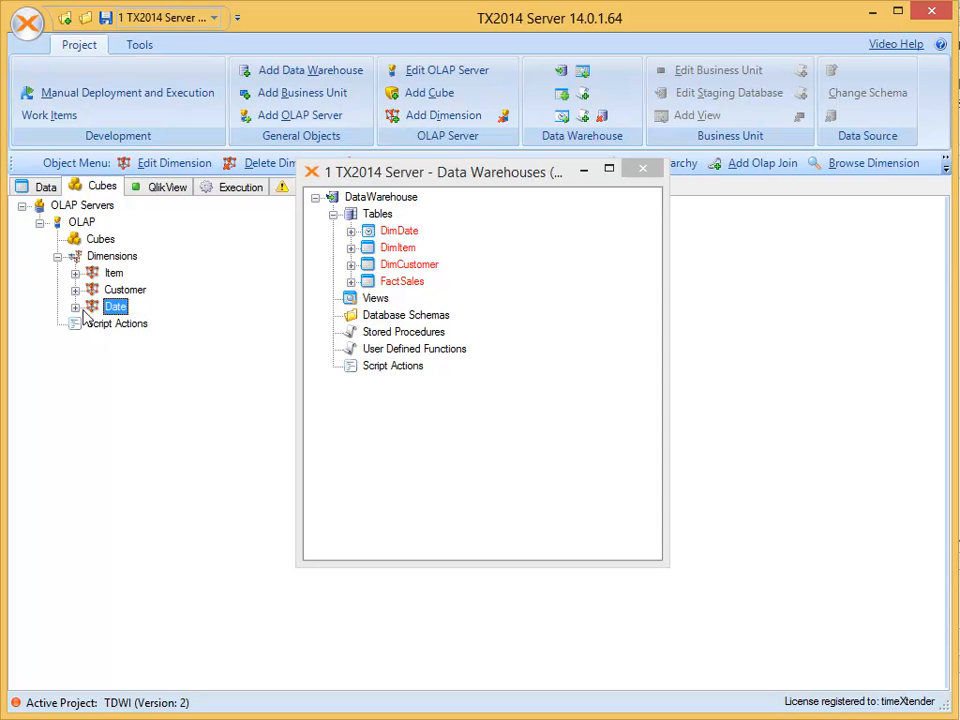
Add a hierarchy named Calendar to the Date dimension with the levels Year, Quarter, Month and DateValue in that order
click(75, 307)
right_click(125, 307)
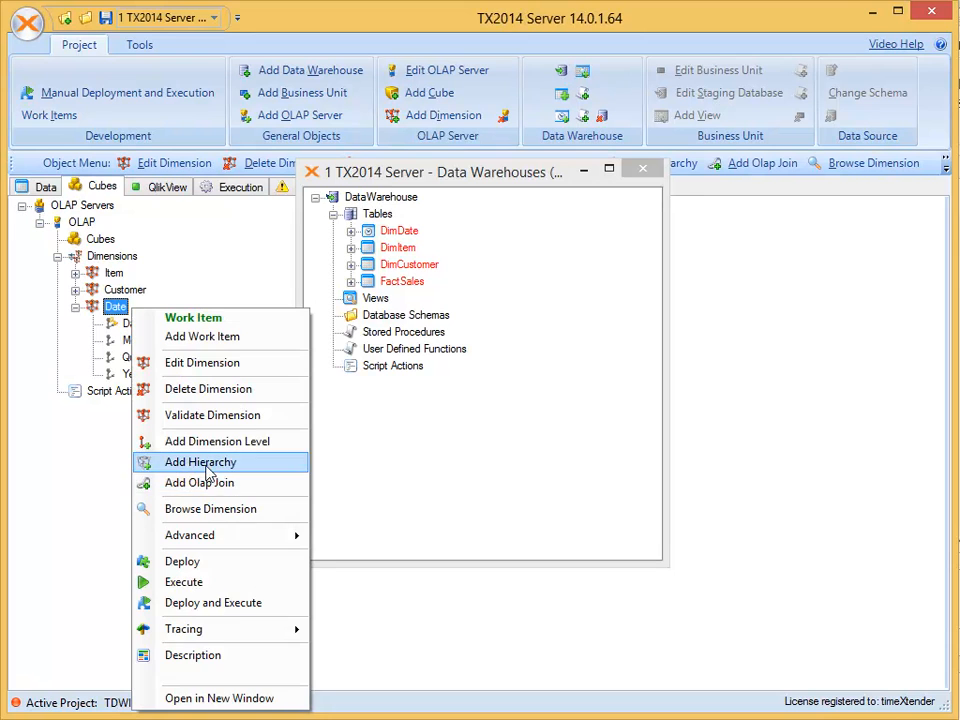
click(206, 462)
text(Calendar)
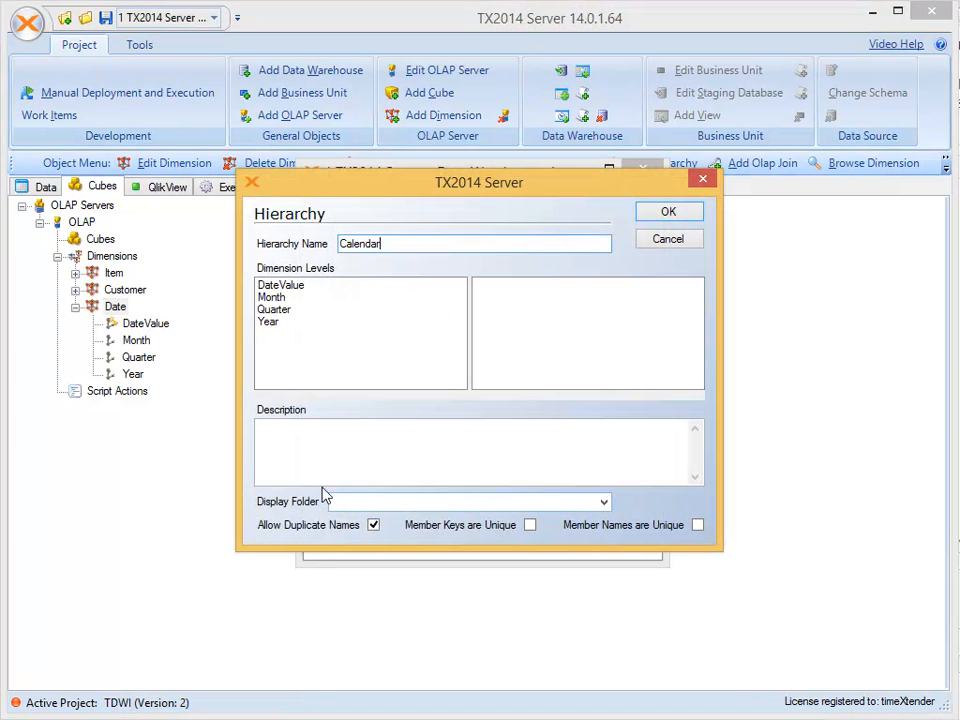
double_click(275, 322)
double_click(285, 309)
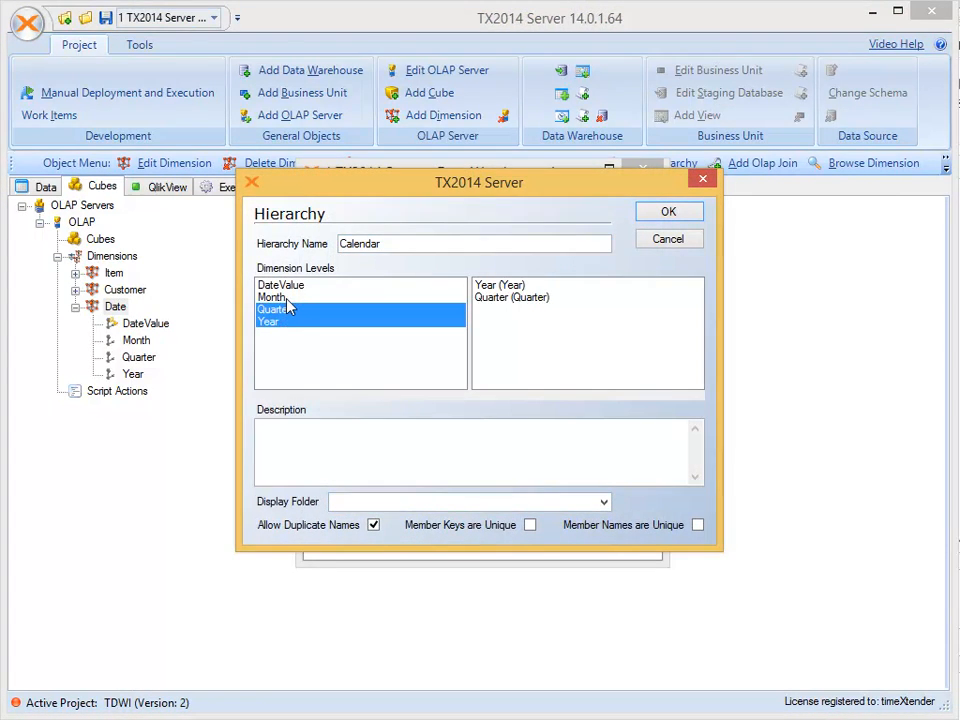
double_click(288, 297)
double_click(292, 285)
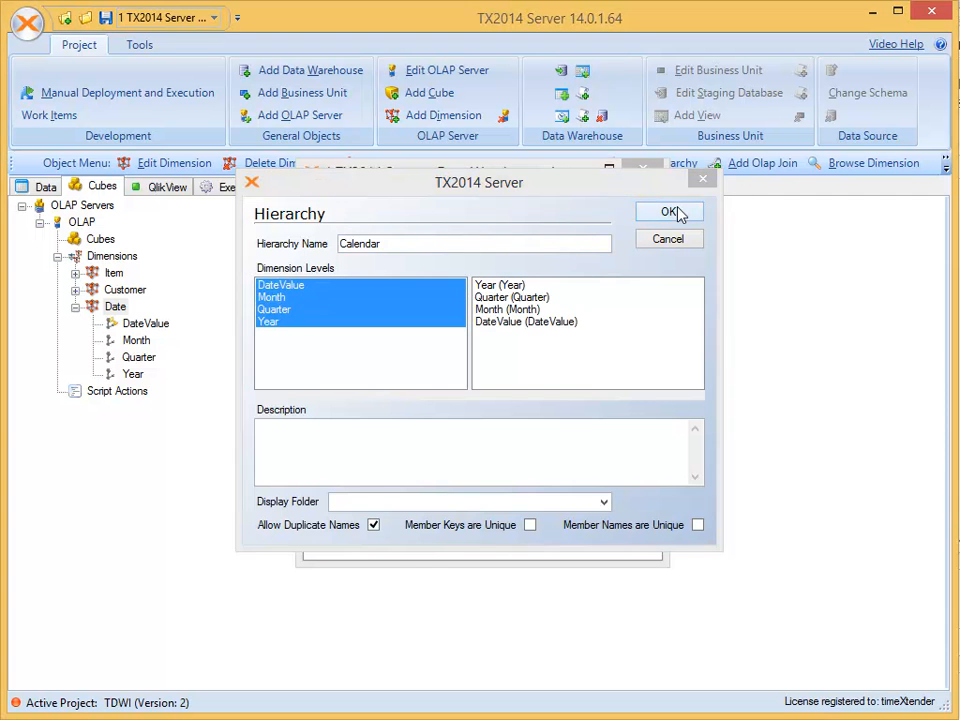
click(668, 212)
click(75, 306)
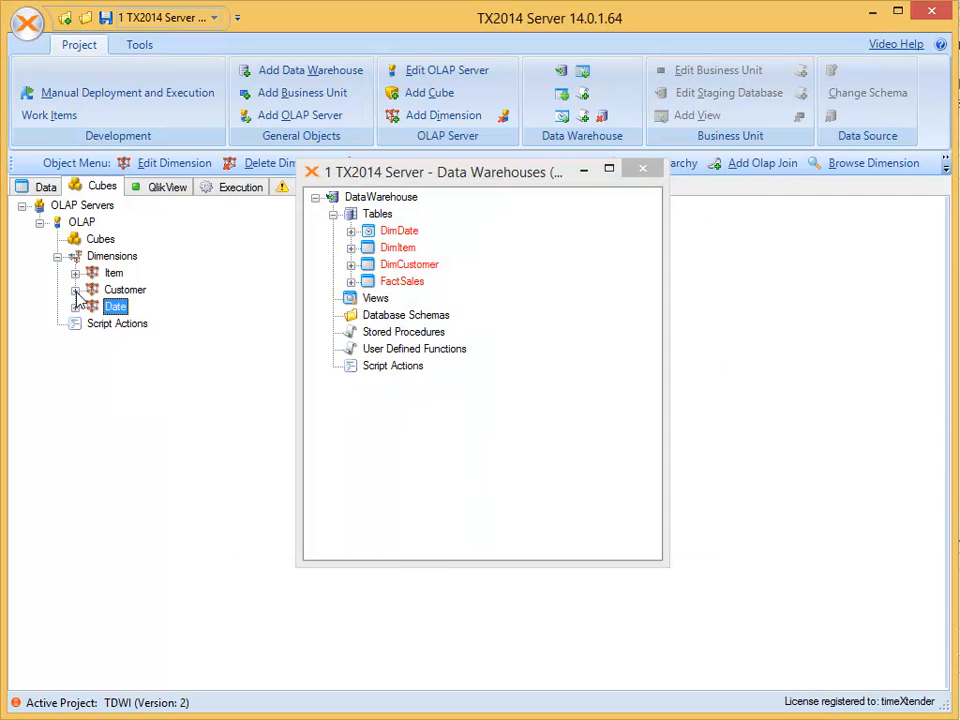
Add a hierarchy named "by Country" to the Customer dimension with the levels Country, State and CustomerName in that order
double_click(125, 289)
right_click(140, 290)
click(225, 447)
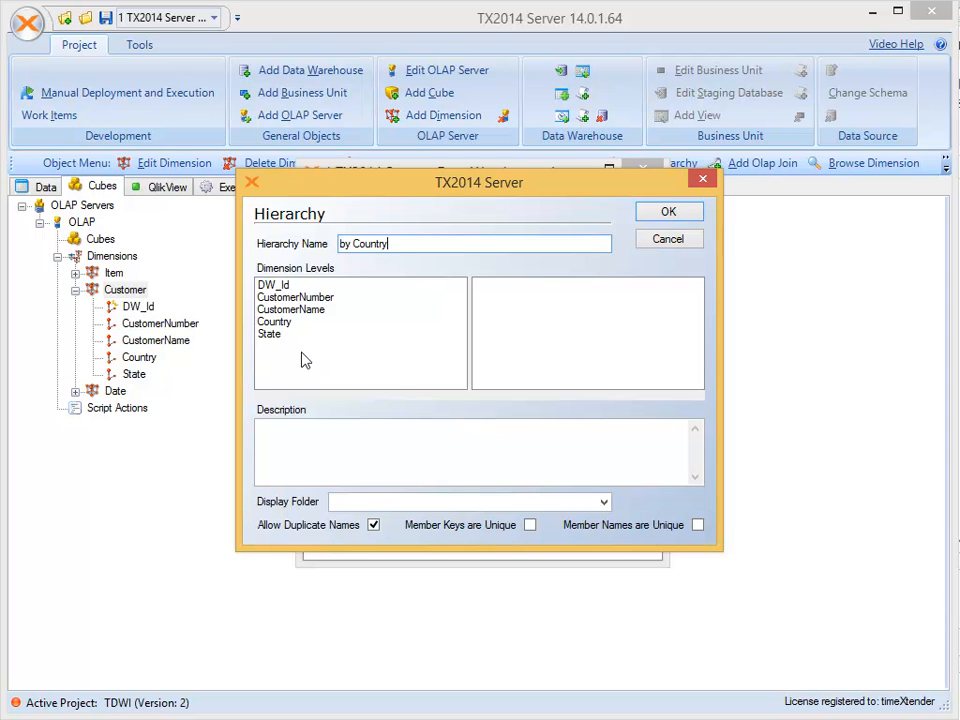
click(279, 323)
ctrl+click(281, 334)
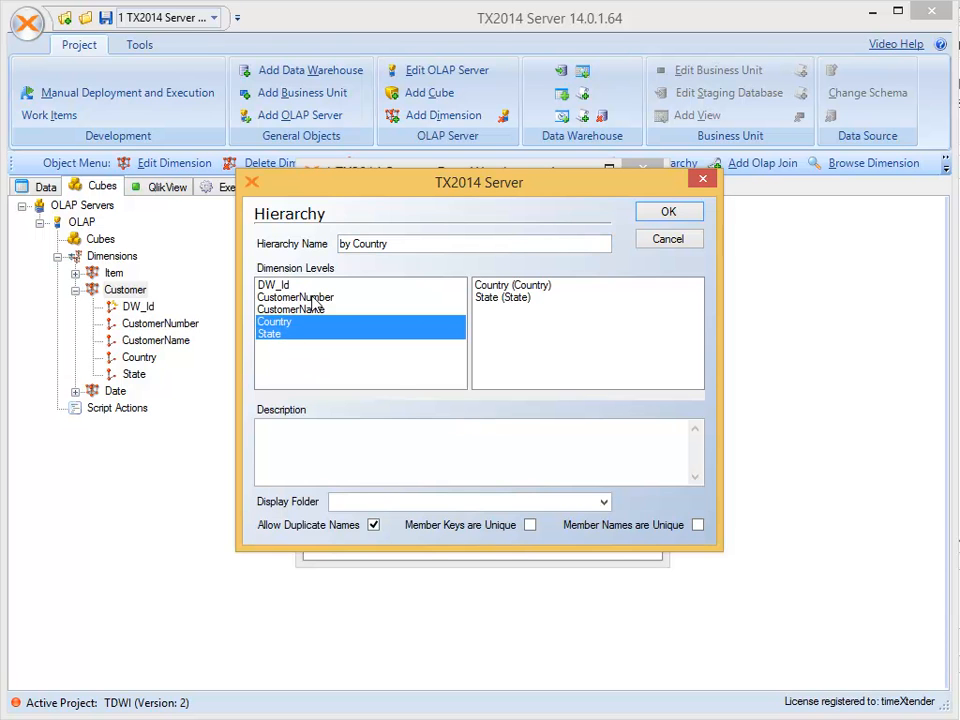
ctrl+click(300, 309)
click(666, 214)
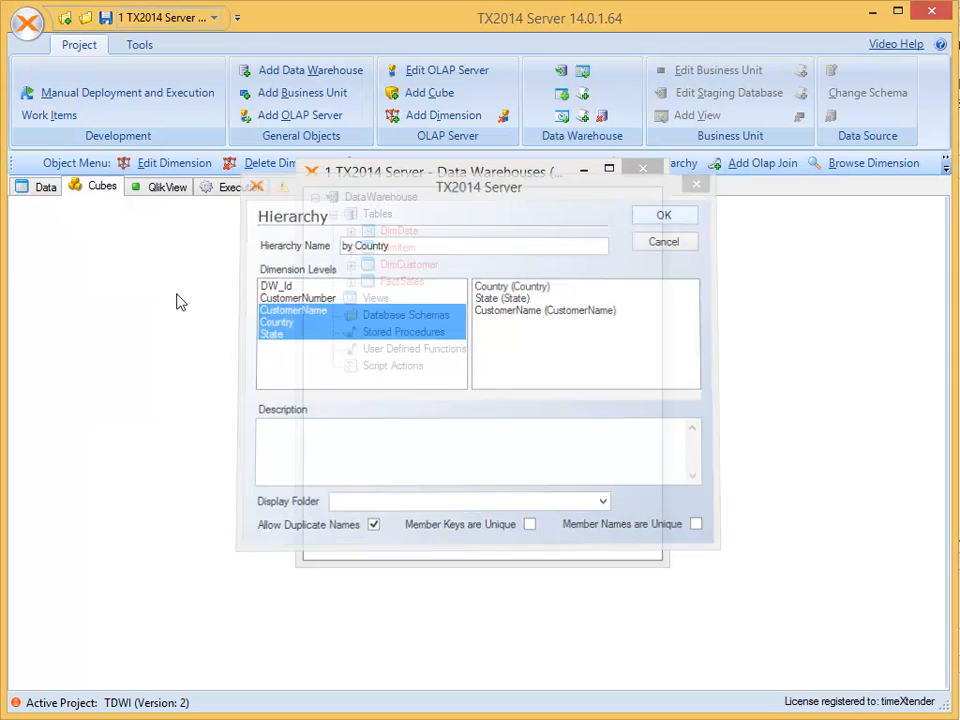
click(77, 285)
Add a hierarchy named "by group" to the Item dimension with the levels ItemGroup and ItemDescrioptiin in that order
double_click(115, 272)
right_click(123, 281)
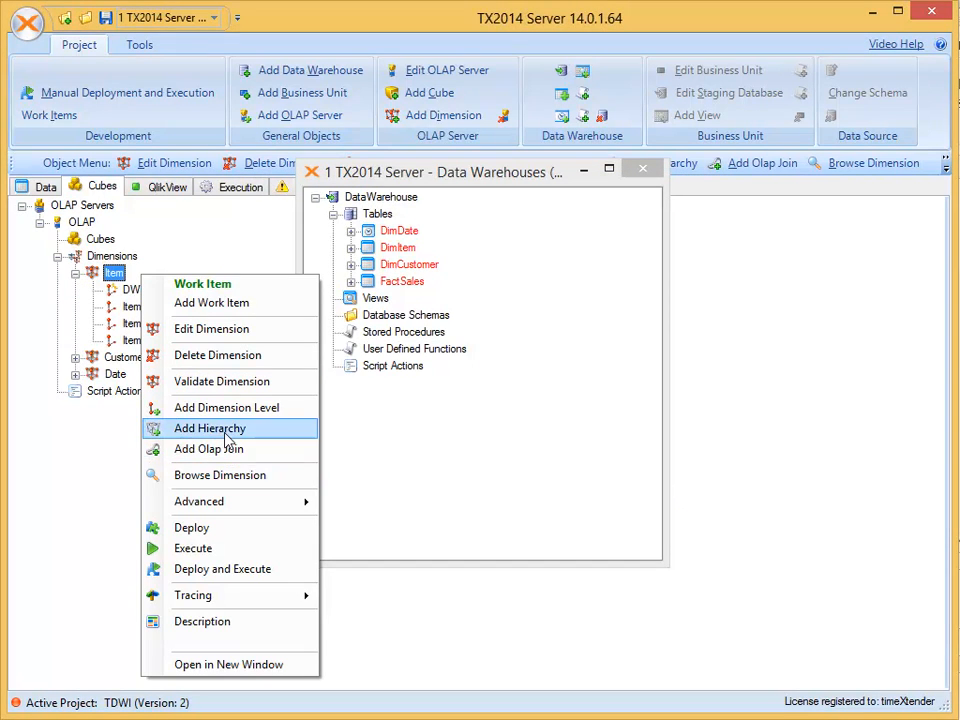
click(220, 429)
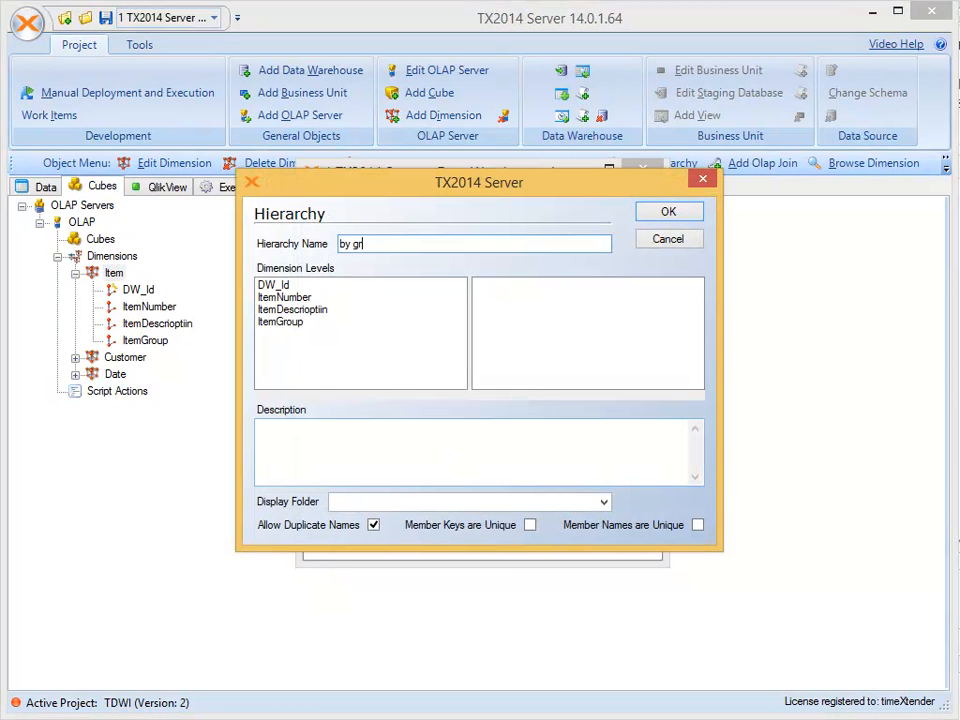
click(300, 321)
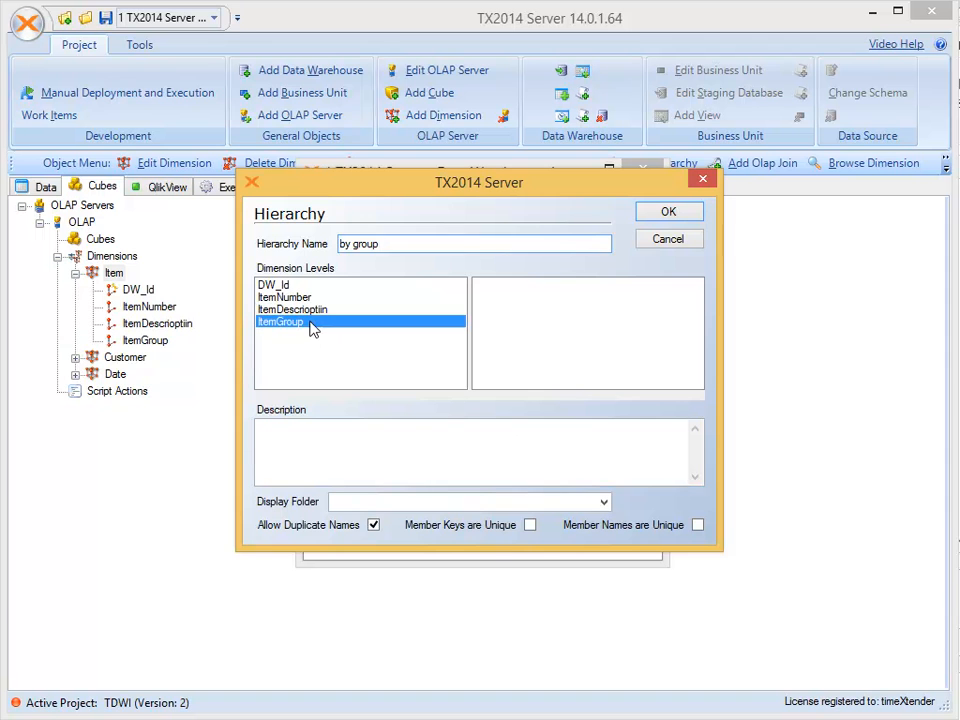
ctrl+click(300, 309)
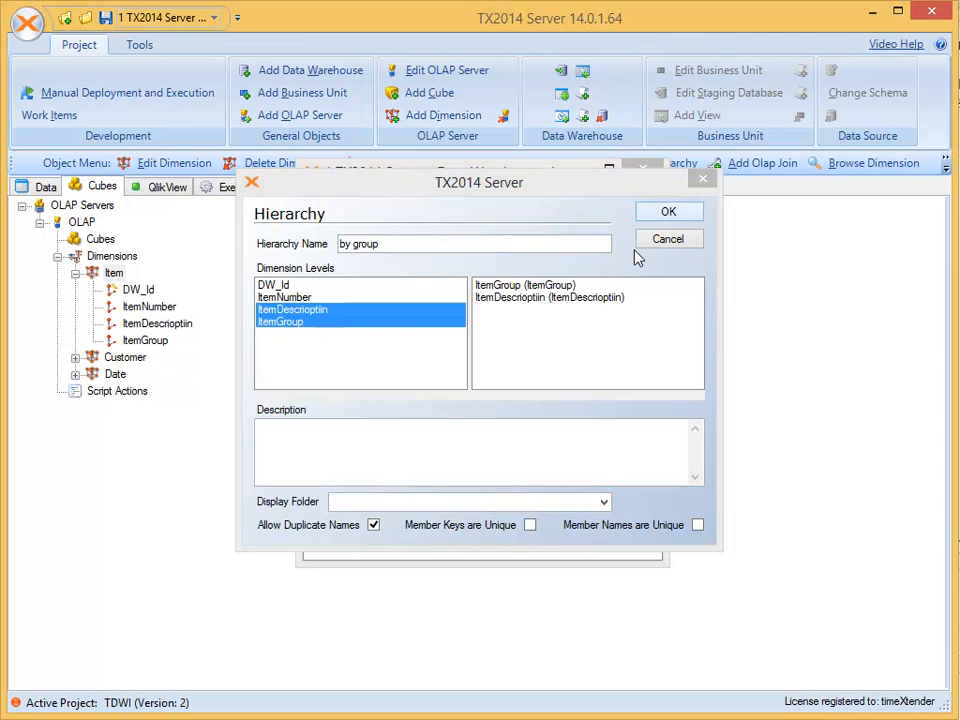
click(662, 212)
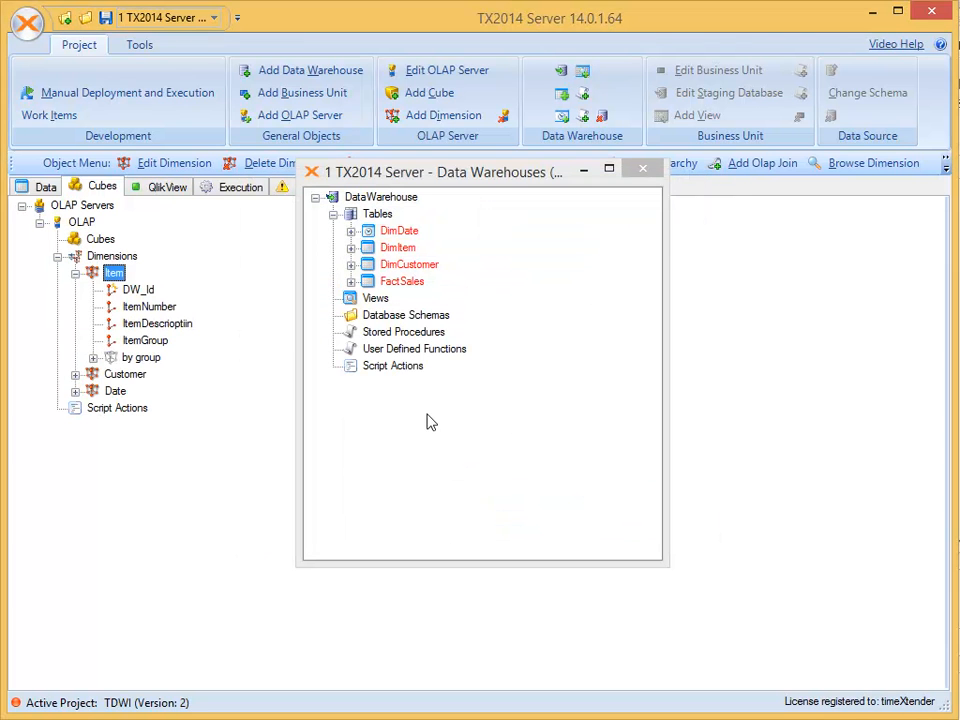
Add a cube named Sales to the OLAP server with FactSales as its fact table
click(100, 239)
right_click(137, 243)
click(233, 262)
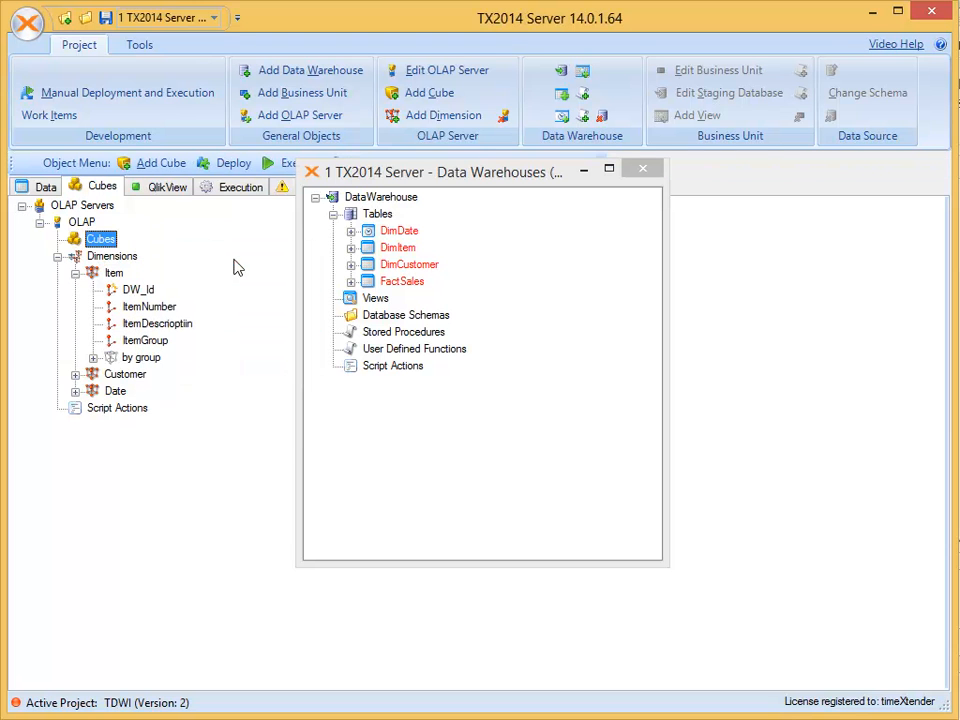
text(Sales)
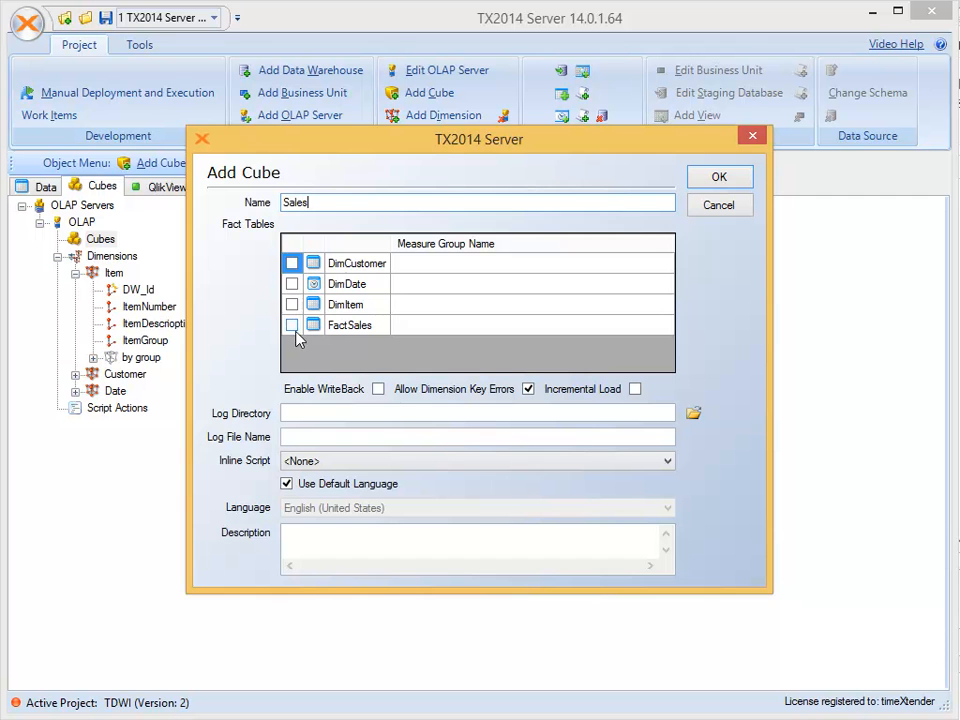
click(292, 325)
click(718, 178)
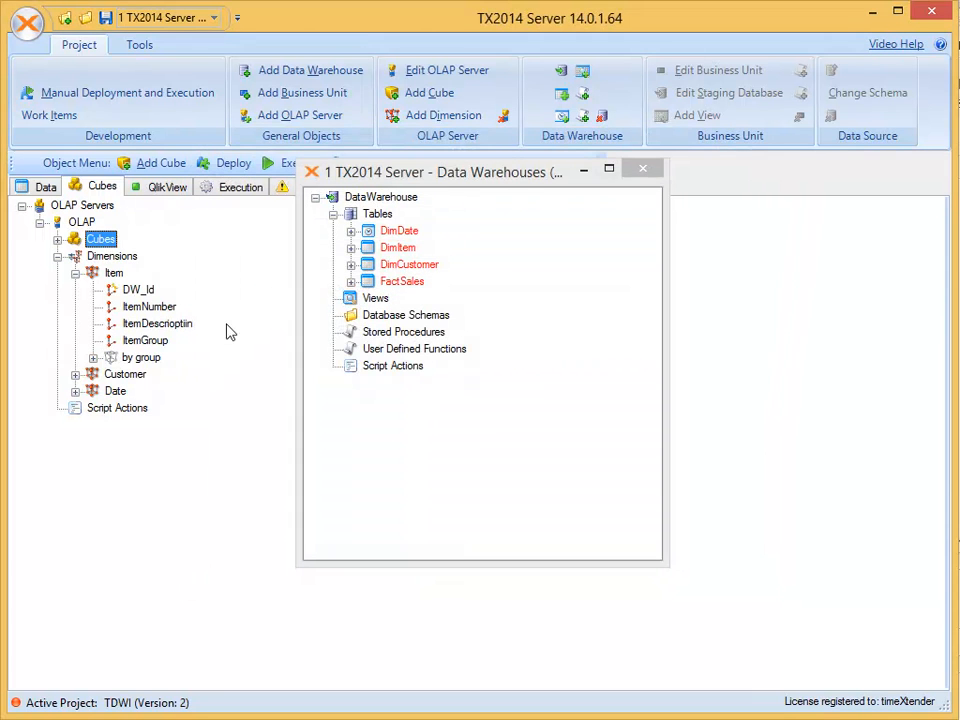
Add the Item, Customer and Date dimensions to the Sales cube and auto-relate them to the fact table
click(57, 239)
double_click(116, 256)
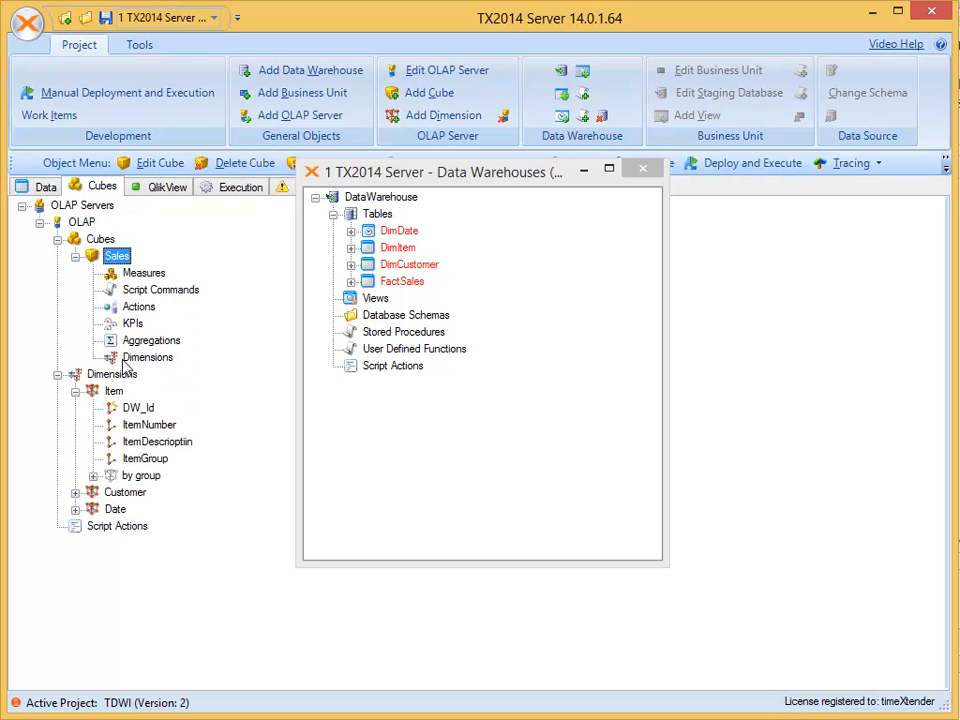
click(148, 357)
right_click(211, 393)
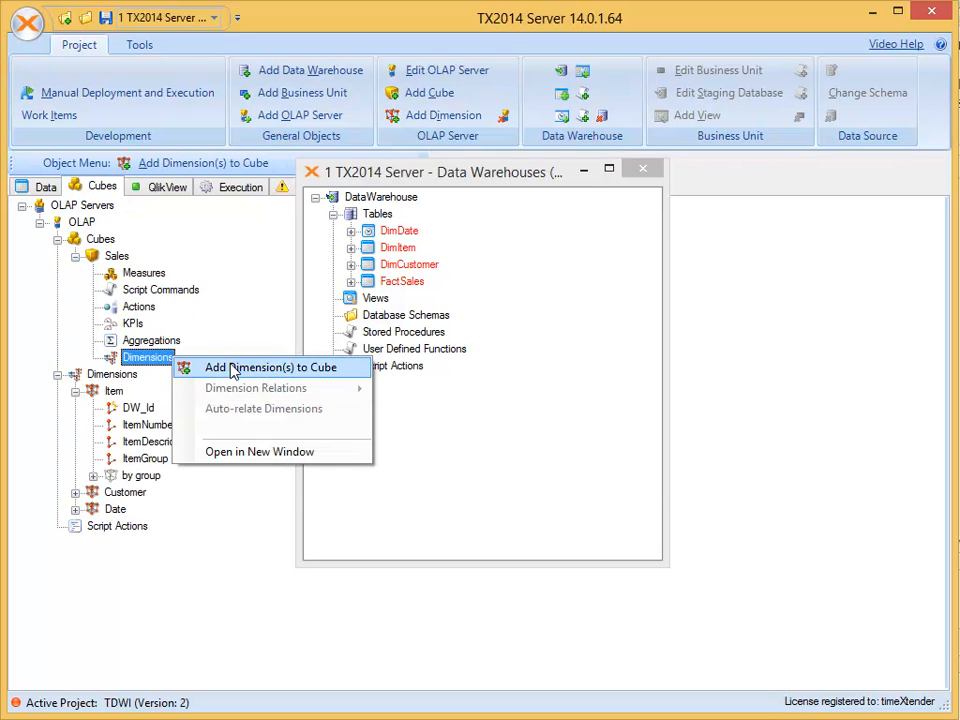
click(210, 368)
click(298, 316)
click(298, 331)
click(298, 346)
click(607, 281)
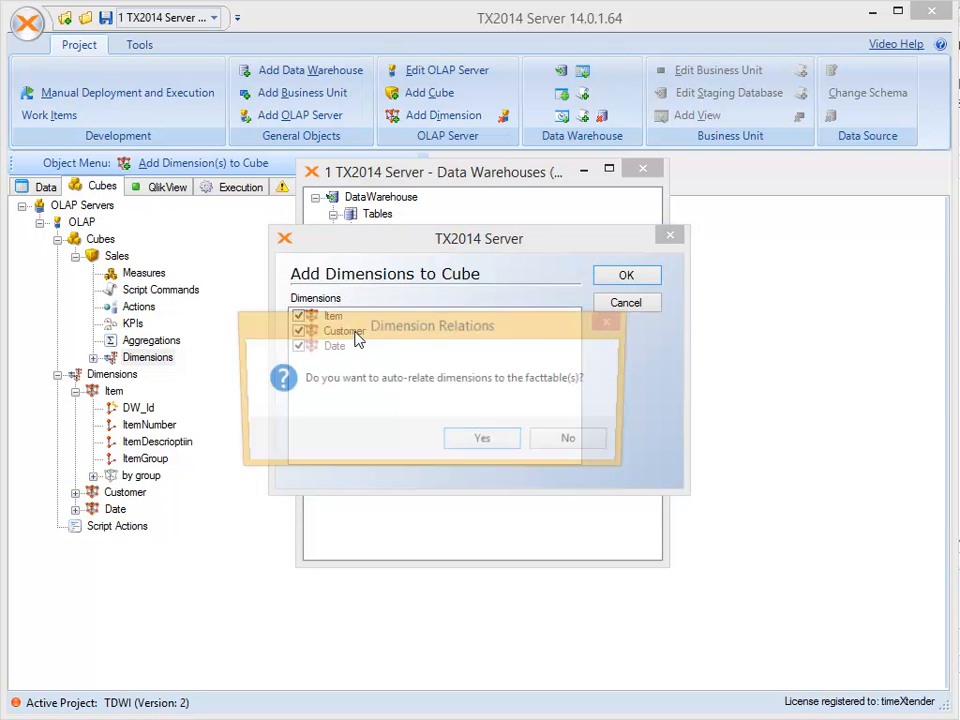
click(484, 442)
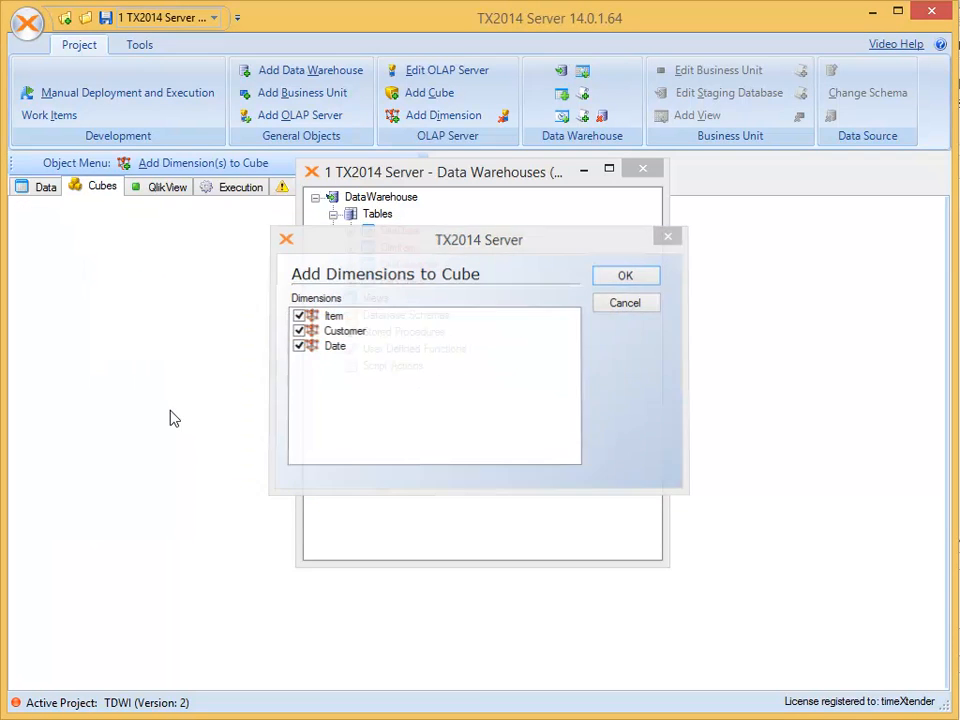
click(93, 357)
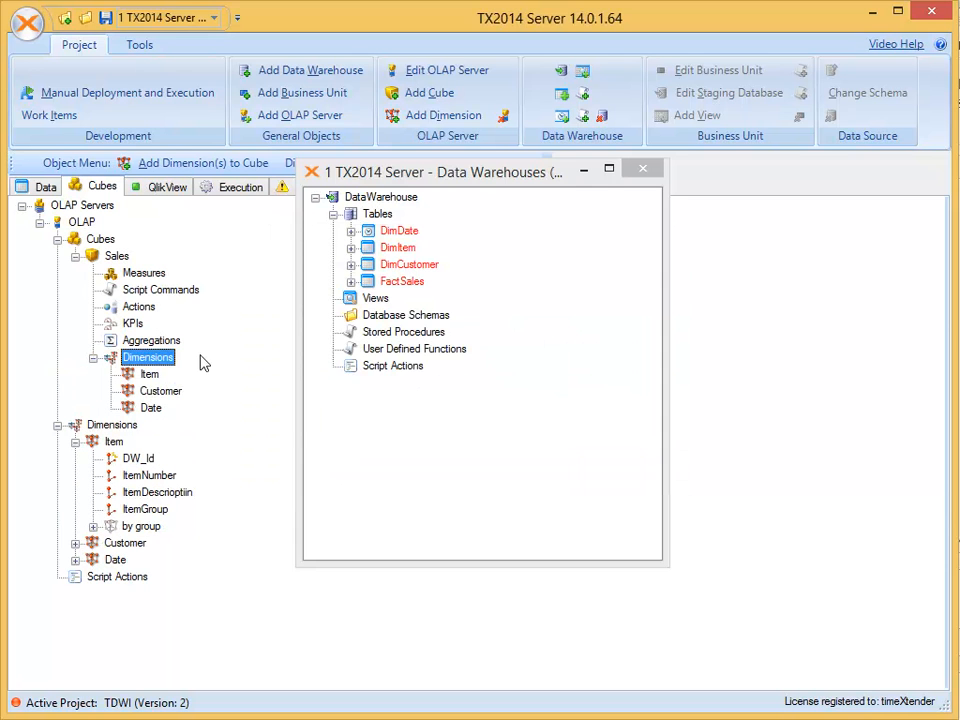
Add a standard measure named Amount to the Sales cube that sums the Amount field of FactSales
right_click(145, 276)
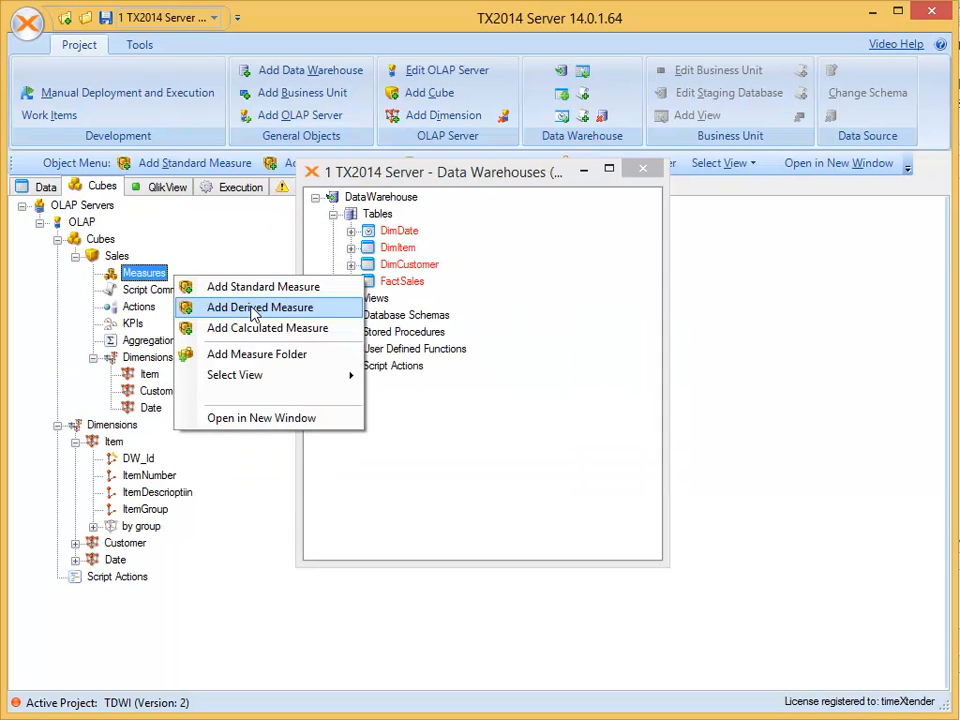
click(259, 287)
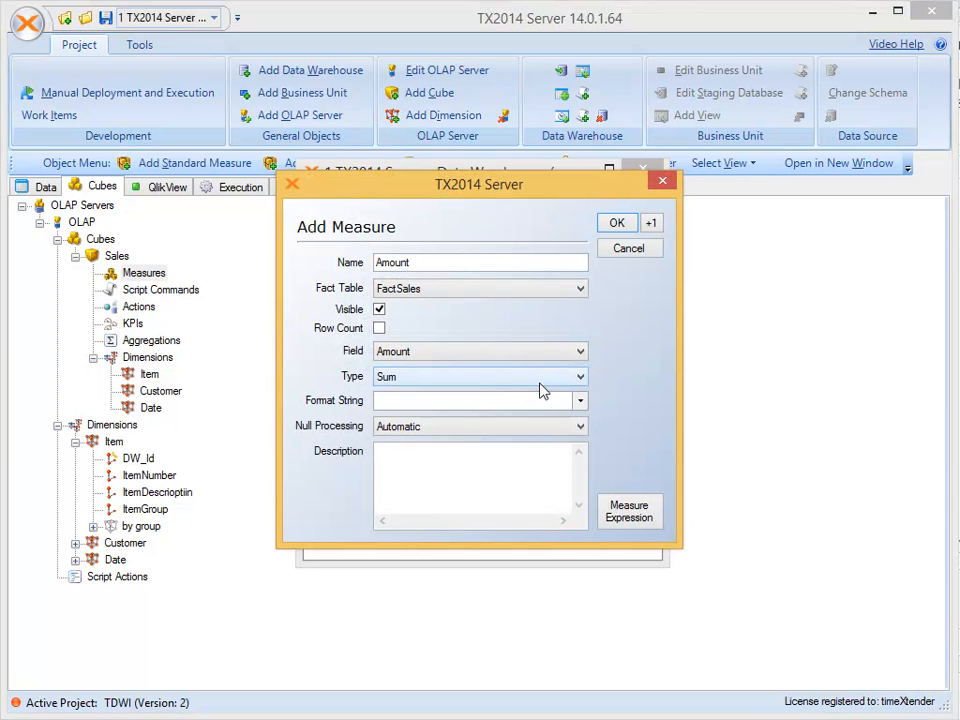
key(Down)
click(624, 223)
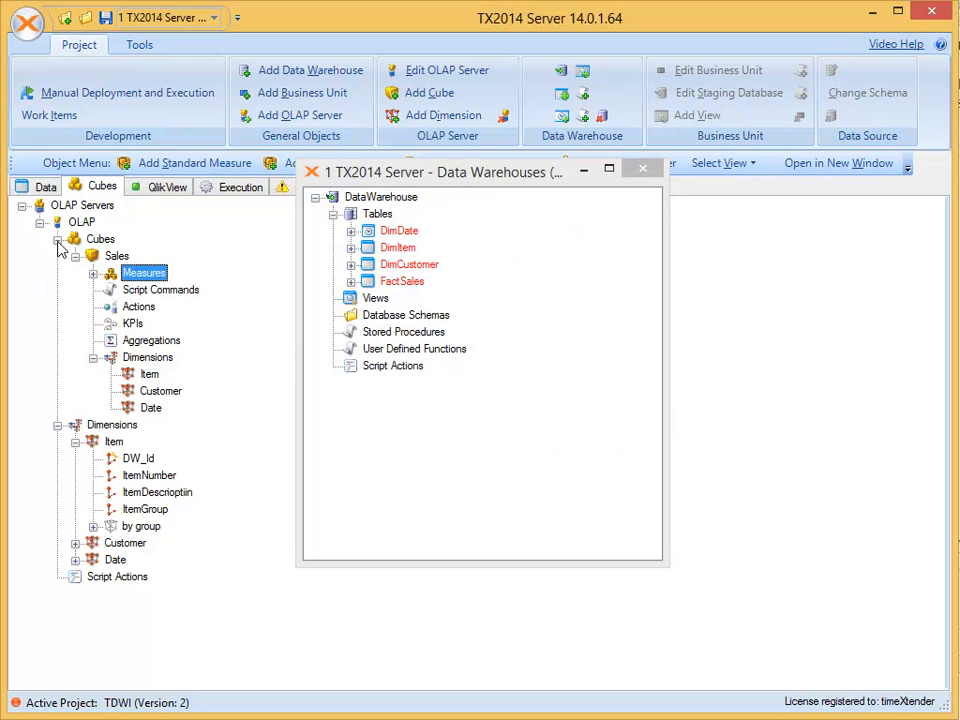
Close the separate Data Warehouses window and add a Dynamics AX adapter named AX to the Main business unit's data sources
click(45, 186)
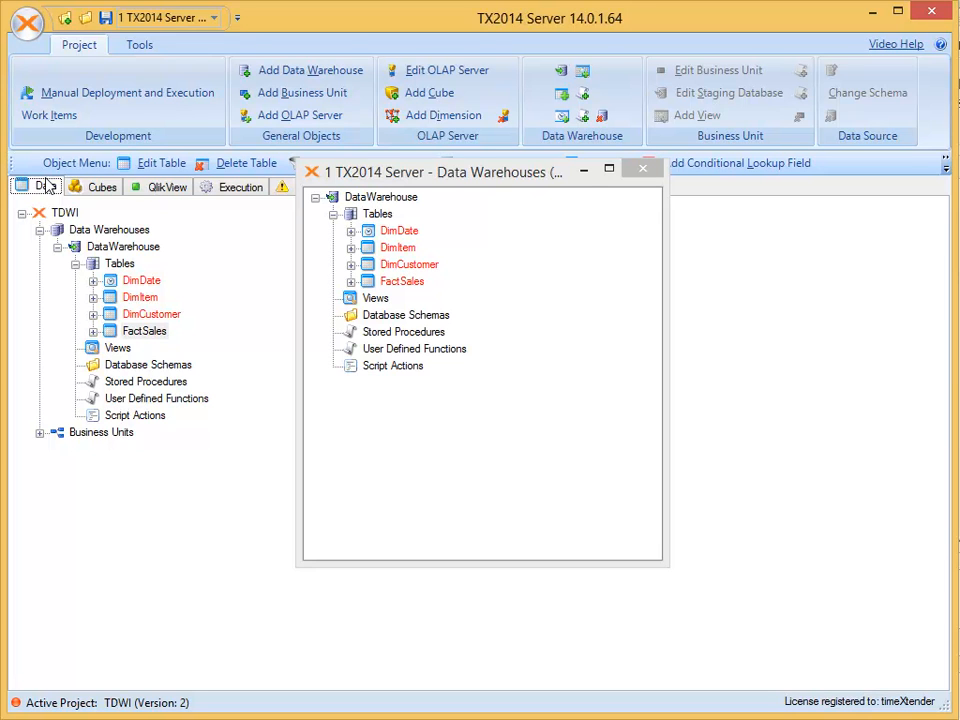
click(38, 433)
double_click(314, 173)
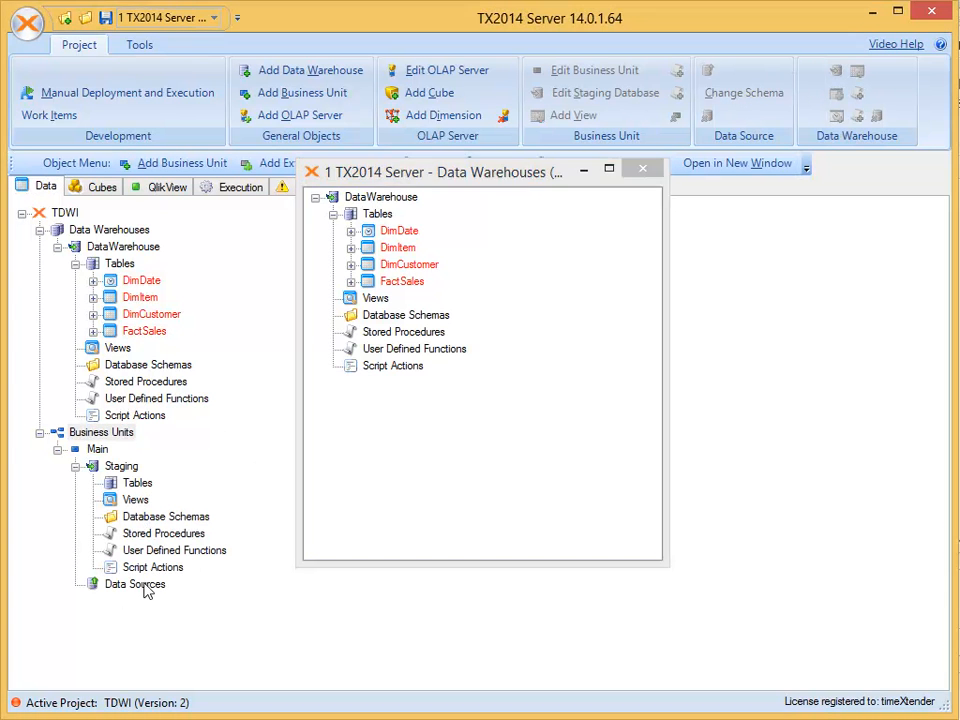
right_click(128, 586)
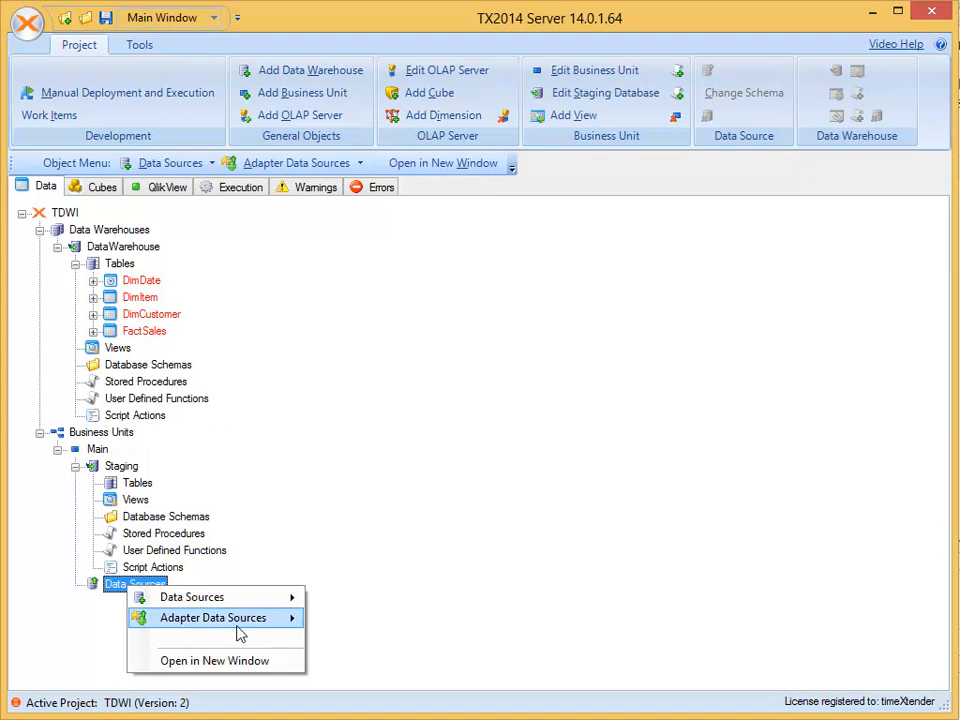
mouse_move(240, 630)
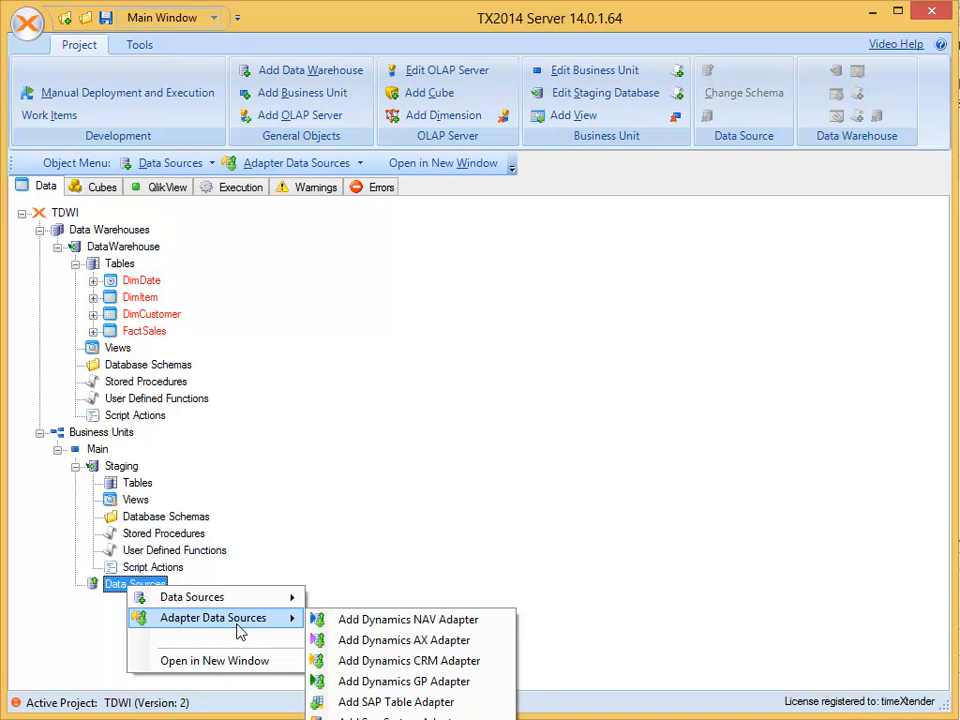
mouse_move(264, 599)
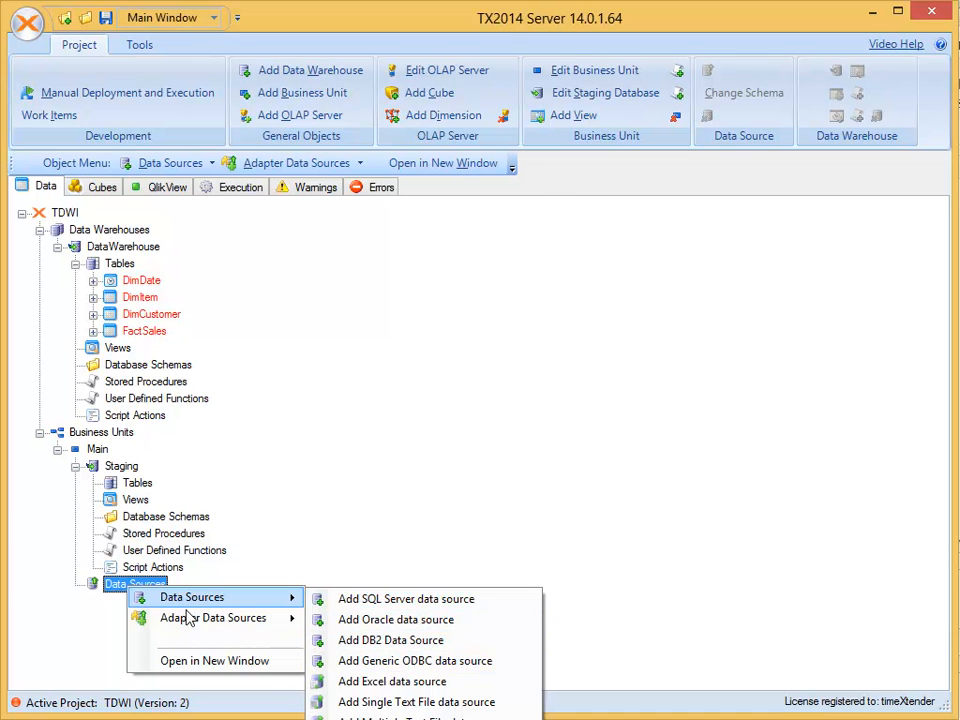
mouse_move(197, 625)
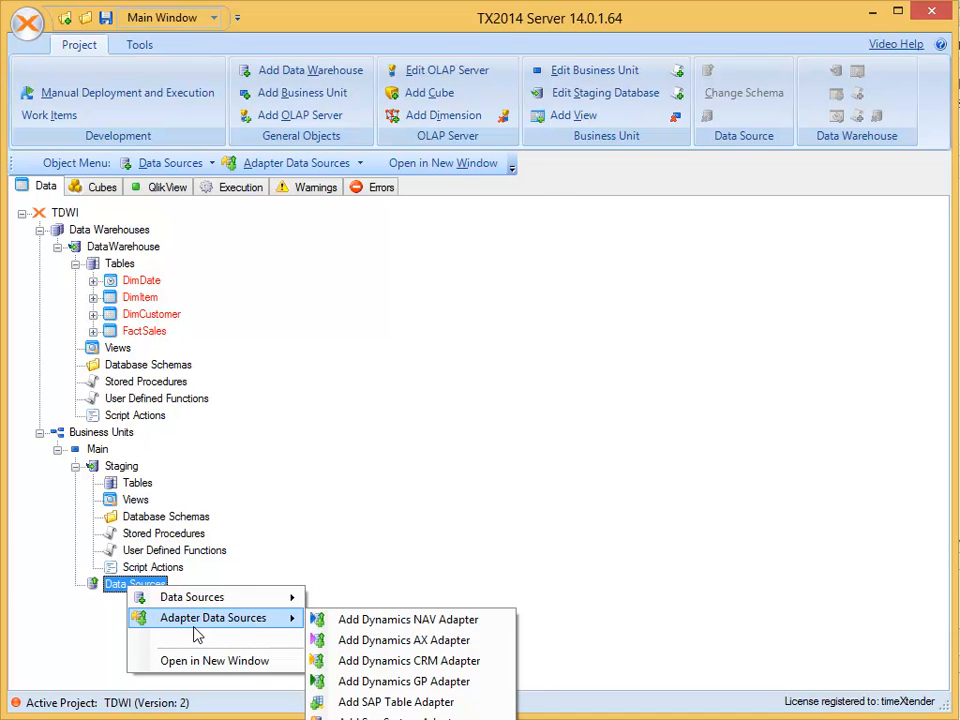
click(366, 645)
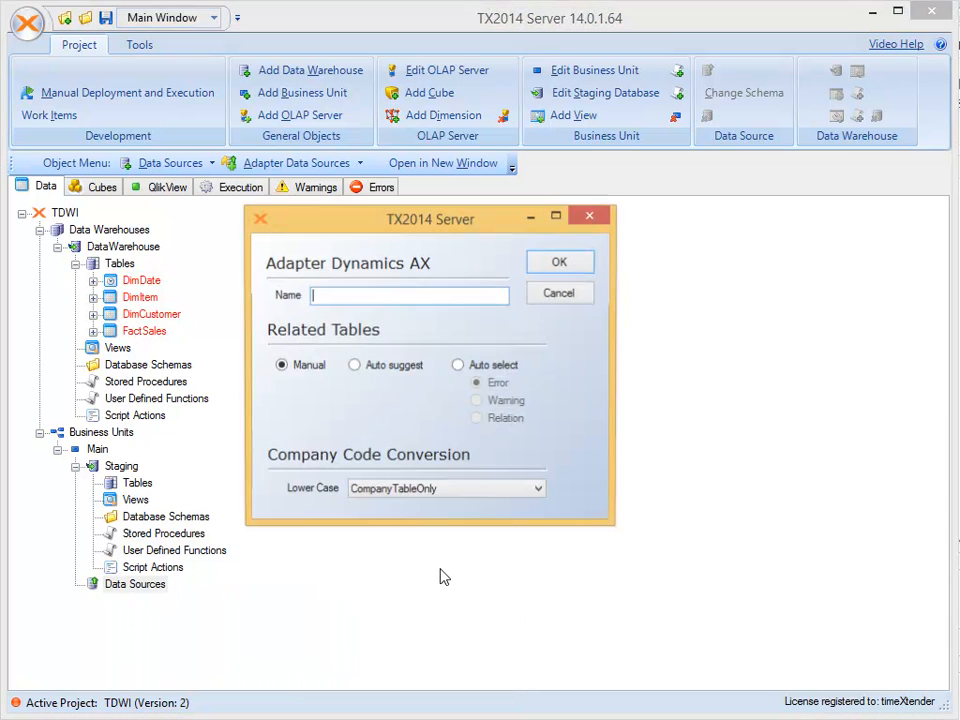
text(AX)
key(Return)
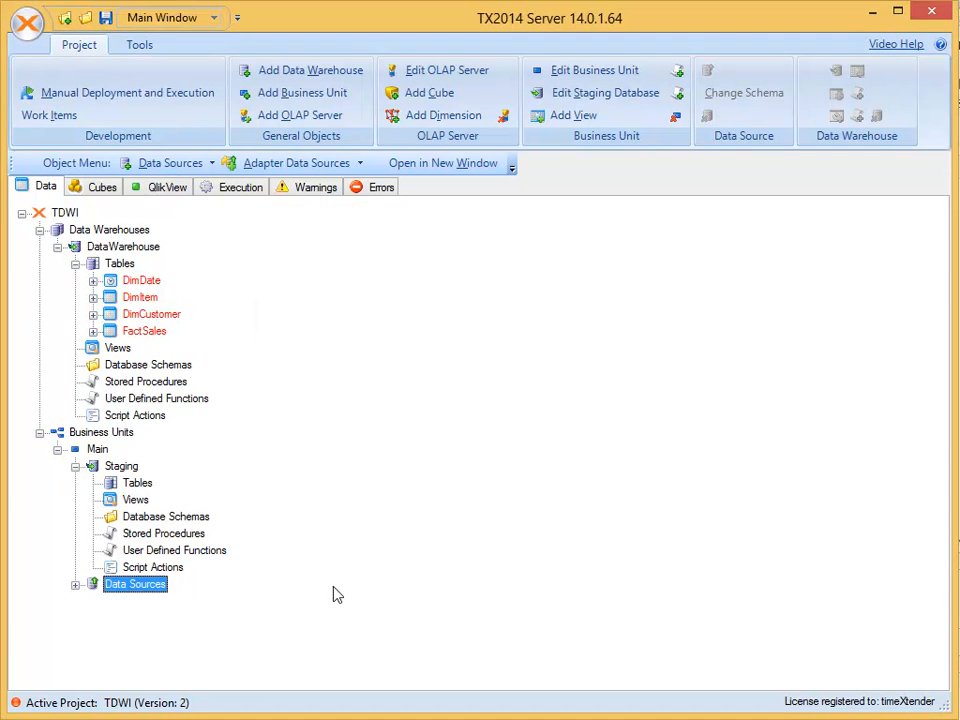
Add a Microsoft SQL source provider to the AX adapter, with server name "." and database AX2009QC
click(131, 603)
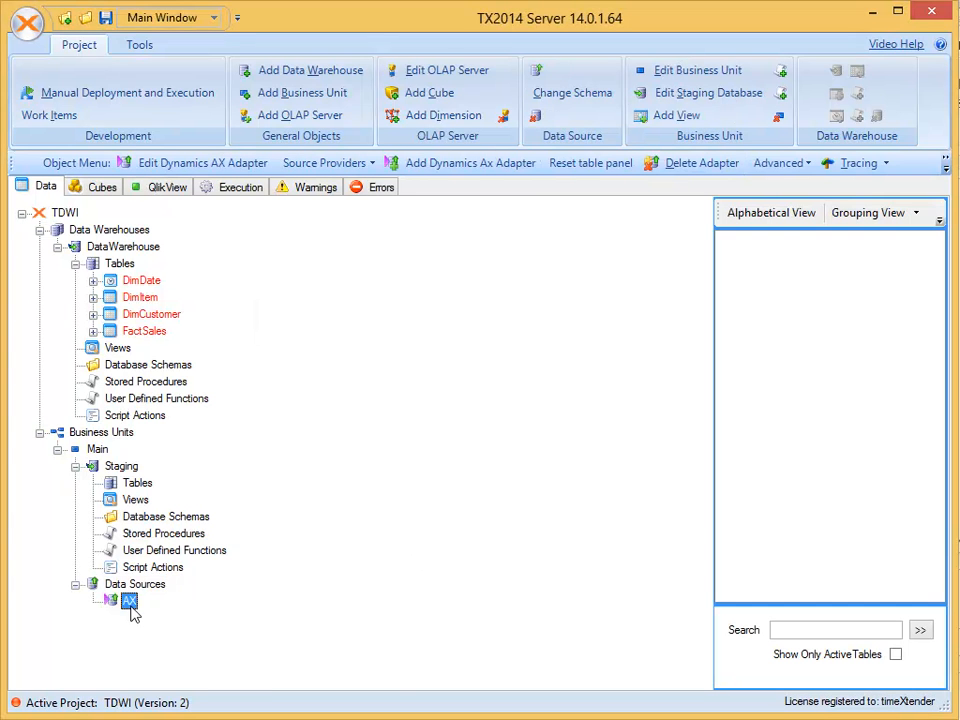
right_click(131, 603)
mouse_move(391, 520)
click(469, 519)
click(381, 251)
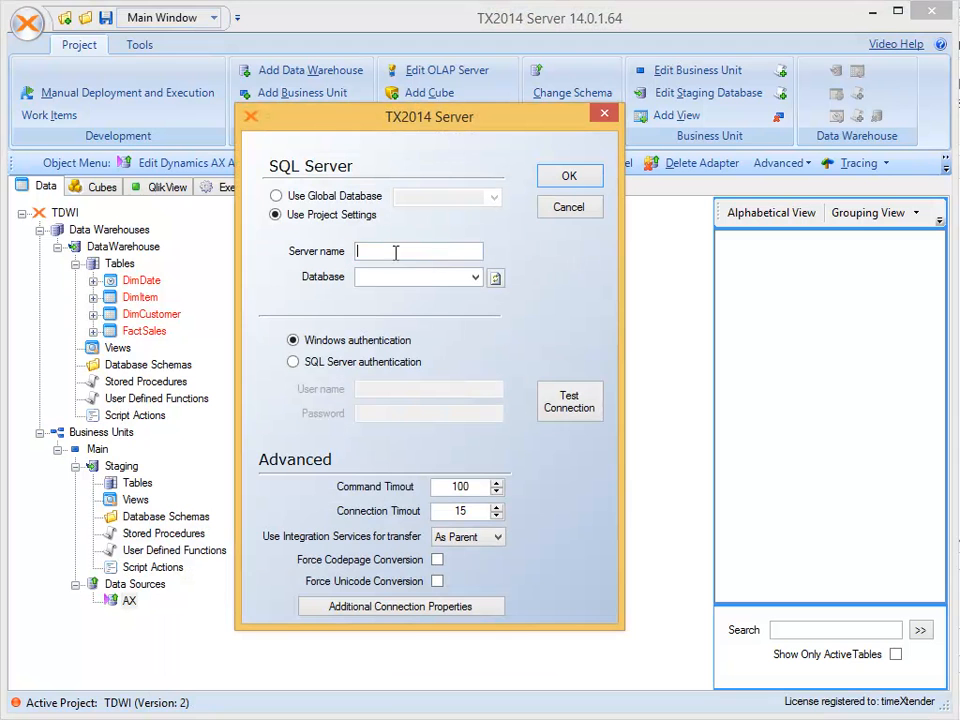
click(489, 274)
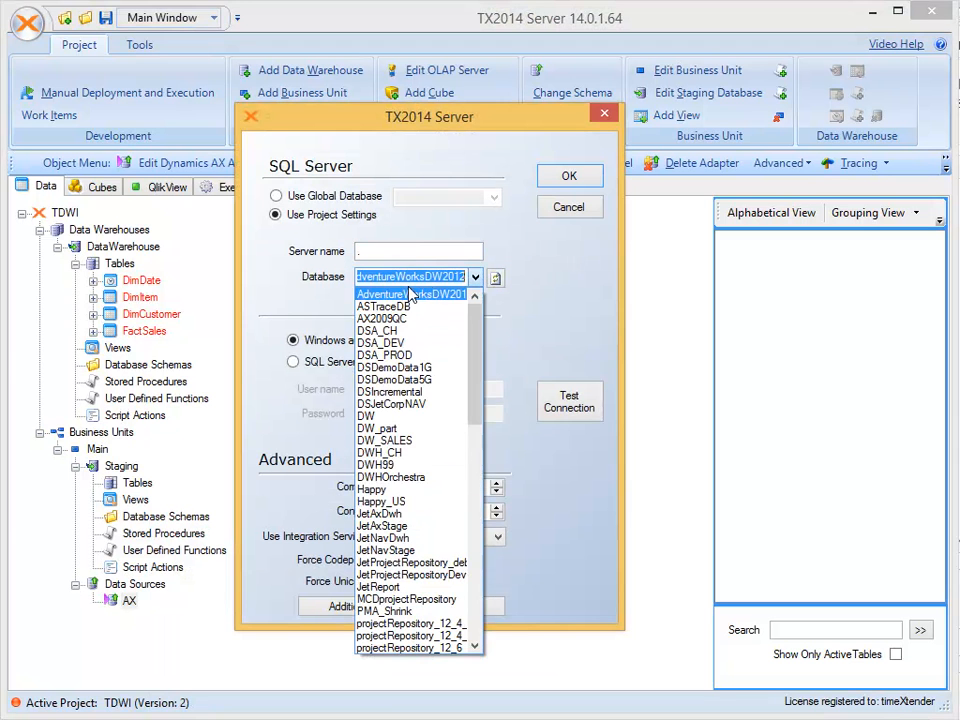
click(386, 319)
click(577, 184)
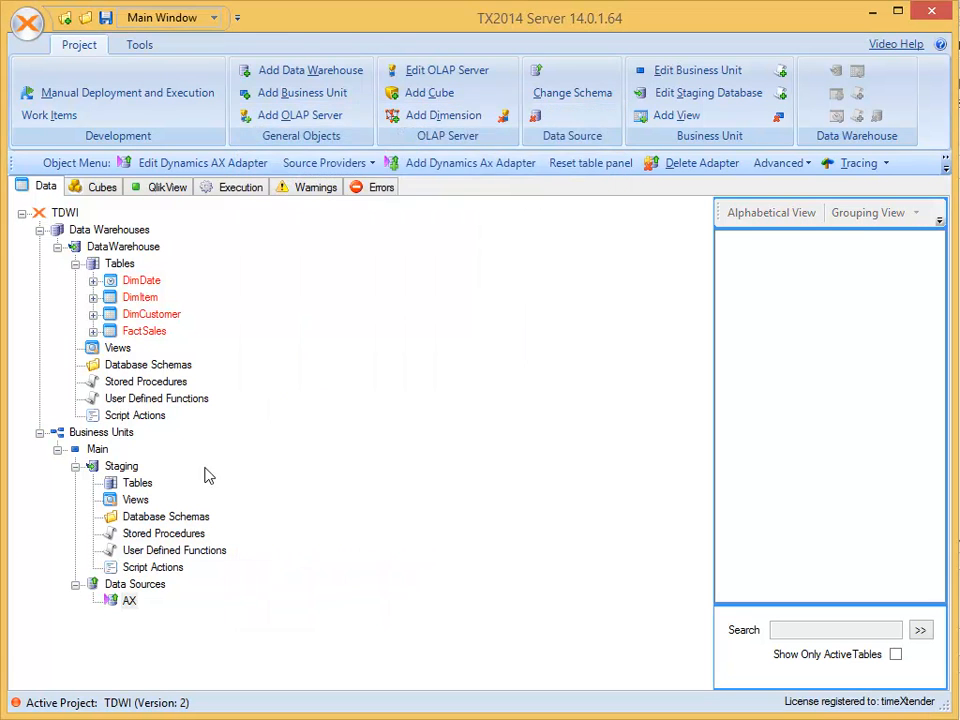
Set up the AX adapter to use the Contoso Entertainment USA (CEU) account and read the source objects
right_click(140, 600)
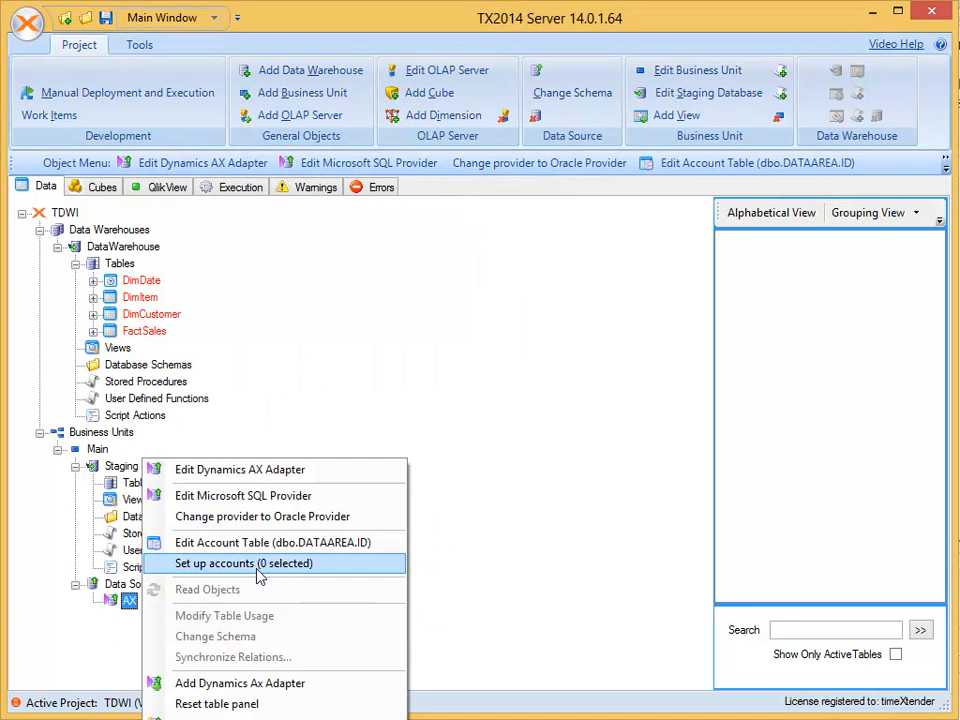
click(255, 563)
click(472, 487)
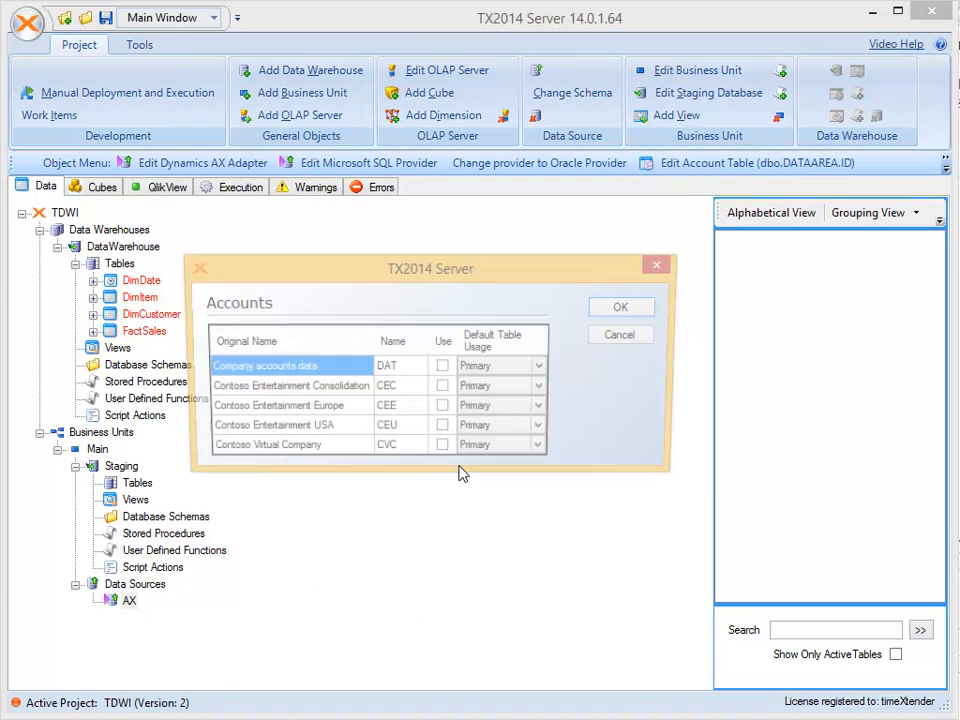
click(443, 429)
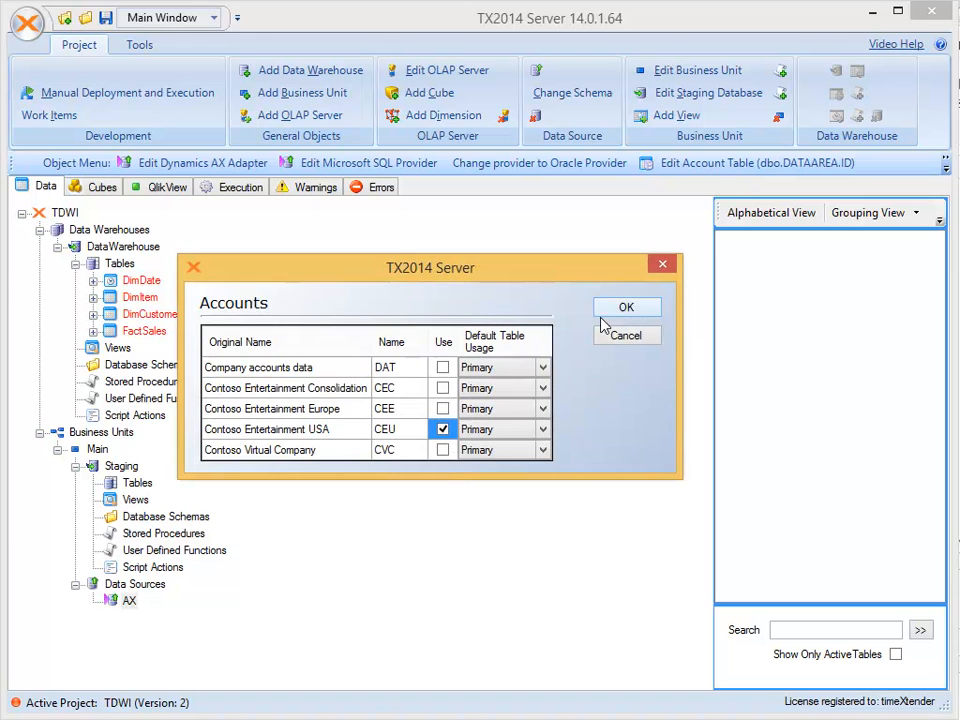
click(615, 311)
right_click(138, 606)
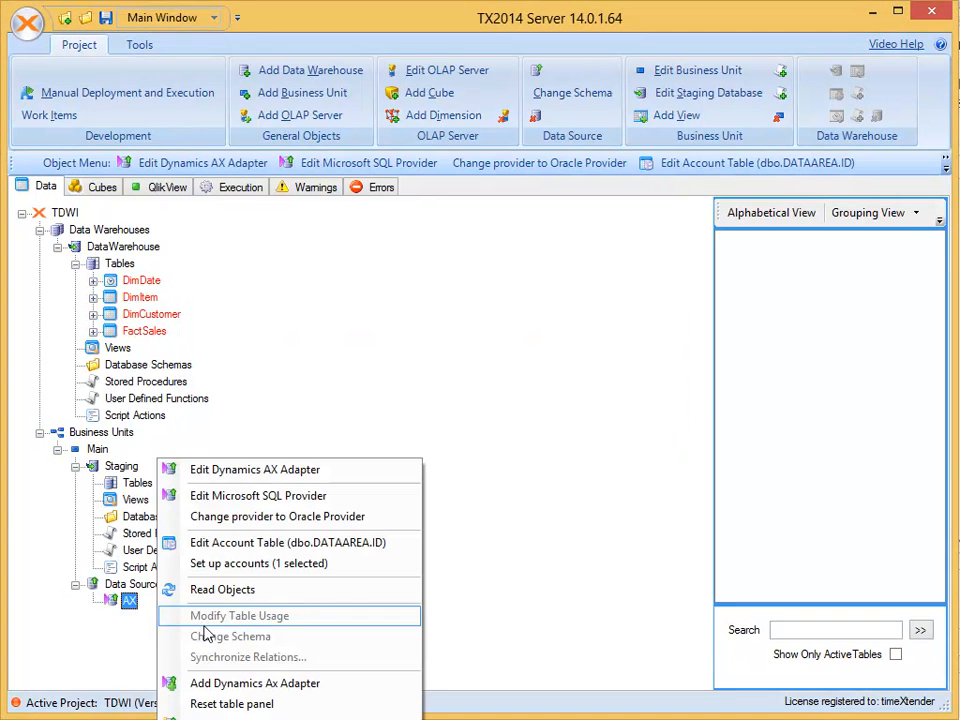
click(205, 588)
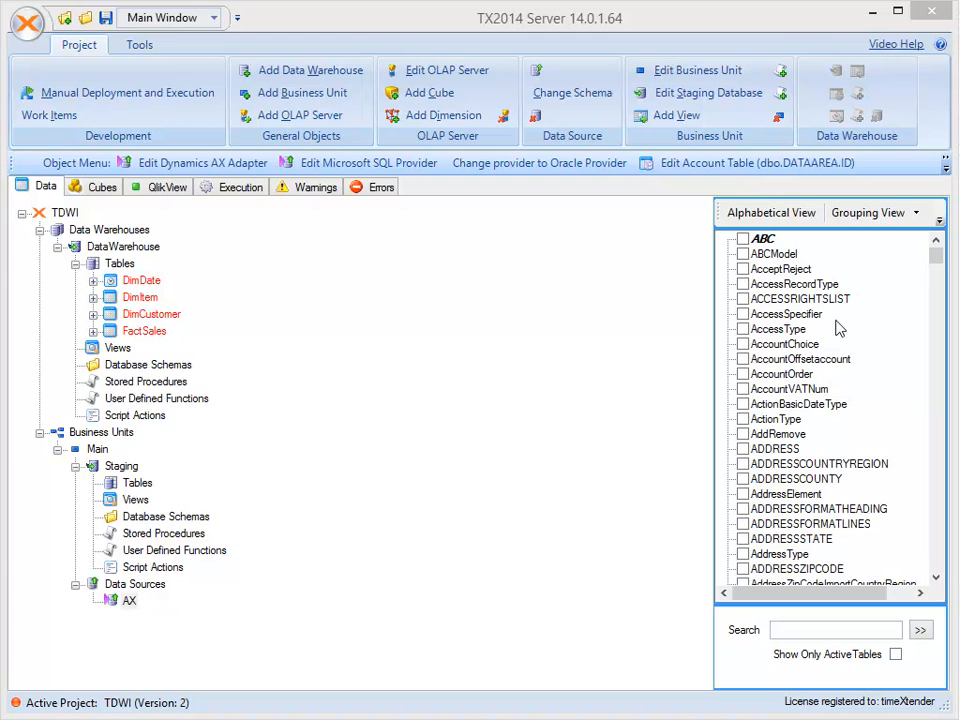
Find INVENTTABLE among the AX source tables and include its ITEMID field in staging
click(803, 290)
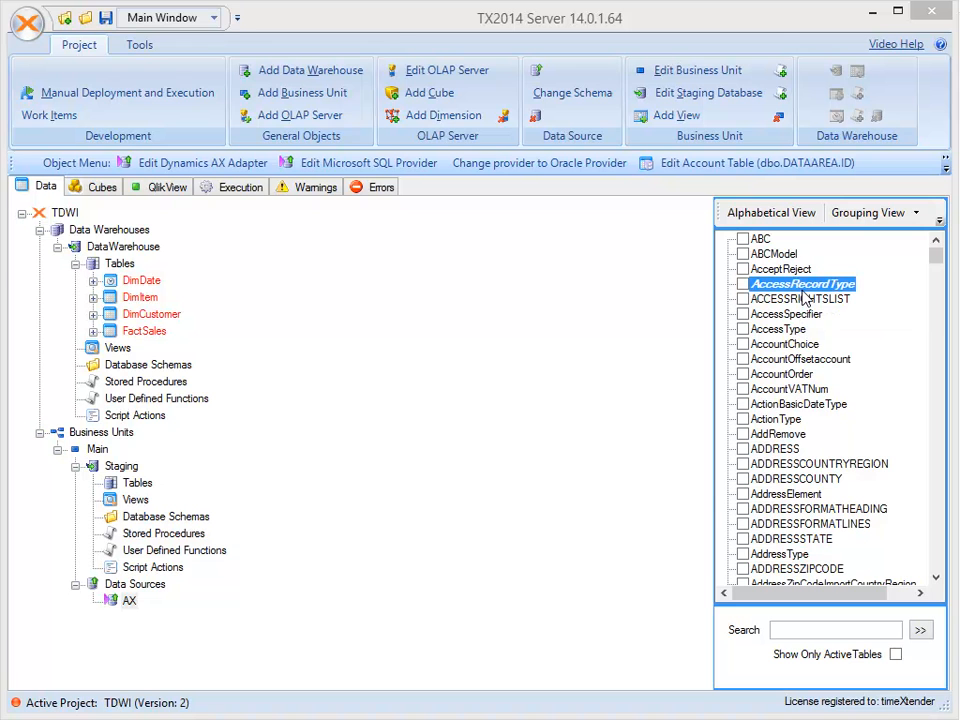
text(inventt)
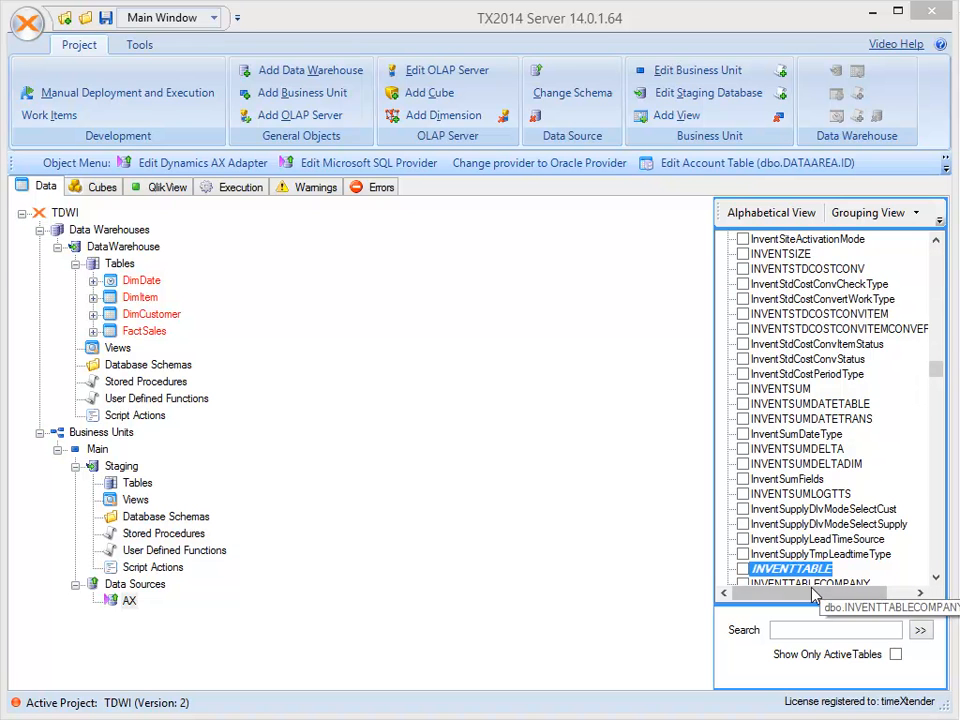
double_click(808, 568)
text(it)
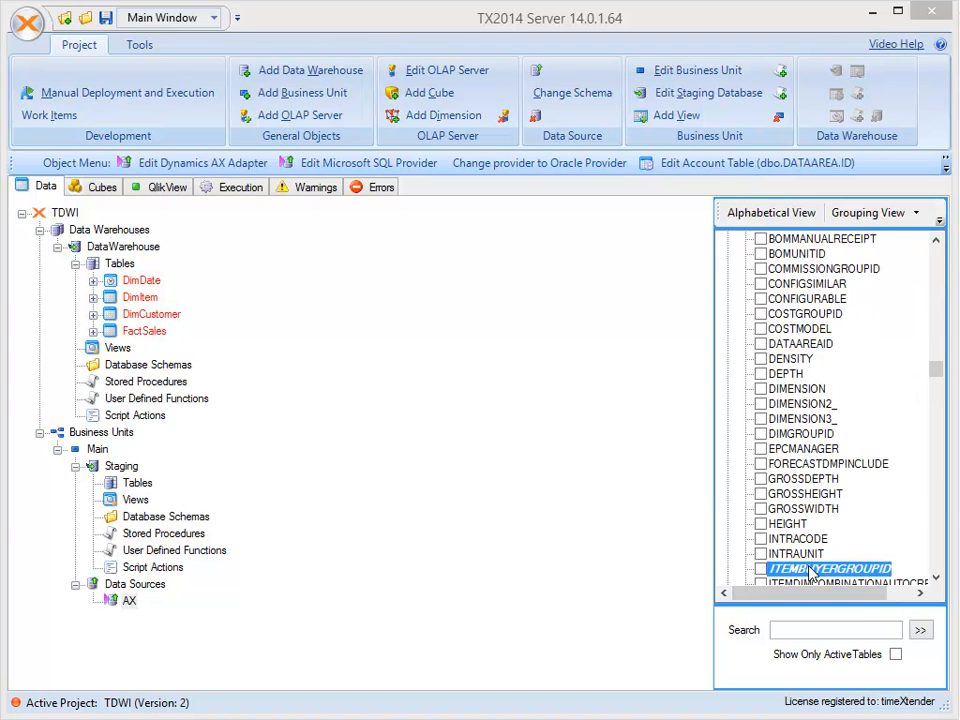
key(Down)
key(Down)
key(Down)
key(Down)
key(space)
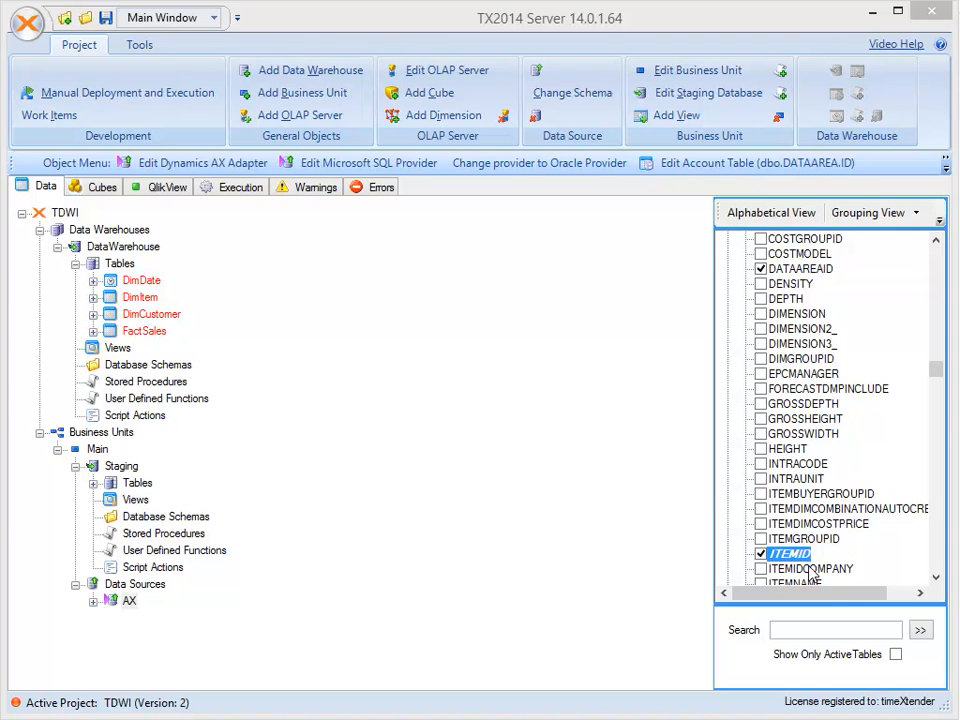
Include the ITEMNAME field of INVENTTABLE and collapse the table's field list
key(Down)
key(Down)
key(Down)
key(Up)
key(space)
key(Up)
key(Up)
key(Up)
key(Up)
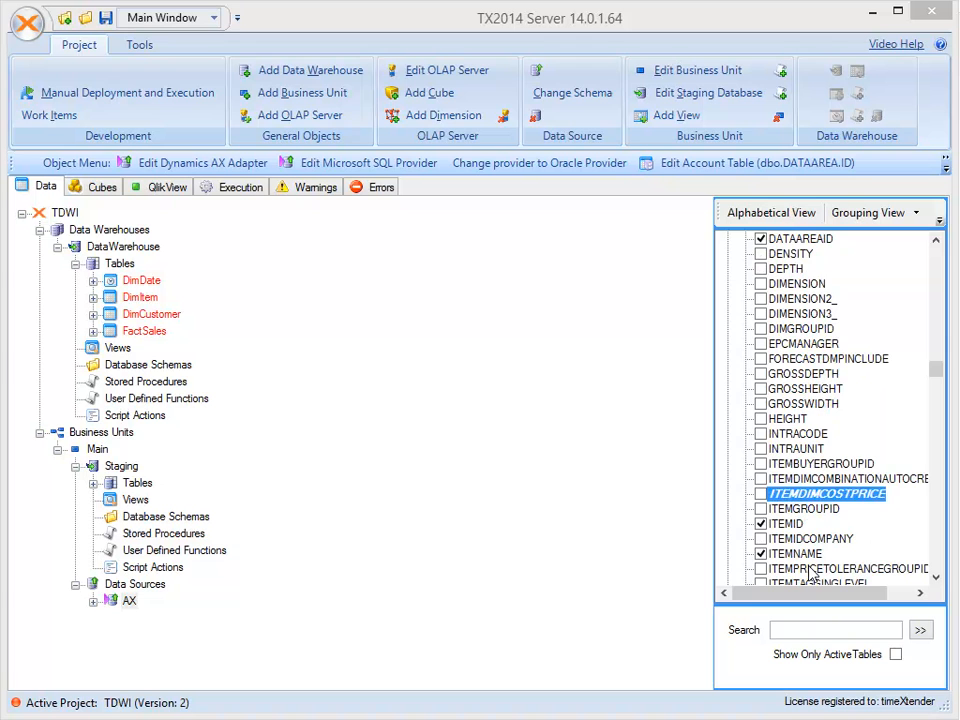
key(Left)
key(Left)
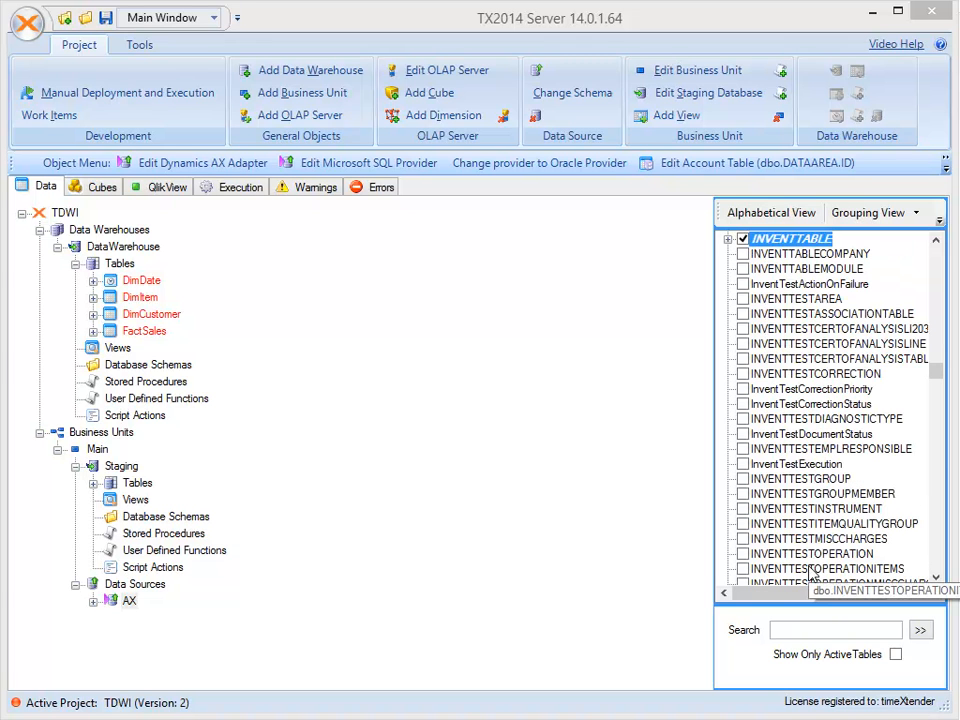
Include the AX source table CUSTTABLE in staging with its ACCOUNTNUM, NAME, COUNTRYREGIONID and STATE fields
text(custt)
scroll(772, 422, down, 3)
key(Right)
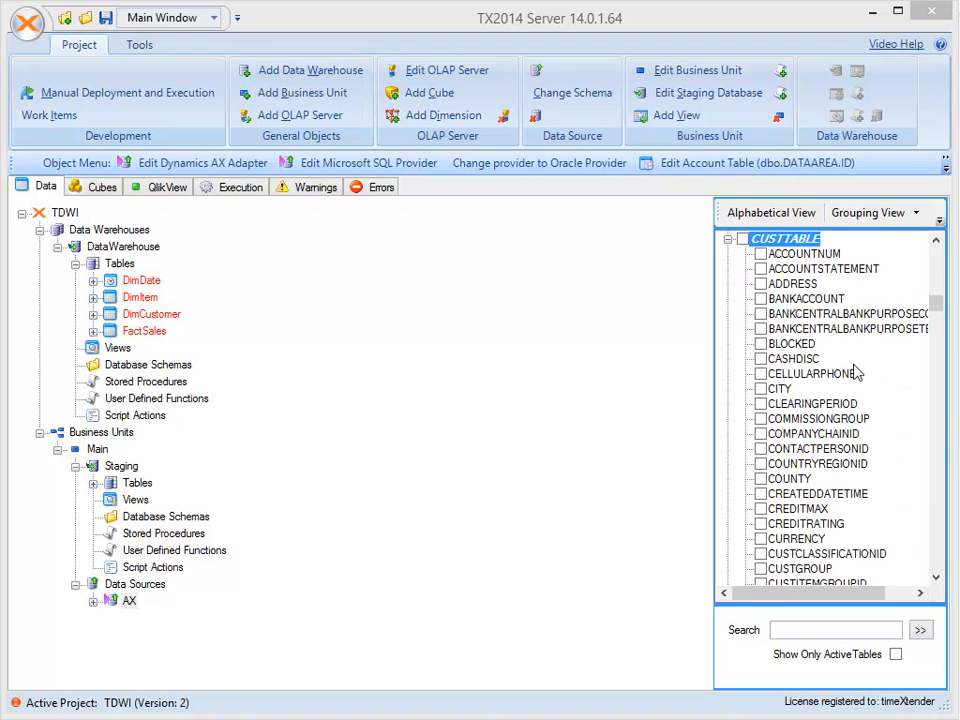
click(760, 254)
key(n)
key(Left)
key(c)
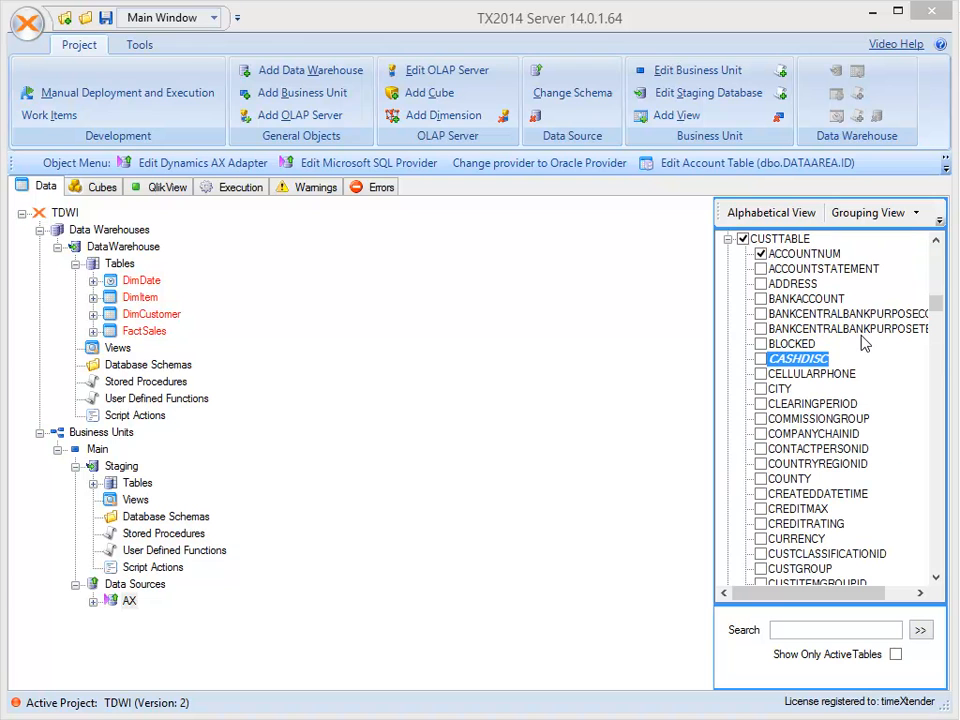
click(761, 463)
key(s)
key(Down)
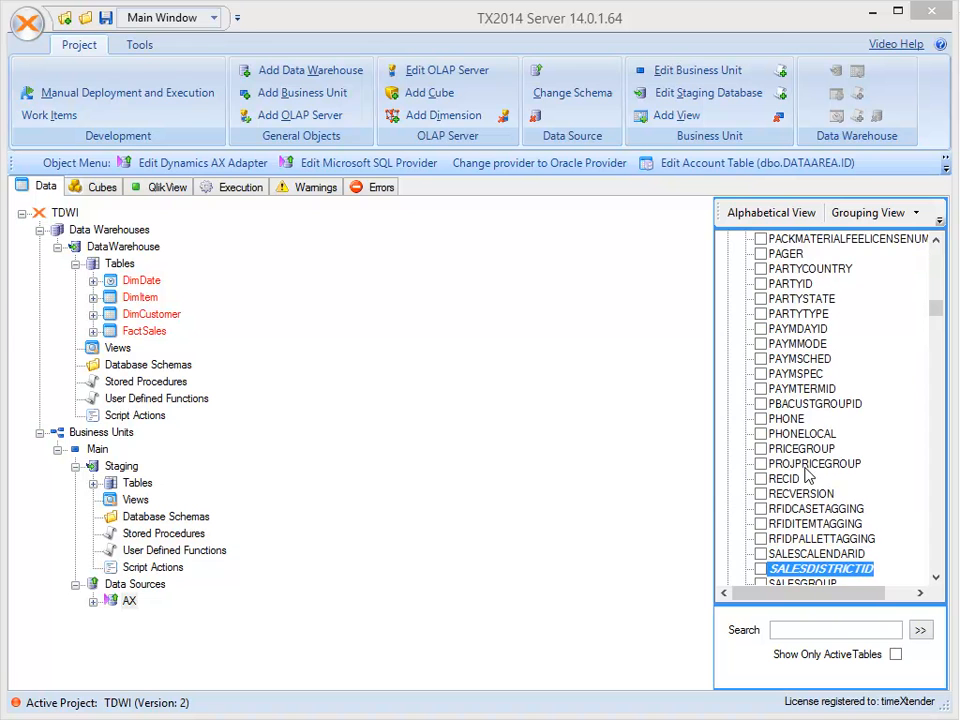
scroll(808, 478, down, 4)
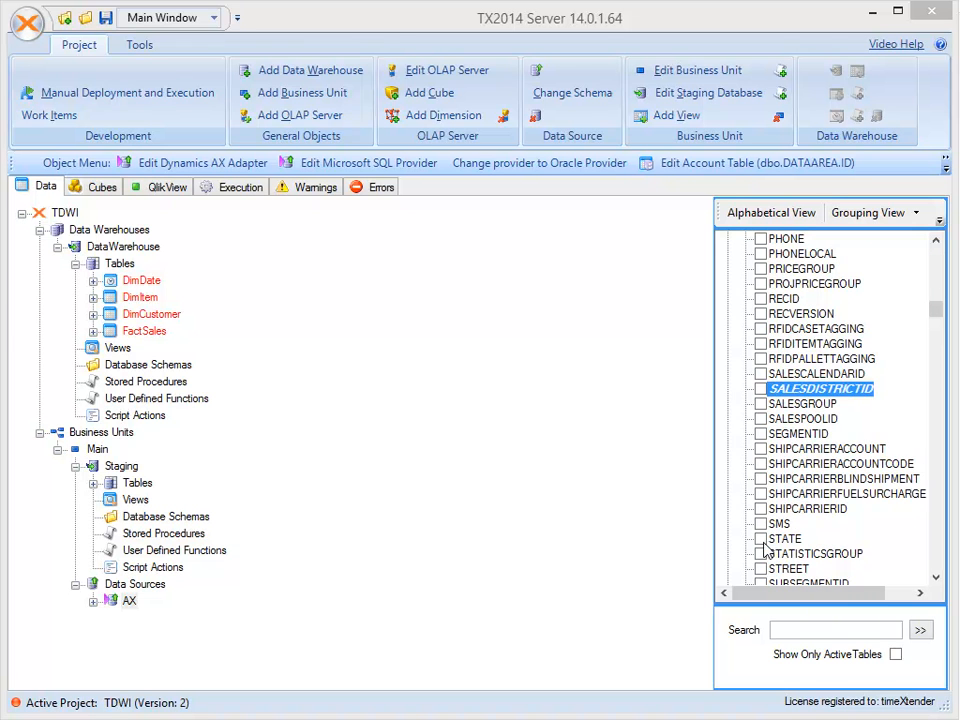
Search the source tables for "countryre" and include ADDRESSCOUNTRYREGION with its NAME and COUNTRYREGIONID fields
click(806, 630)
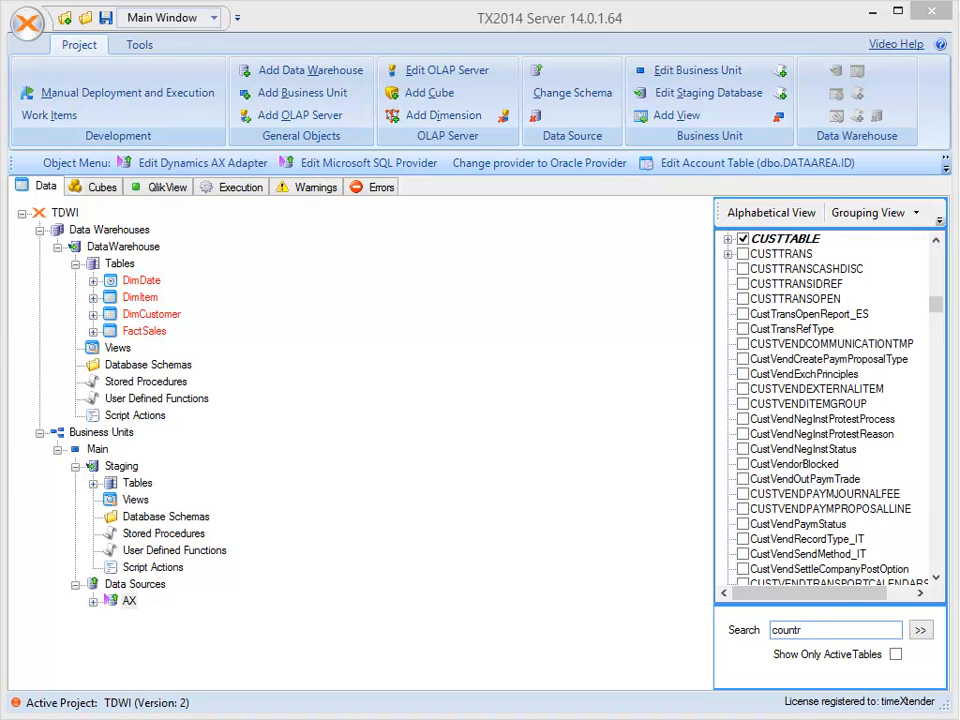
key(Tab)
key(Return)
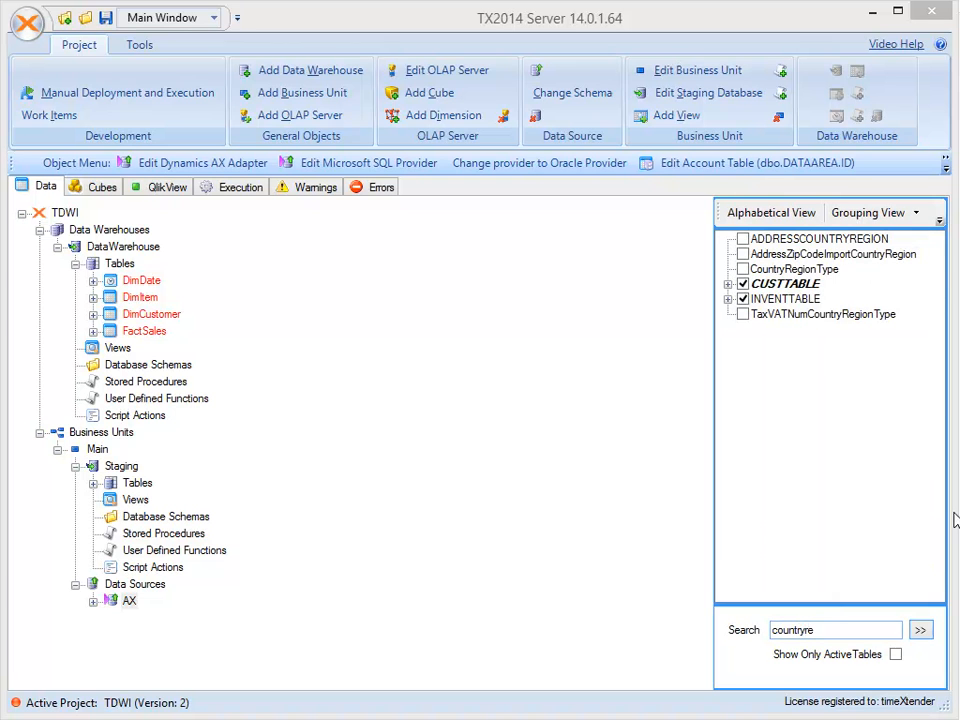
double_click(828, 239)
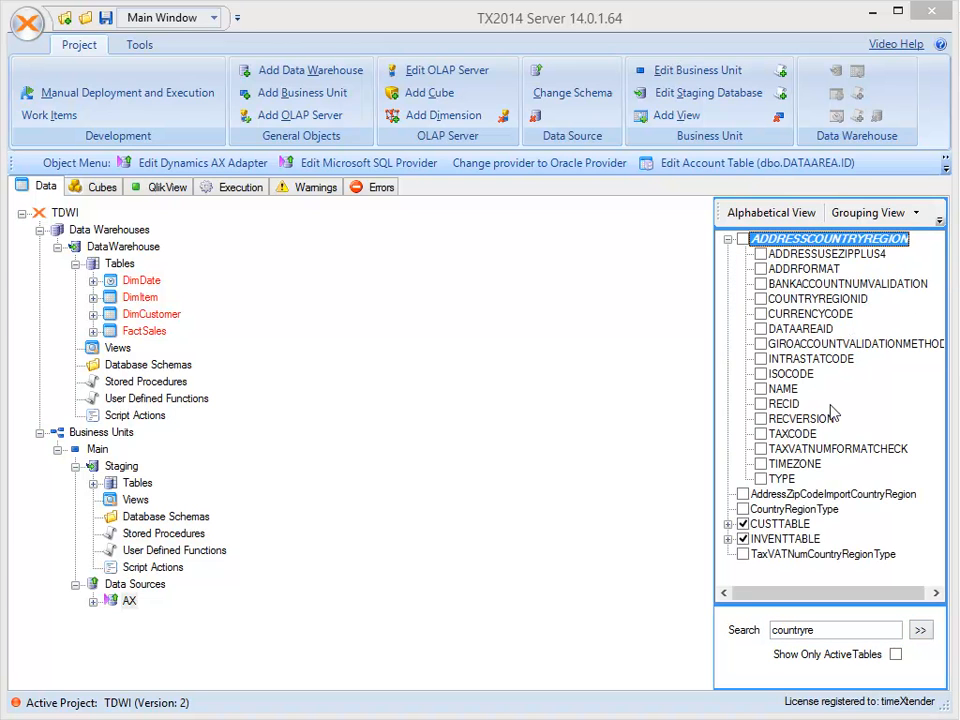
click(761, 389)
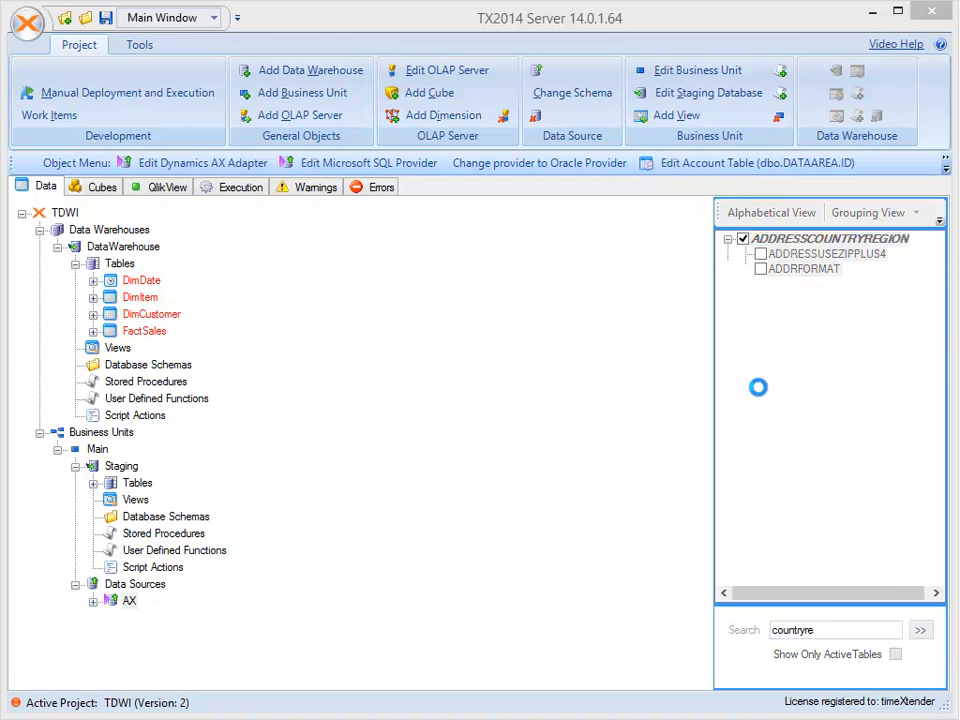
click(761, 329)
click(761, 299)
click(729, 240)
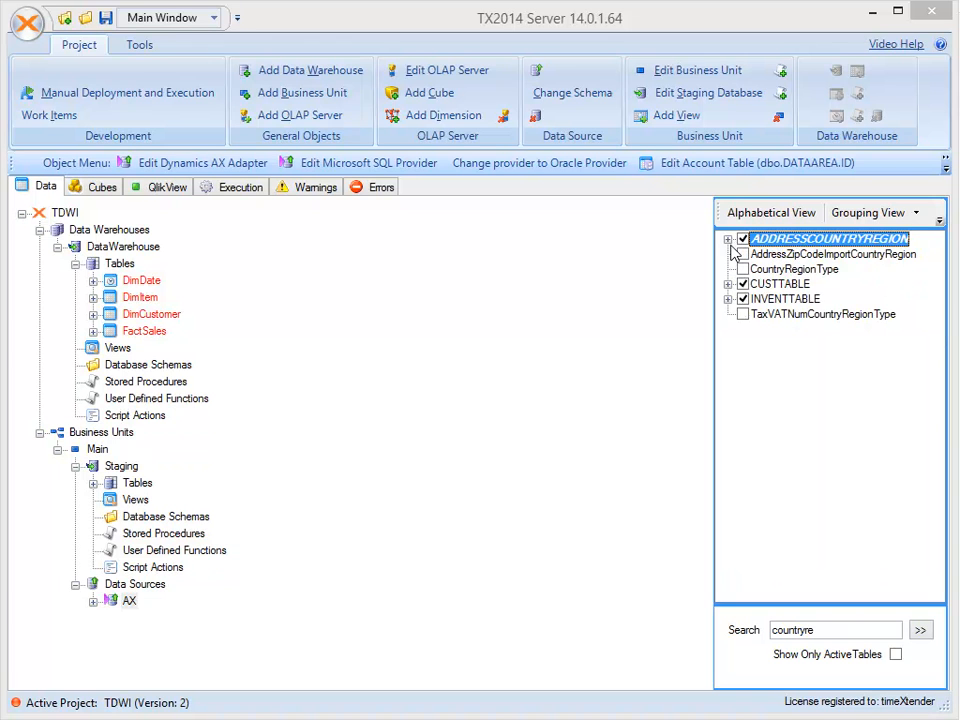
Return to the full alphabetical table list and include CUSTINVOICETRANS with its LINEAMOUNTMST and ITEMID fields
click(776, 218)
click(860, 284)
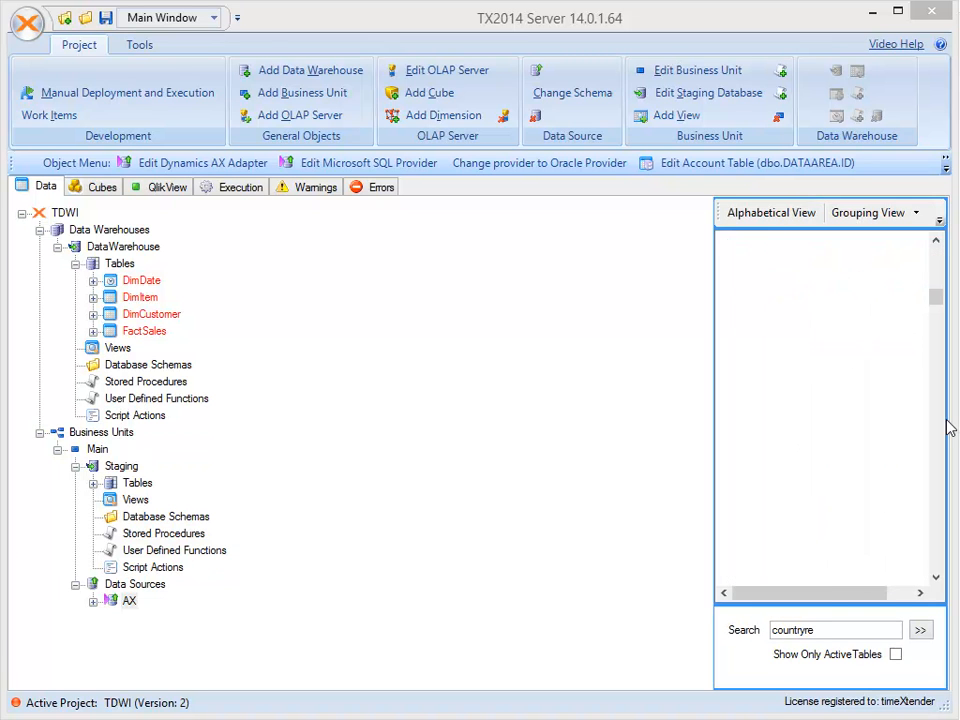
scroll(948, 430, down, 7)
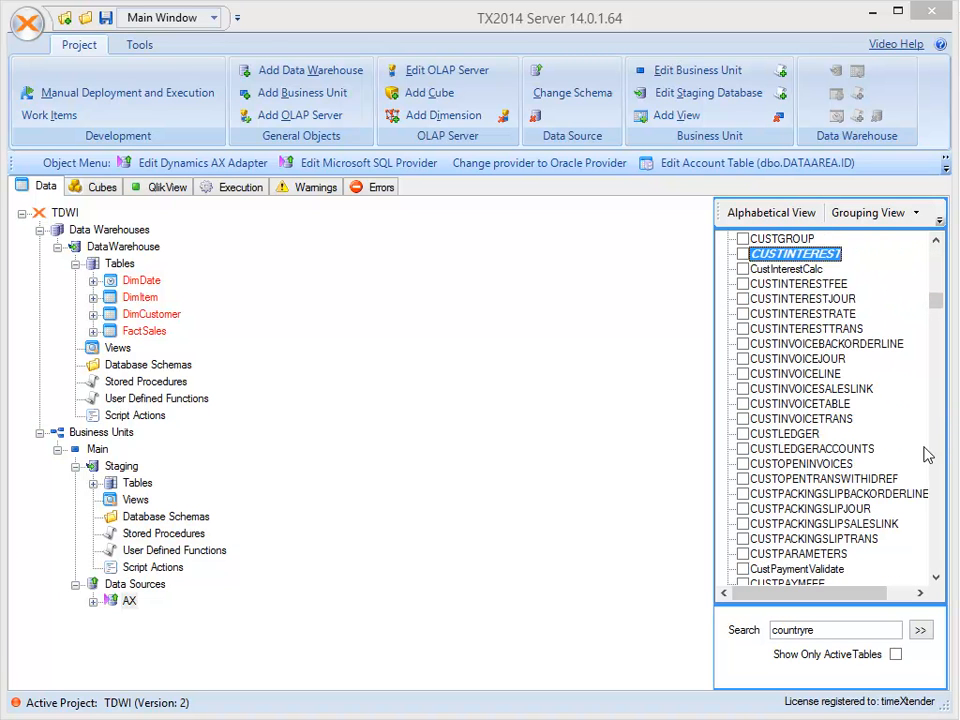
double_click(830, 420)
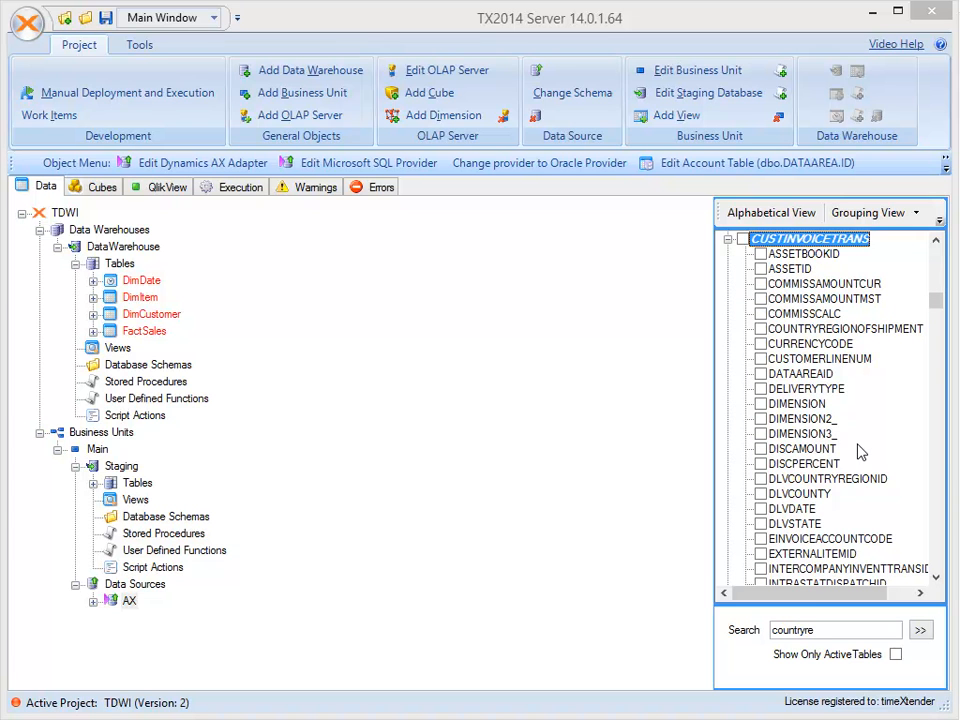
key(l)
scroll(808, 441, down, 5)
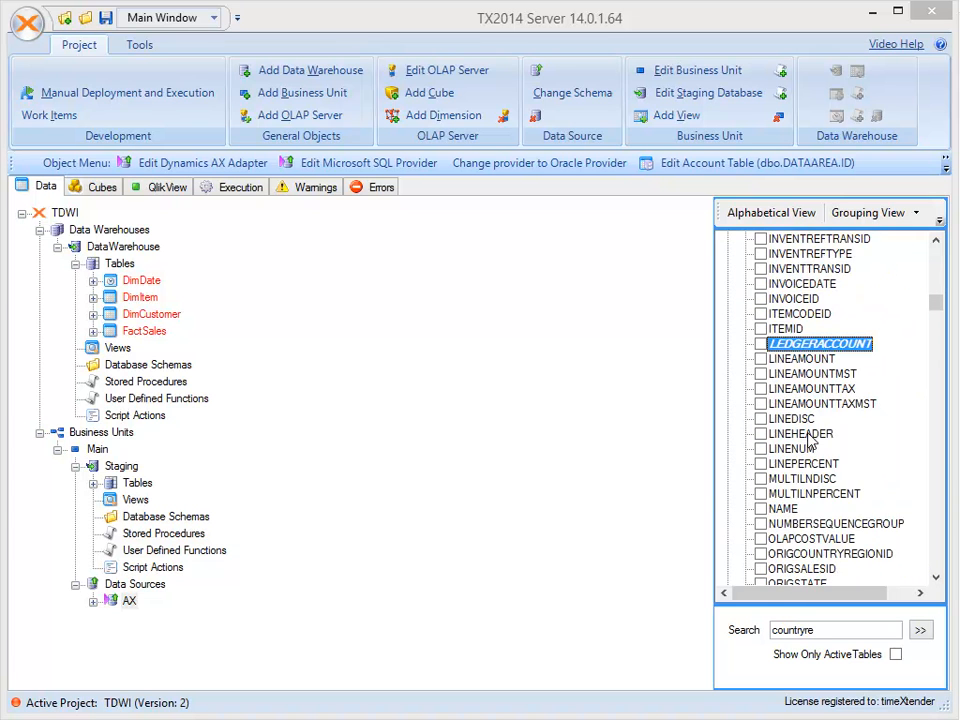
click(762, 374)
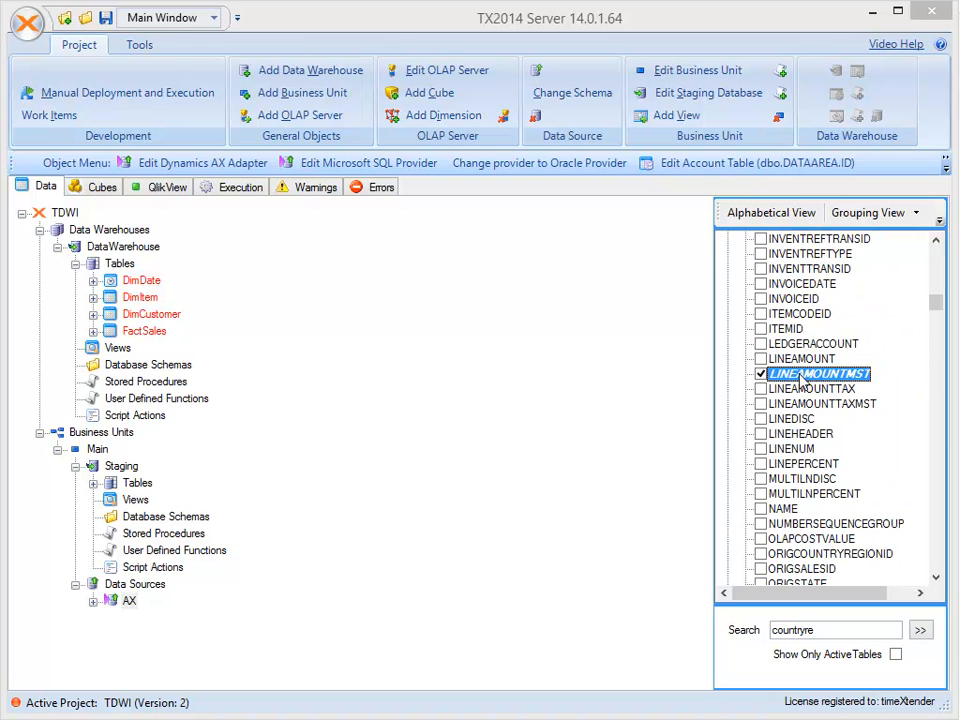
key(Up)
key(Up)
key(Up)
key(space)
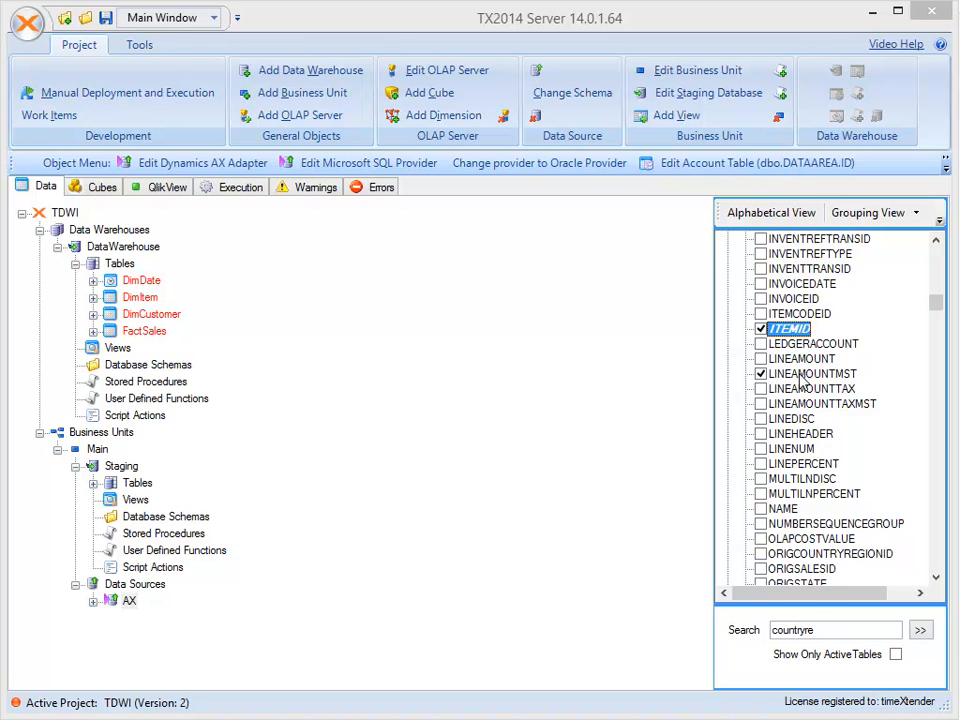
Include the INVOICEID and SALESID fields of CUSTINVOICETRANS and collapse the table's field list
key(Up)
key(Up)
key(space)
key(Up)
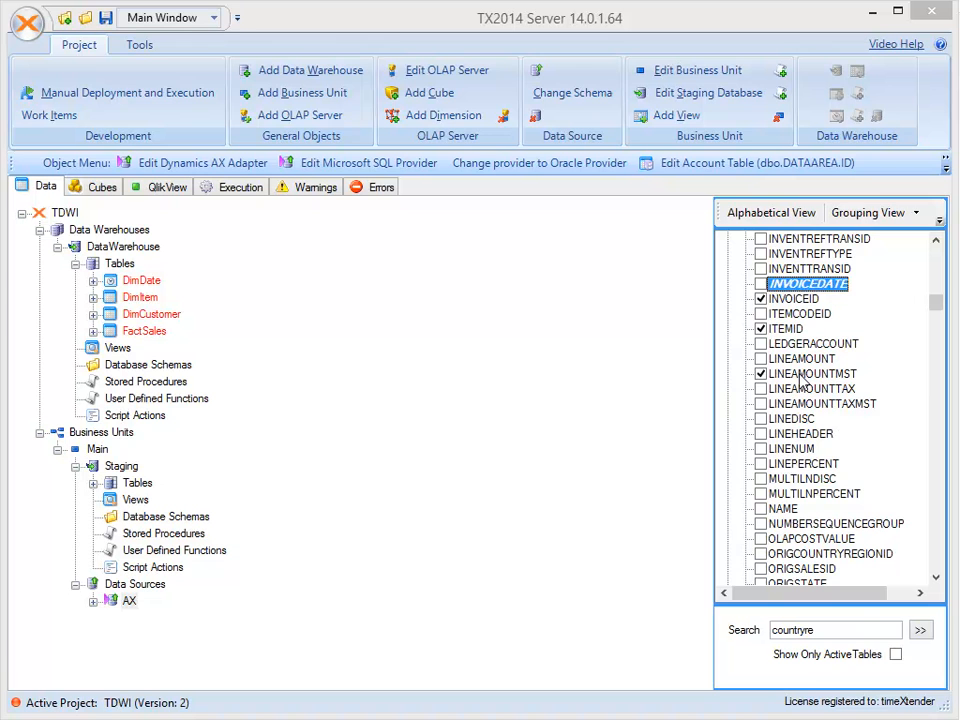
key(s)
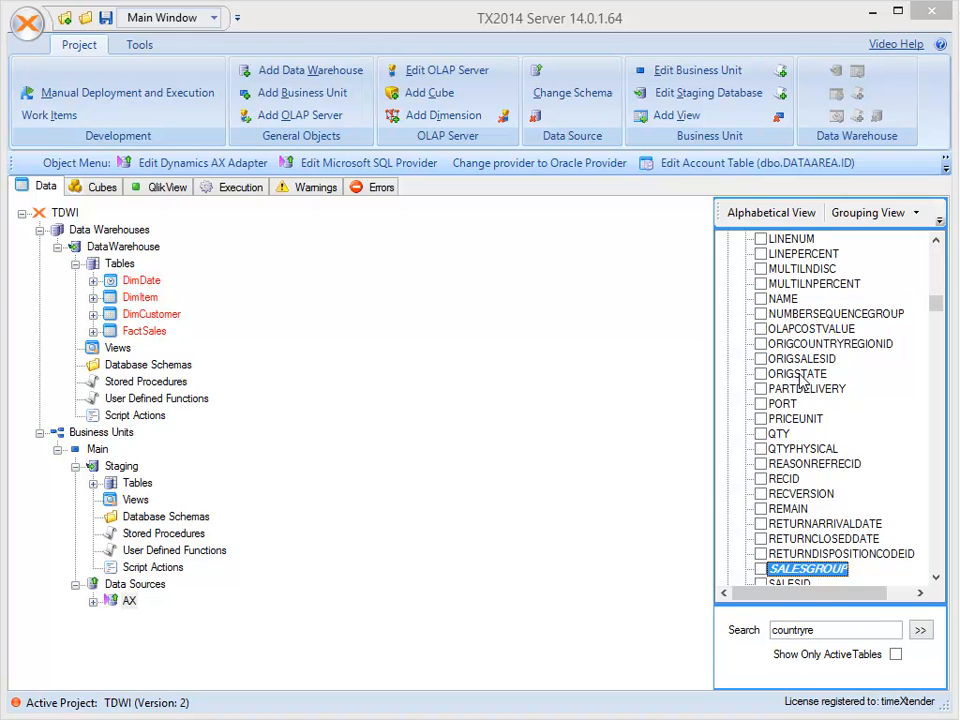
key(Down)
key(space)
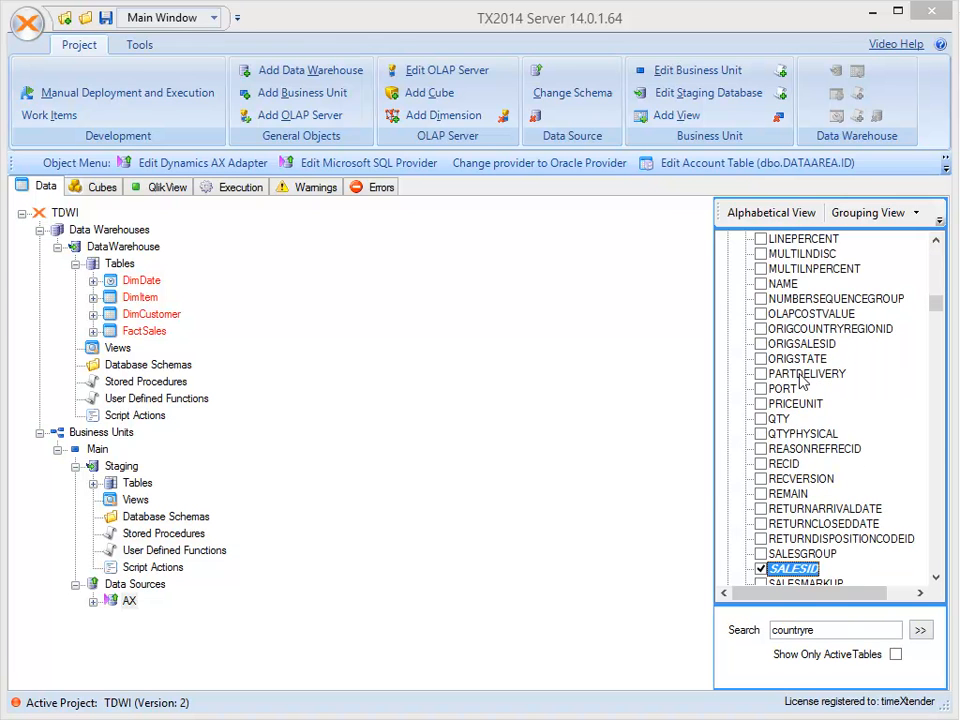
key(Left)
key(Left)
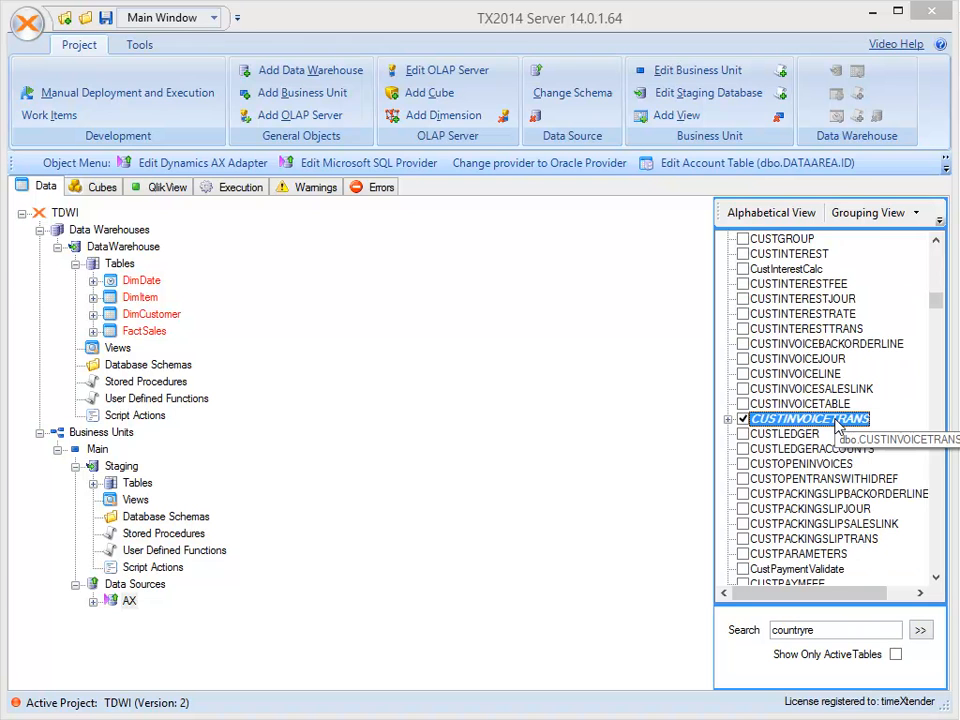
Include the AX source table CUSTINVOICEJOUR in staging, selecting fields including INVOICEID, INVOICEDATE and SALESID
double_click(836, 359)
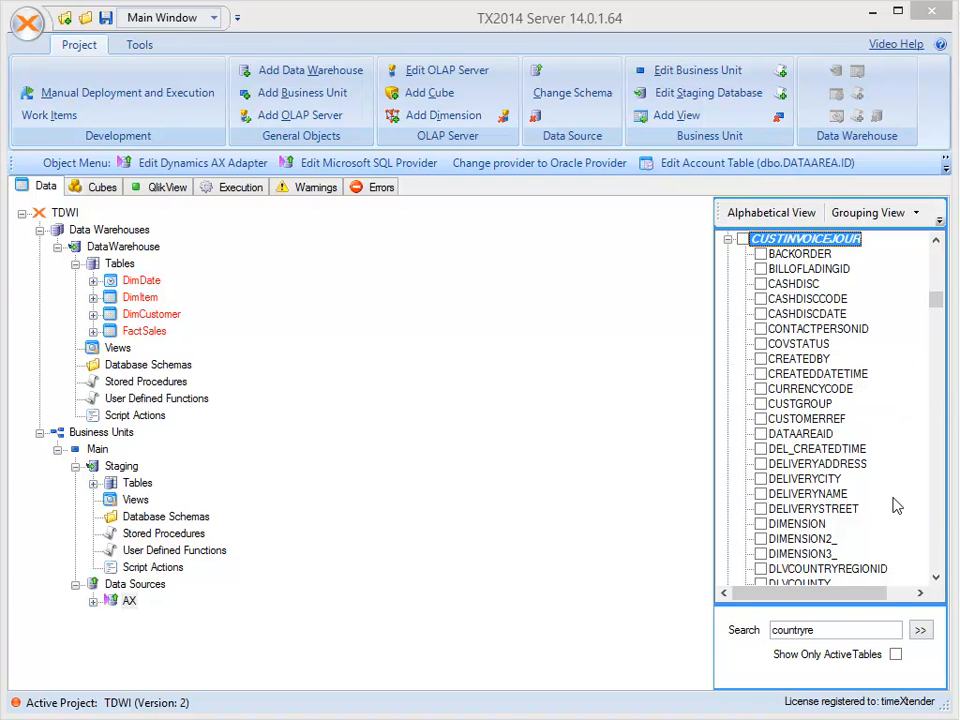
text(or)
key(space)
key(Left)
key(i)
scroll(789, 494, down, 6)
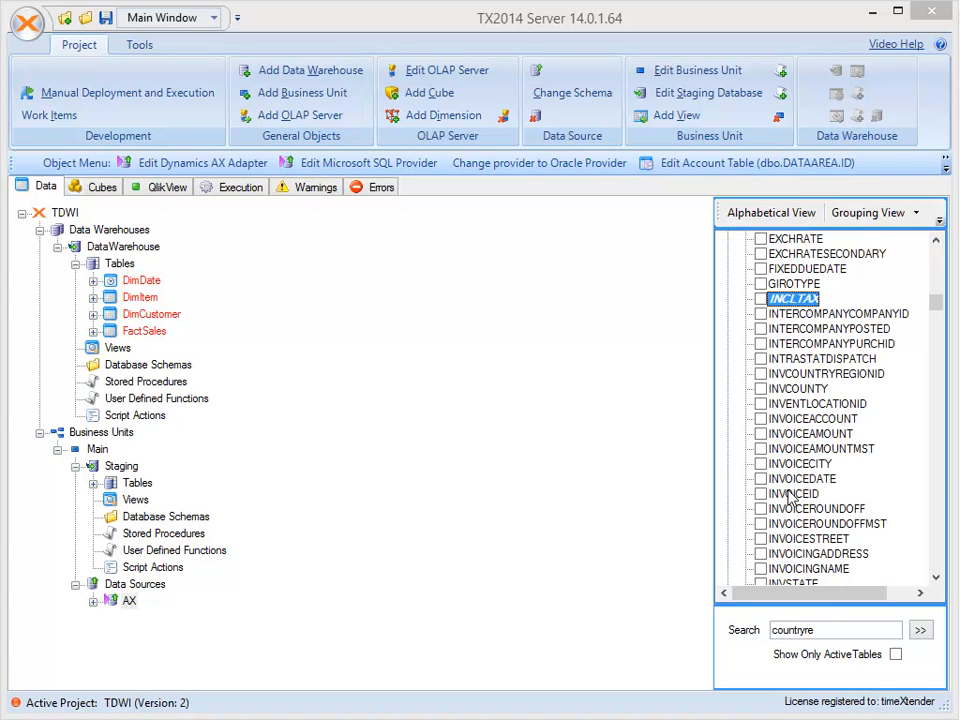
click(761, 494)
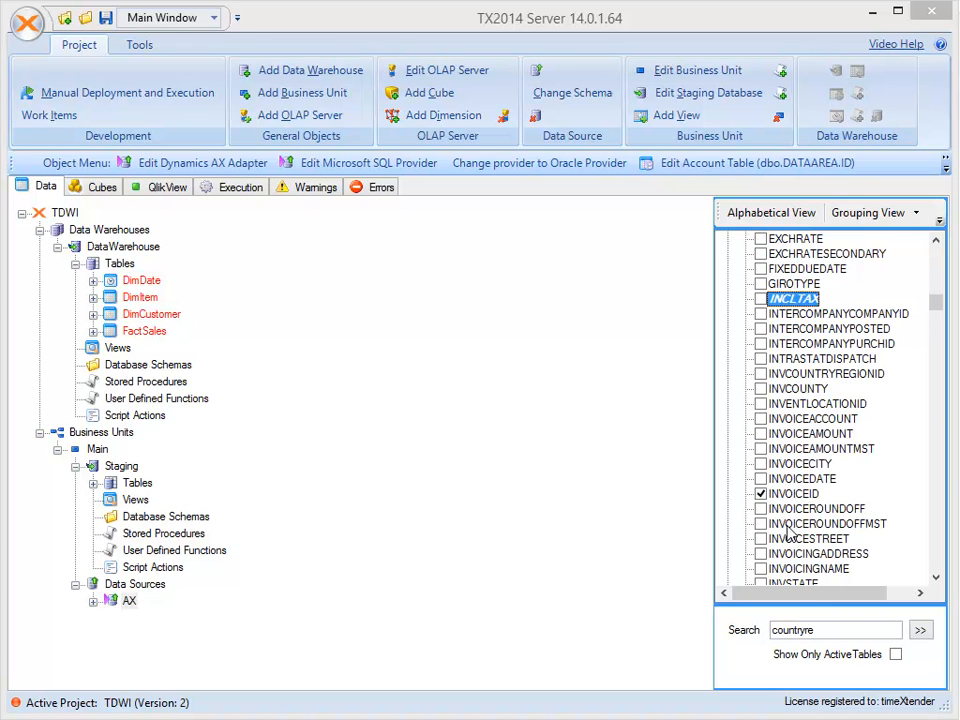
click(761, 479)
click(813, 455)
key(s)
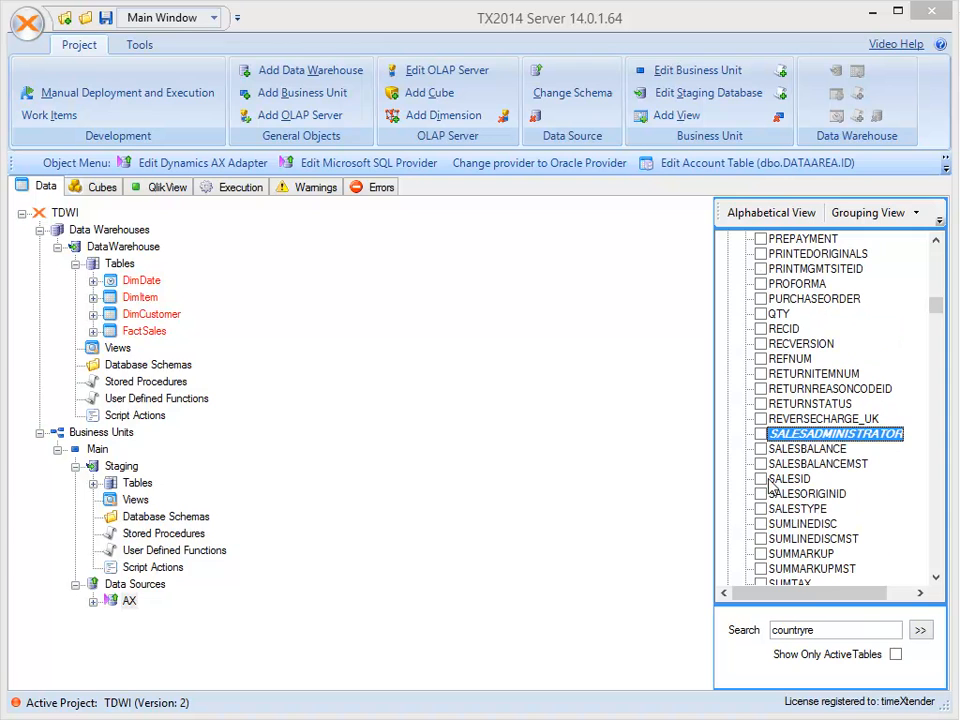
click(830, 494)
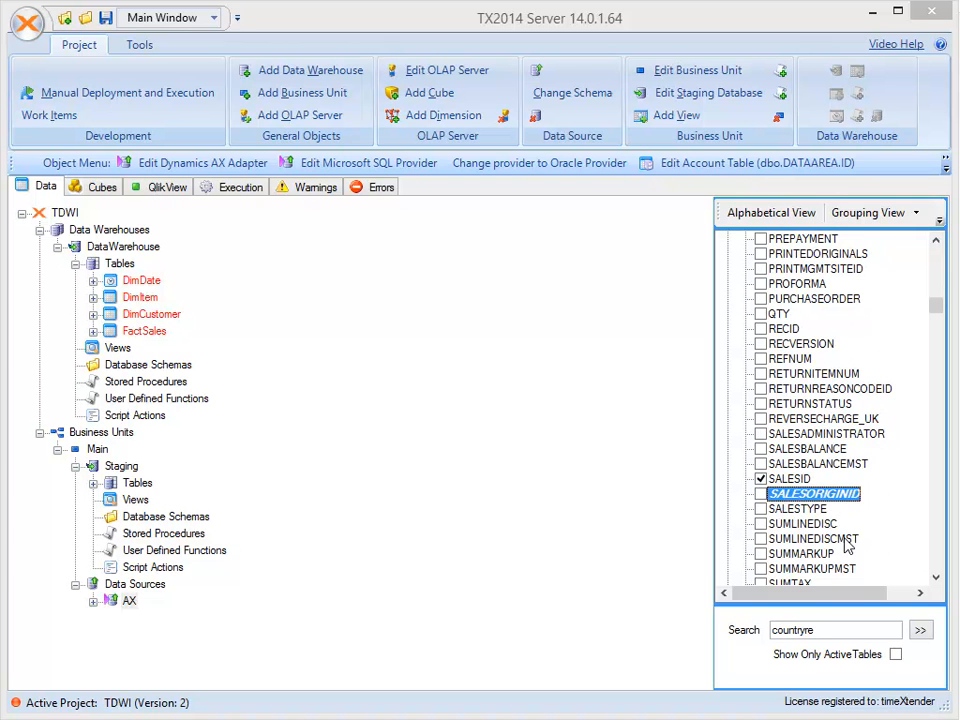
key(Left)
key(Left)
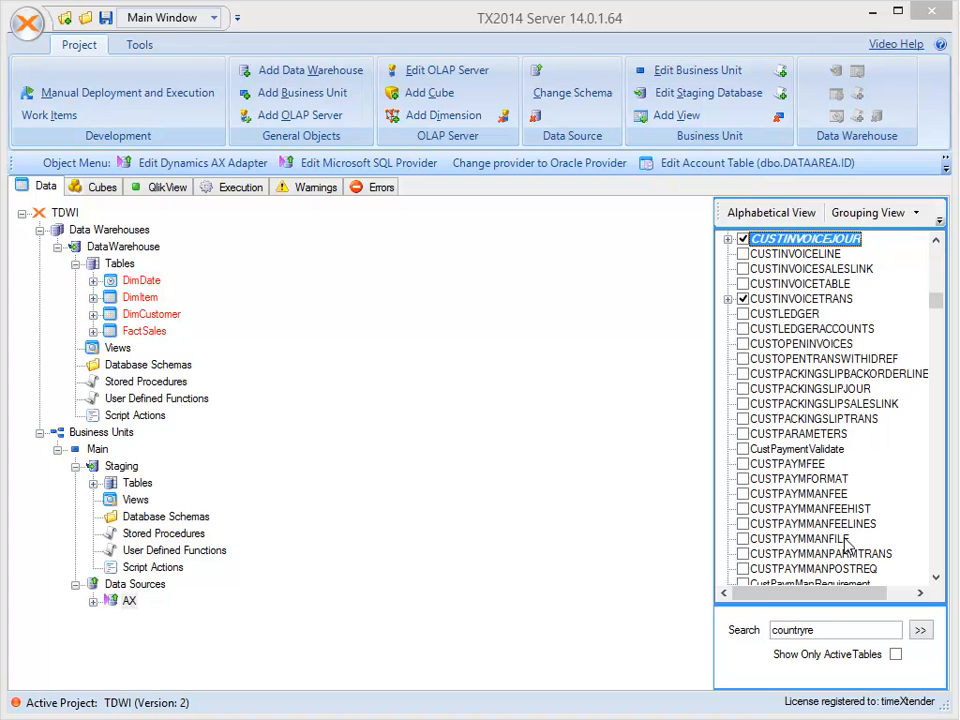
Create a relation in staging from COUNTRYREGIONID in AX_dbo_ADDRESSCOUNTRYREGION to COUNTRYREGIONID in AX_dbo_CUSTTABLE
click(100, 490)
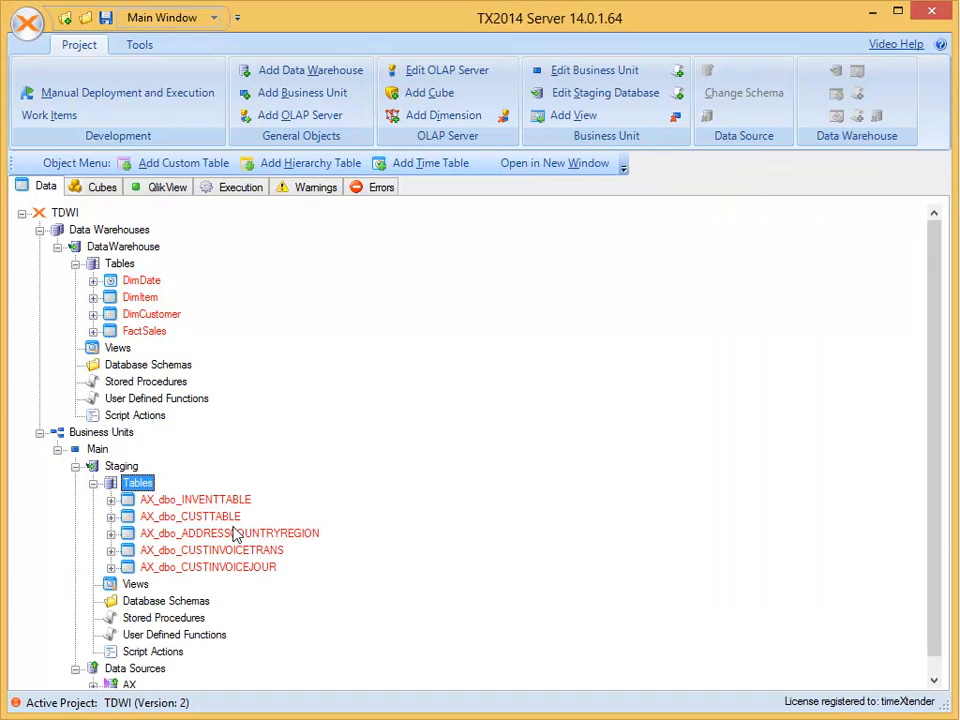
click(235, 533)
click(225, 600)
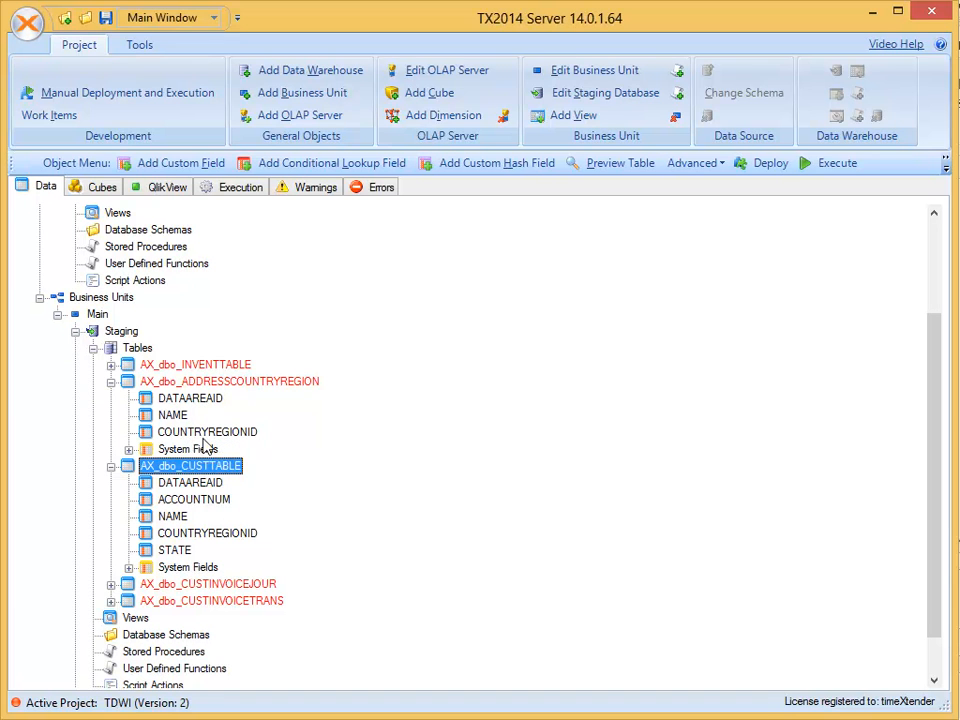
drag(202, 437, 242, 534)
click(413, 442)
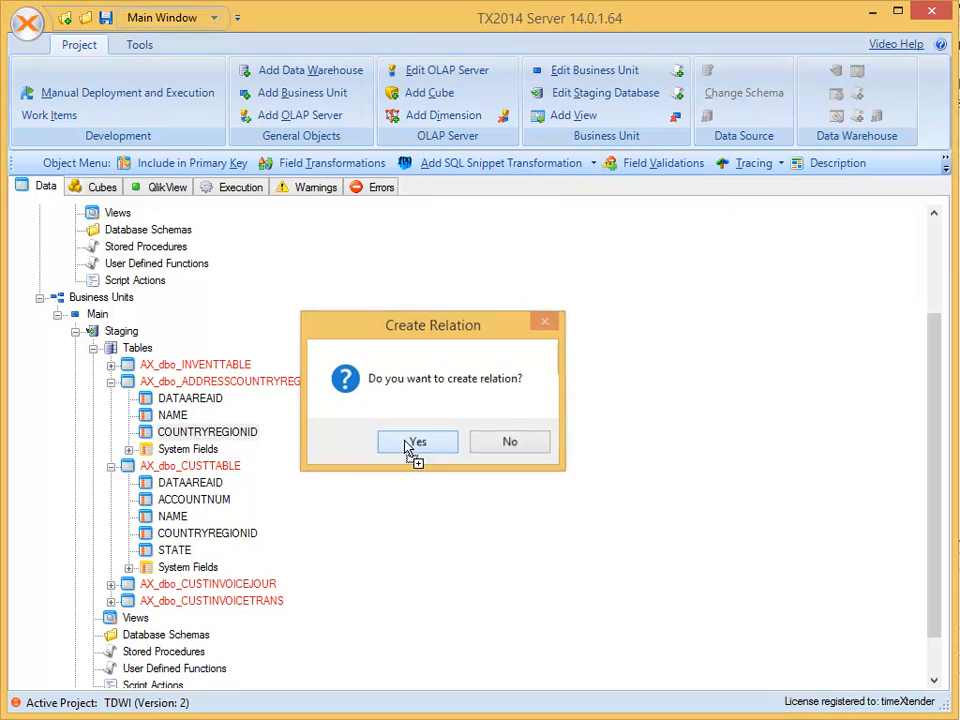
Add NAME from AX_dbo_ADDRESSCOUNTRYREGION as a lookup field on AX_dbo_CUSTTABLE, using all relations as joins, and rename it CountryName
drag(174, 415, 221, 467)
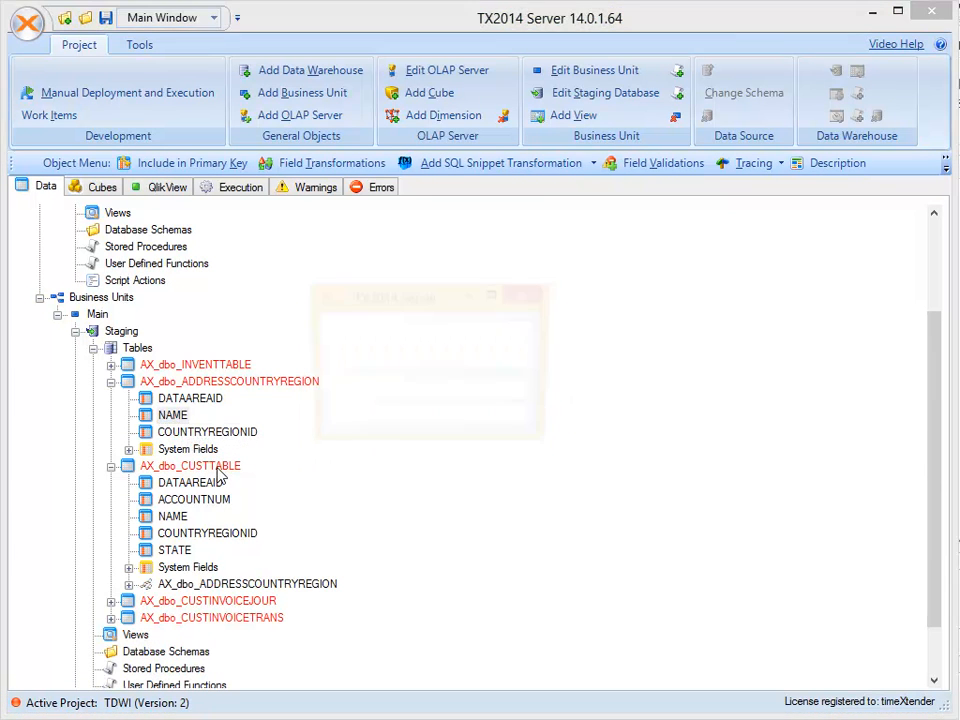
click(430, 394)
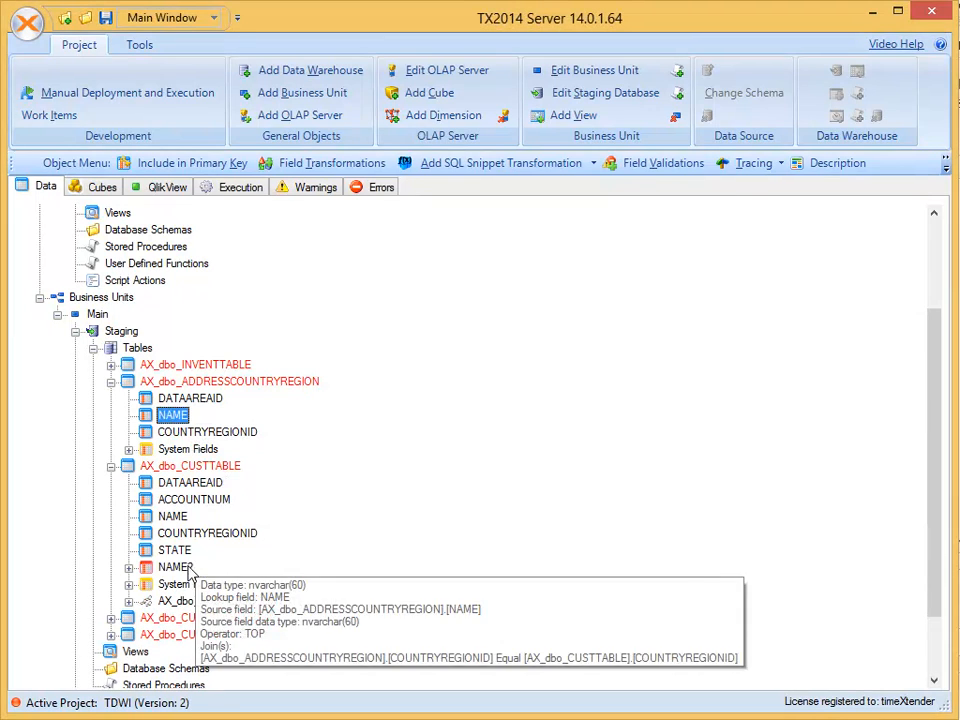
text(Cou)
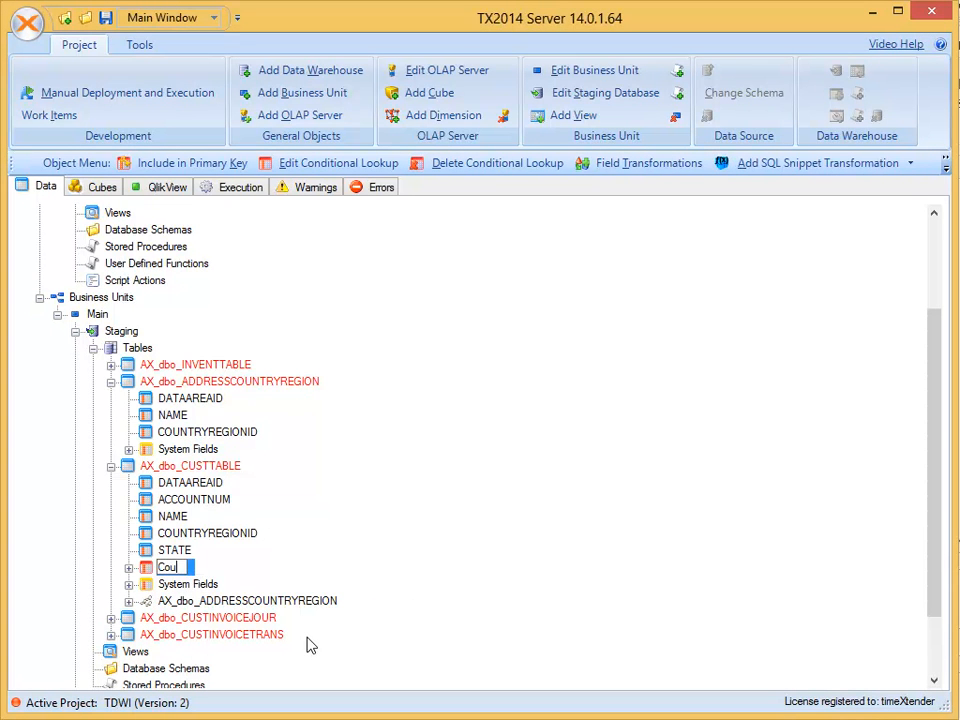
text(ntryName)
key(Return)
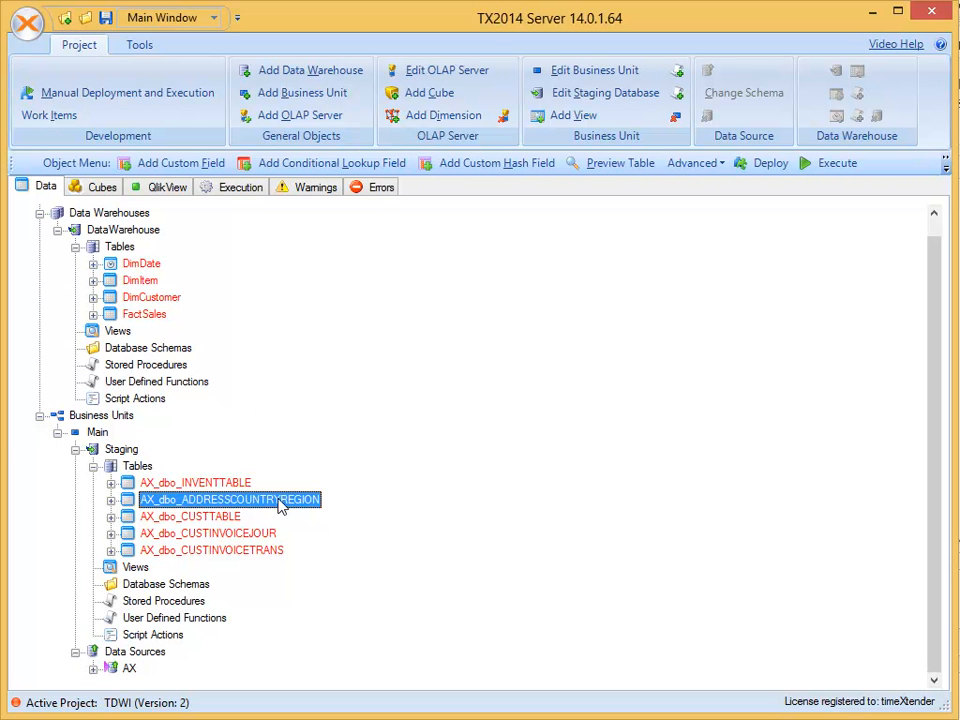
Relate AX_dbo_CUSTINVOICEJOUR to AX_dbo_CUSTINVOICETRANS on the DATAAREAID, INVOICEID, INVOICEDATE and SALESID fields
double_click(240, 550)
double_click(230, 533)
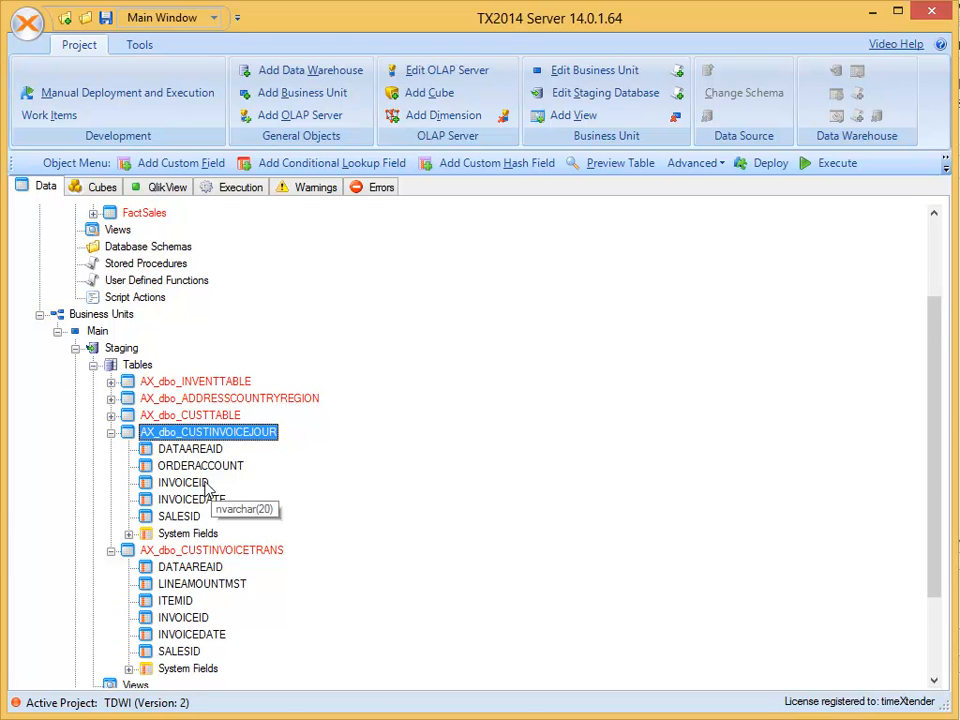
drag(190, 449, 191, 566)
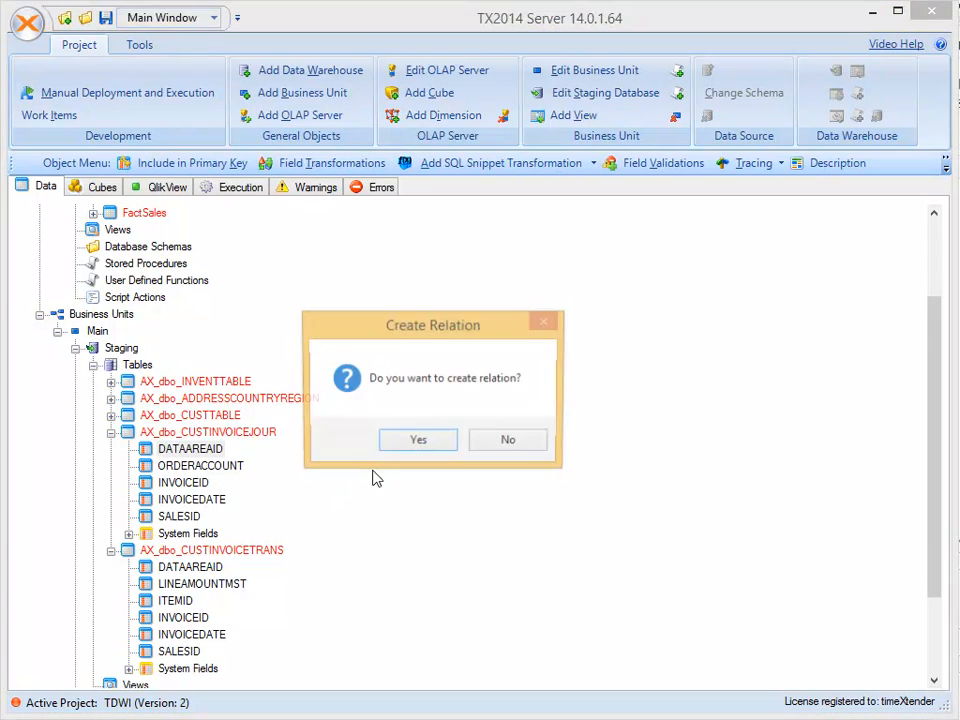
click(434, 445)
drag(185, 482, 185, 620)
click(414, 439)
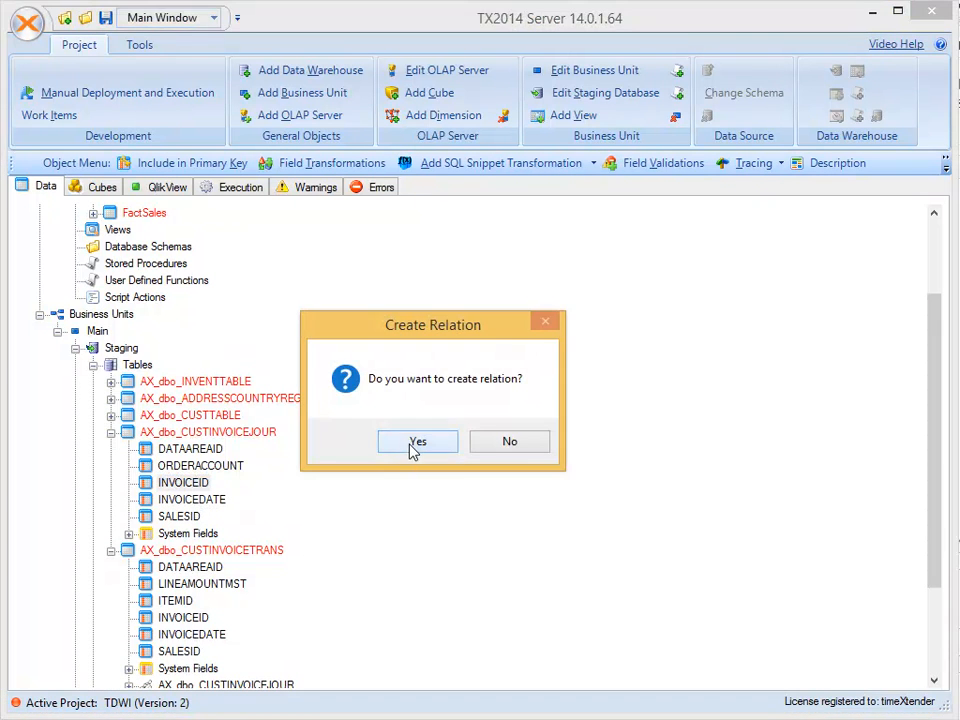
drag(220, 503, 199, 638)
click(414, 441)
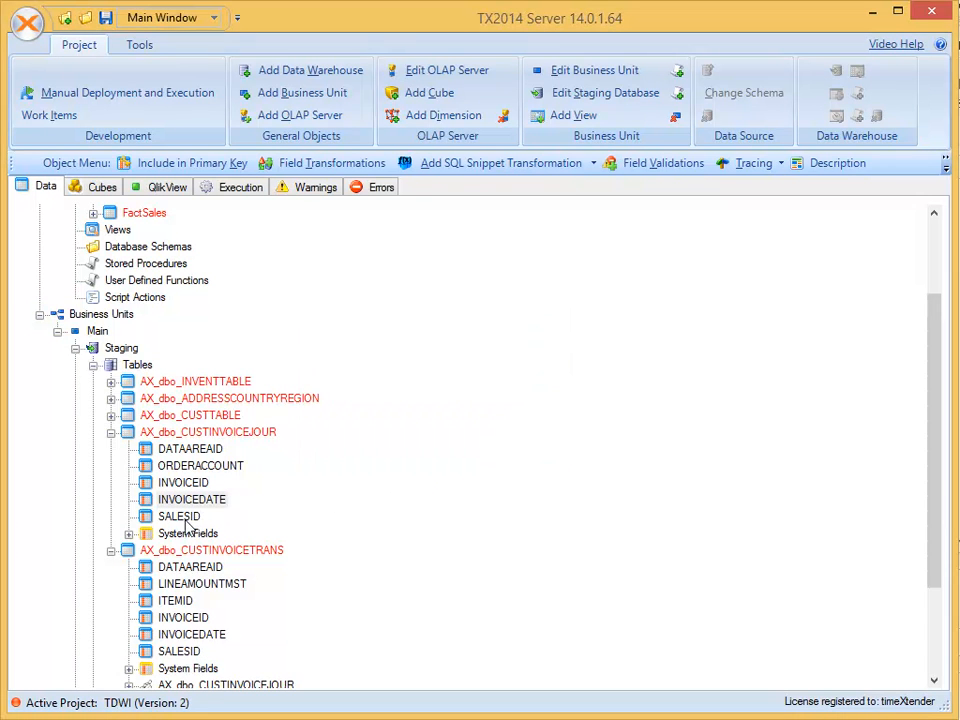
drag(186, 516, 186, 657)
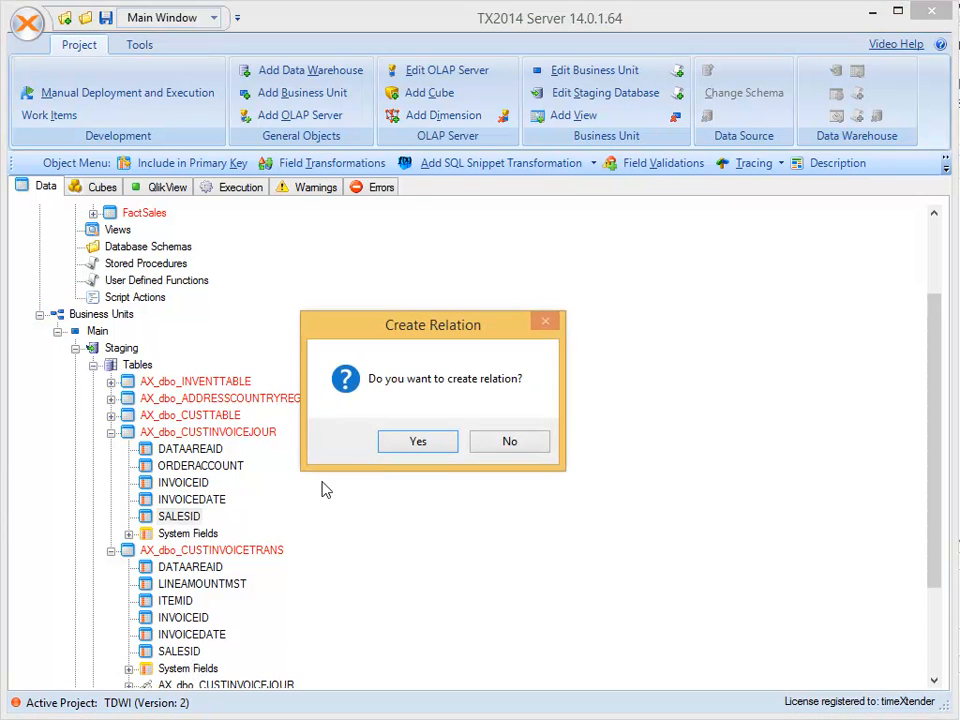
click(414, 441)
Add ORDERACCOUNT from AX_dbo_CUSTINVOICEJOUR as a lookup field on AX_dbo_CUSTINVOICETRANS, using all relations as joins, and collapse the source table
drag(200, 466, 232, 556)
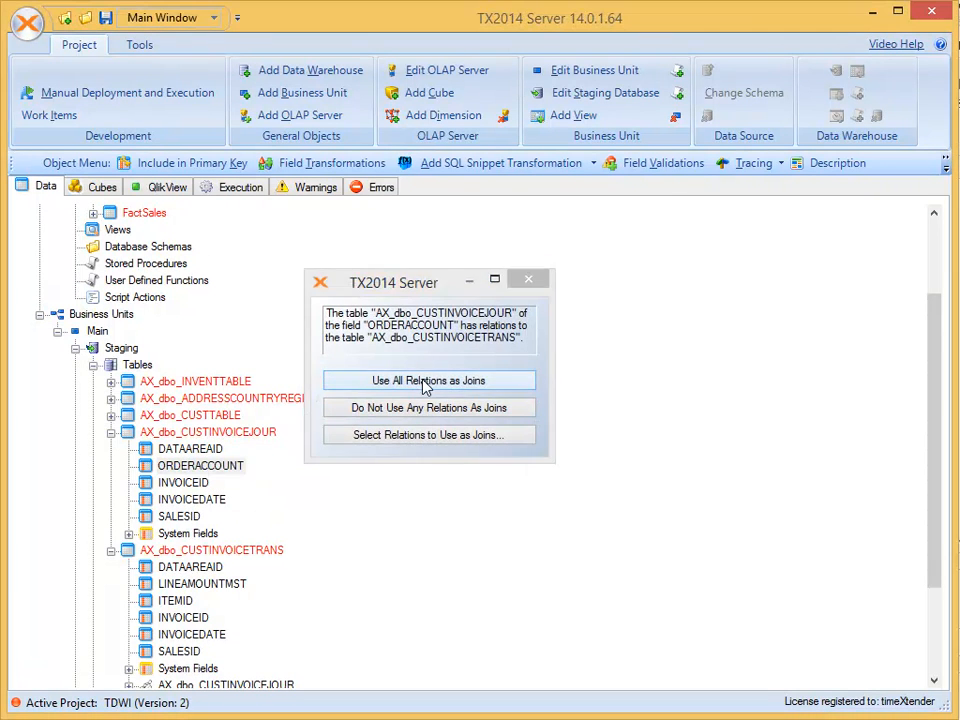
click(424, 379)
scroll(214, 541, down, 1)
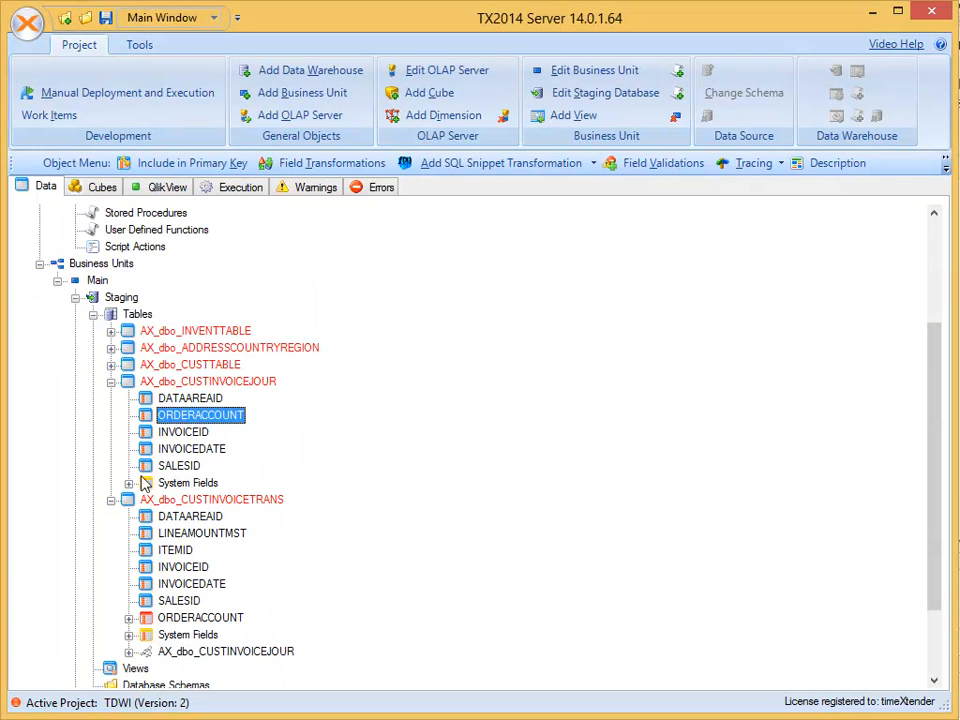
click(111, 382)
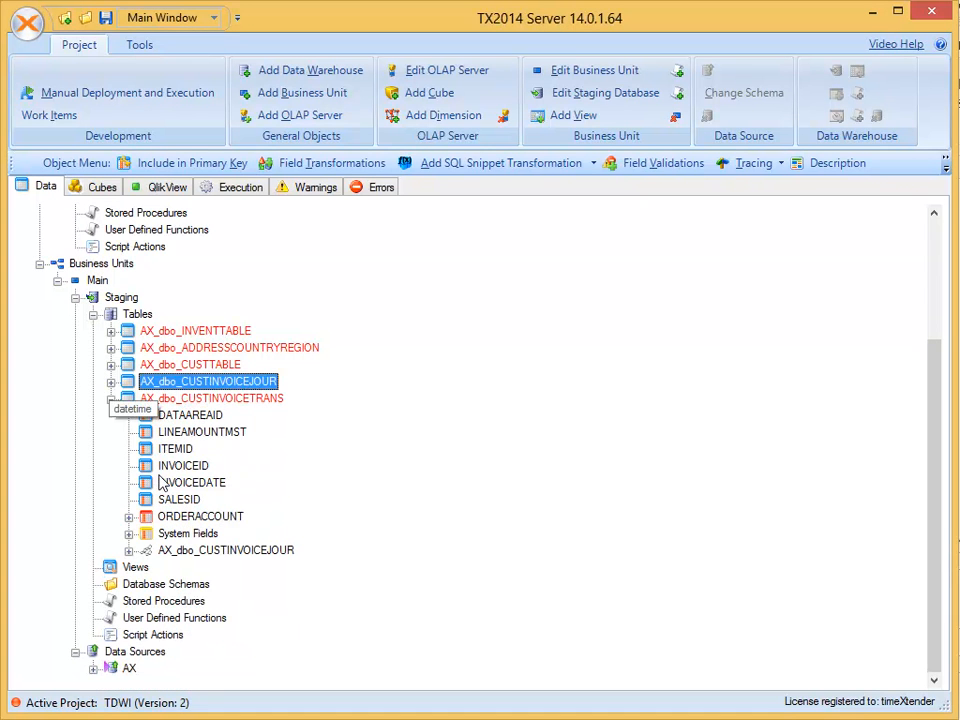
Relate AX_dbo_CUSTTABLE to AX_dbo_CUSTINVOICETRANS, matching DATAAREAID to DATAAREAID and ACCOUNTNUM to ORDERACCOUNT
click(111, 364)
scroll(201, 498, down, 1)
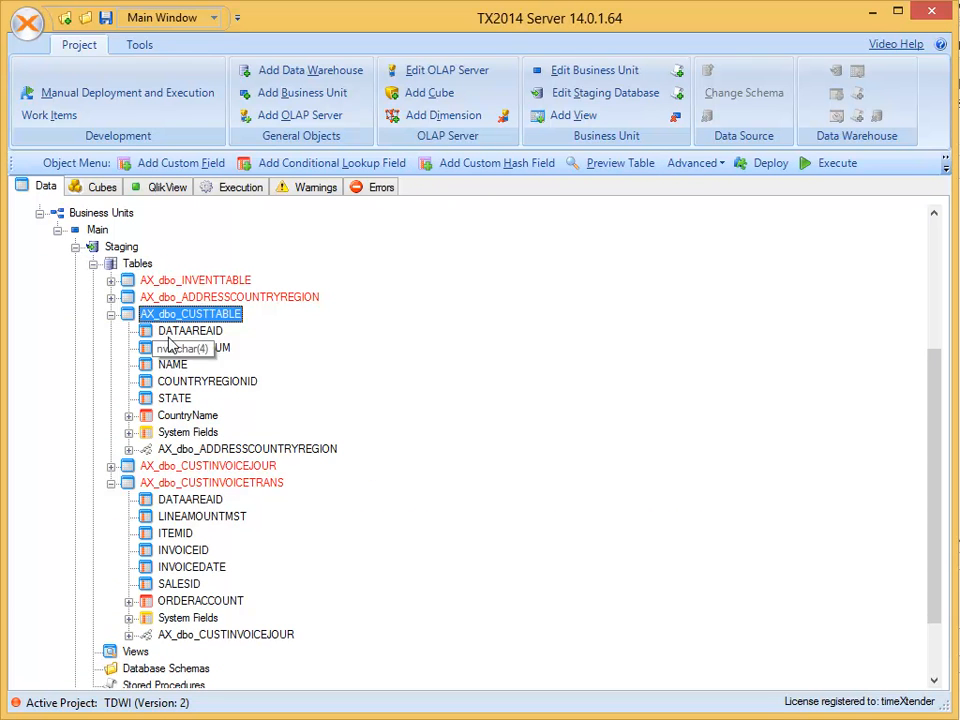
drag(185, 338, 193, 500)
click(418, 440)
drag(220, 350, 253, 508)
drag(182, 594, 185, 601)
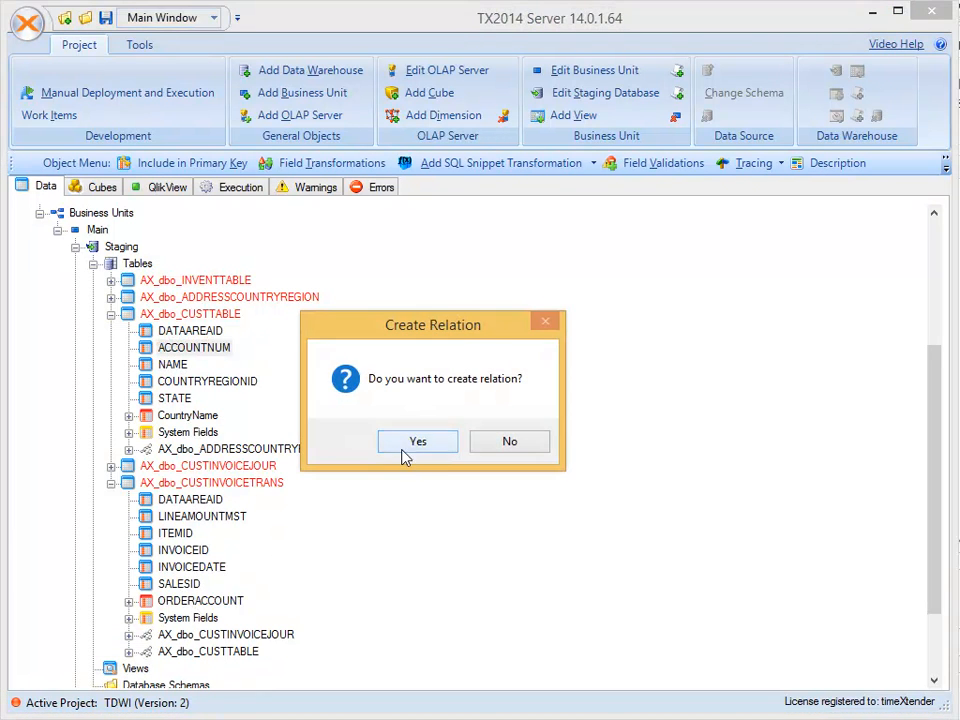
click(412, 443)
Add DW_Id from AX_dbo_CUSTTABLE as a lookup field on AX_dbo_CUSTINVOICETRANS, using all relations as joins, and rename it SK_Customer
mouse_move(183, 420)
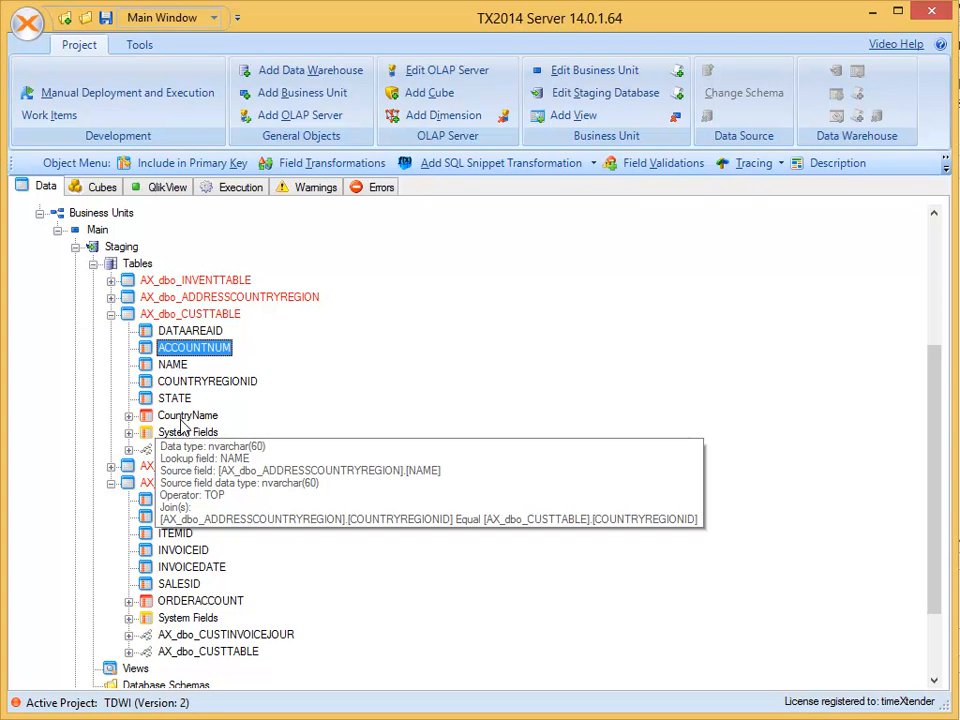
click(128, 433)
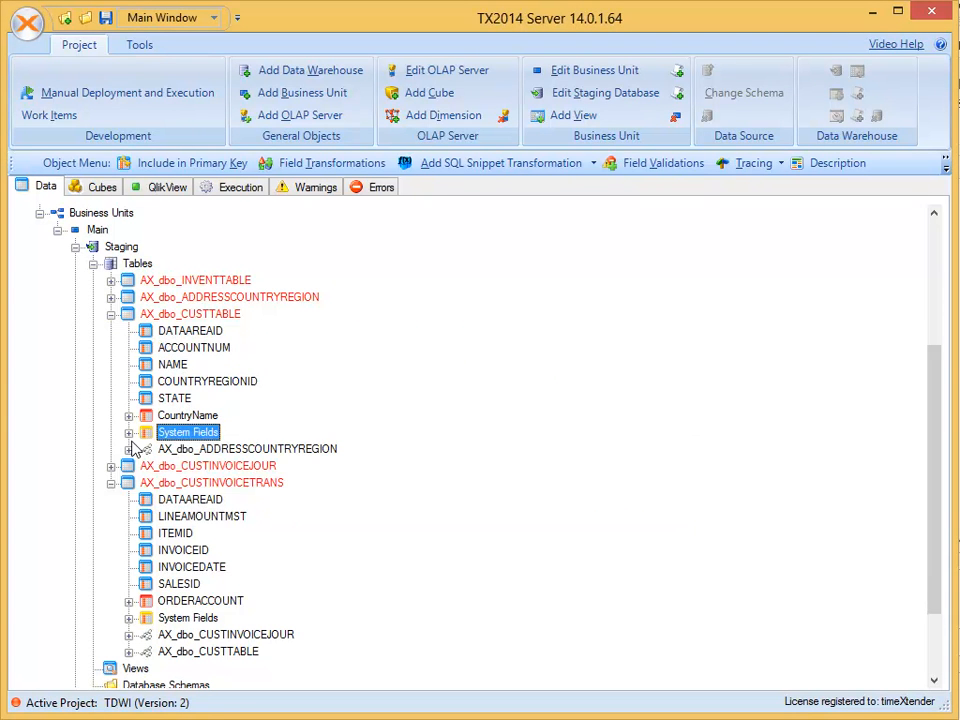
click(175, 450)
drag(200, 560, 203, 552)
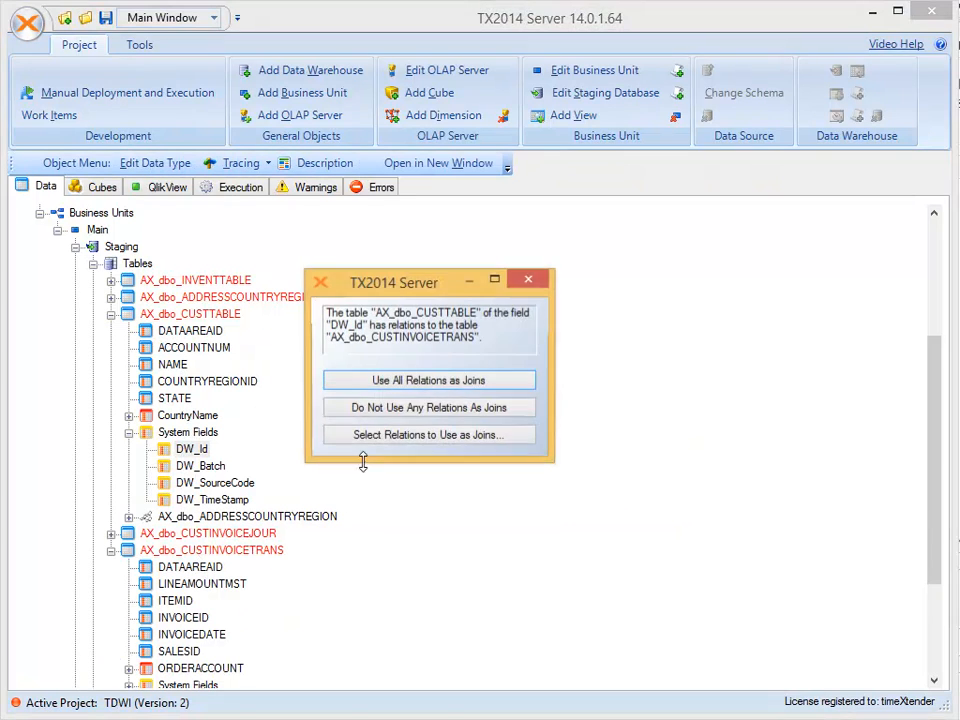
click(413, 387)
click(128, 433)
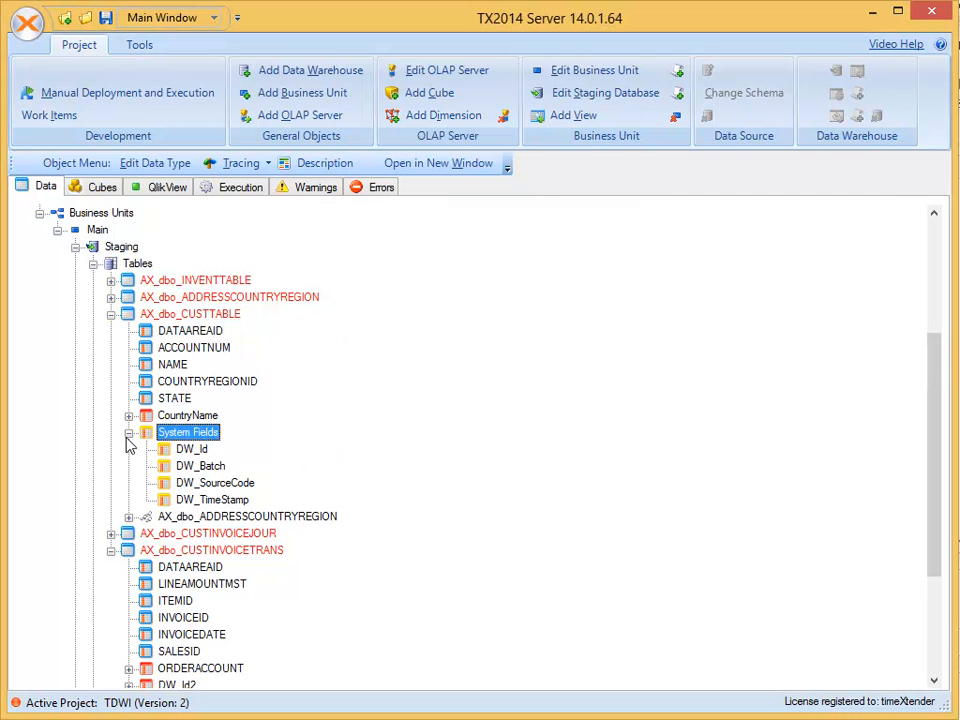
click(180, 618)
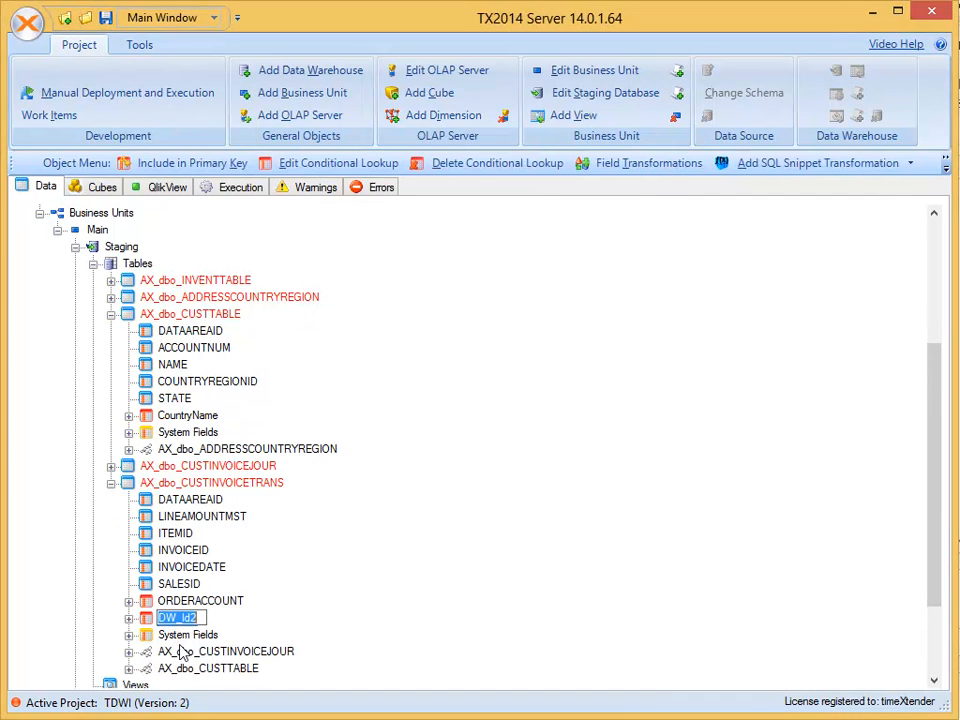
text(SK_Customer)
key(Return)
click(111, 314)
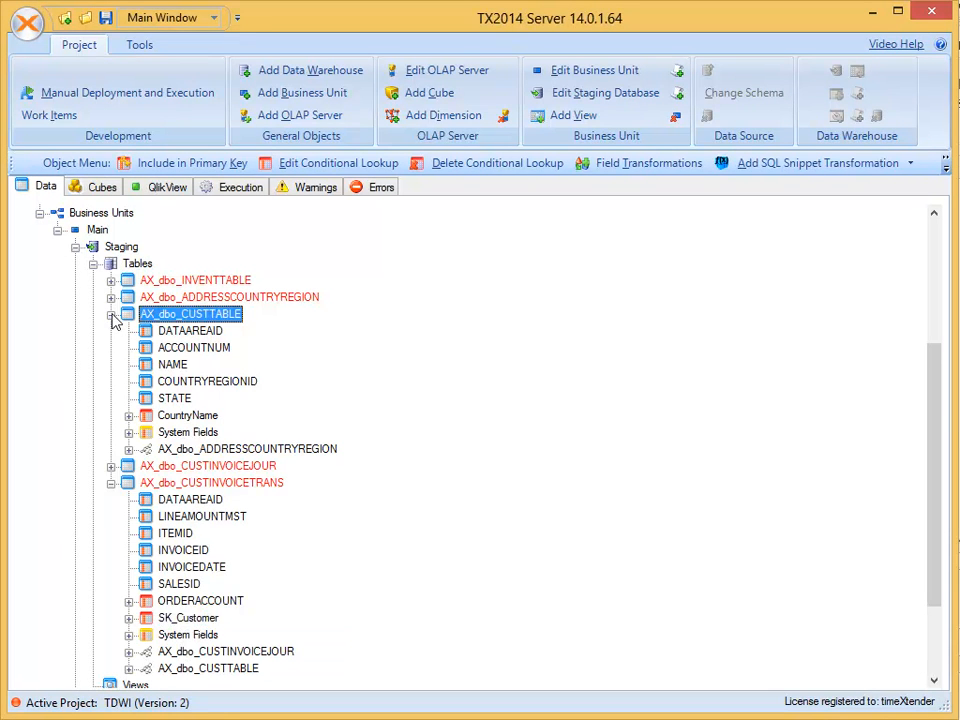
Relate AX_dbo_INVENTTABLE to AX_dbo_CUSTINVOICETRANS on the DATAAREAID and ITEMID fields
click(111, 298)
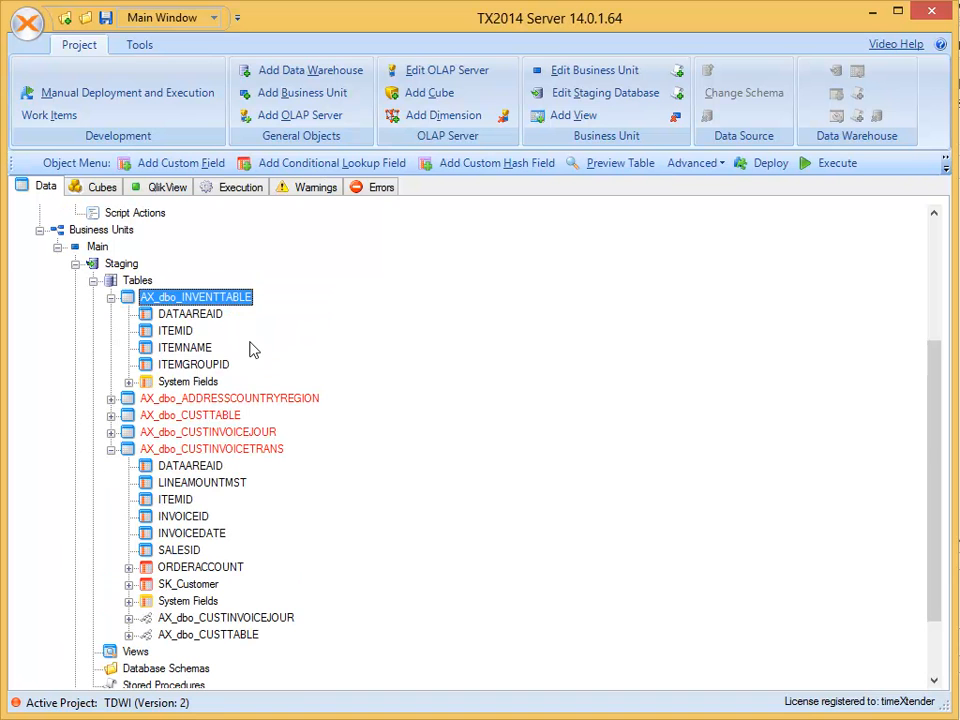
click(170, 314)
drag(193, 475, 192, 472)
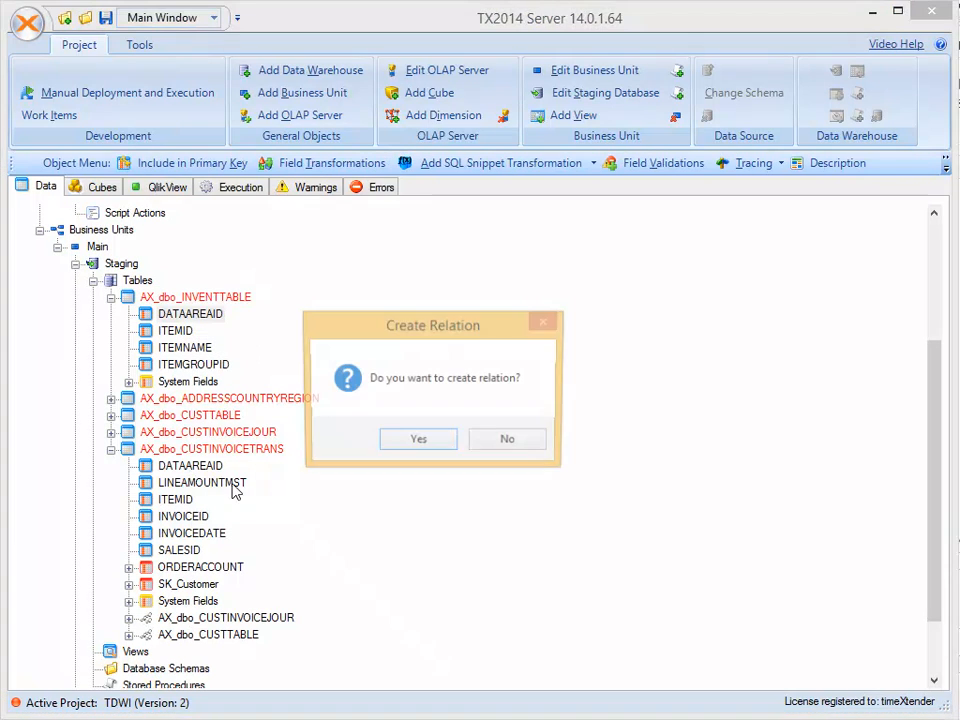
click(437, 450)
drag(187, 333, 186, 505)
click(418, 443)
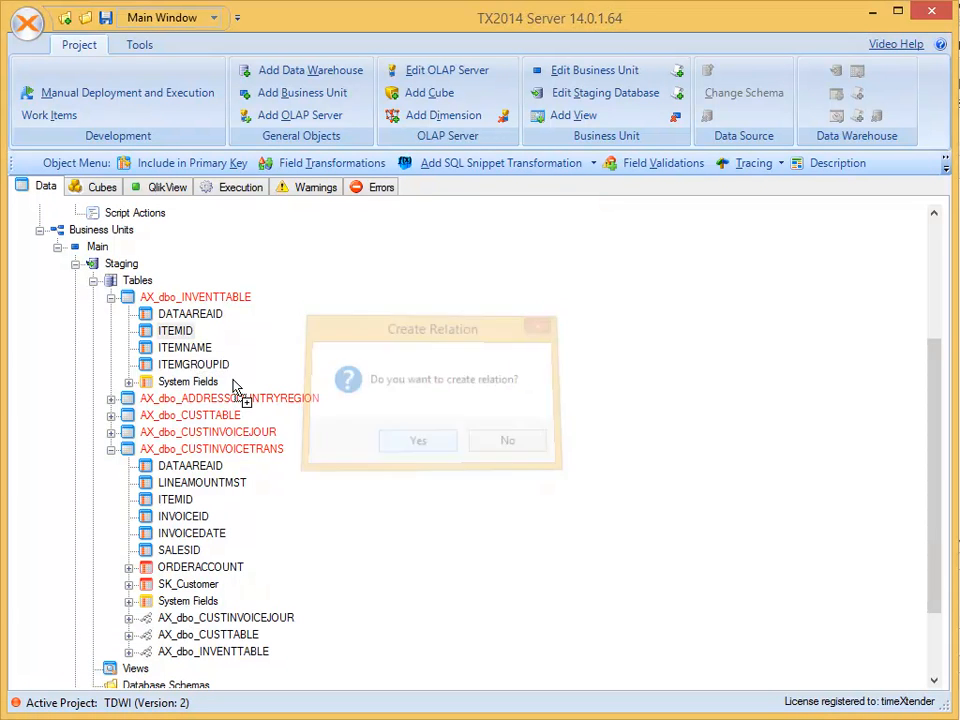
Add DW_Id from AX_dbo_INVENTTABLE as a lookup field on AX_dbo_CUSTINVOICETRANS, using all relations as joins, and rename it SK_Item
click(130, 382)
drag(180, 400, 174, 516)
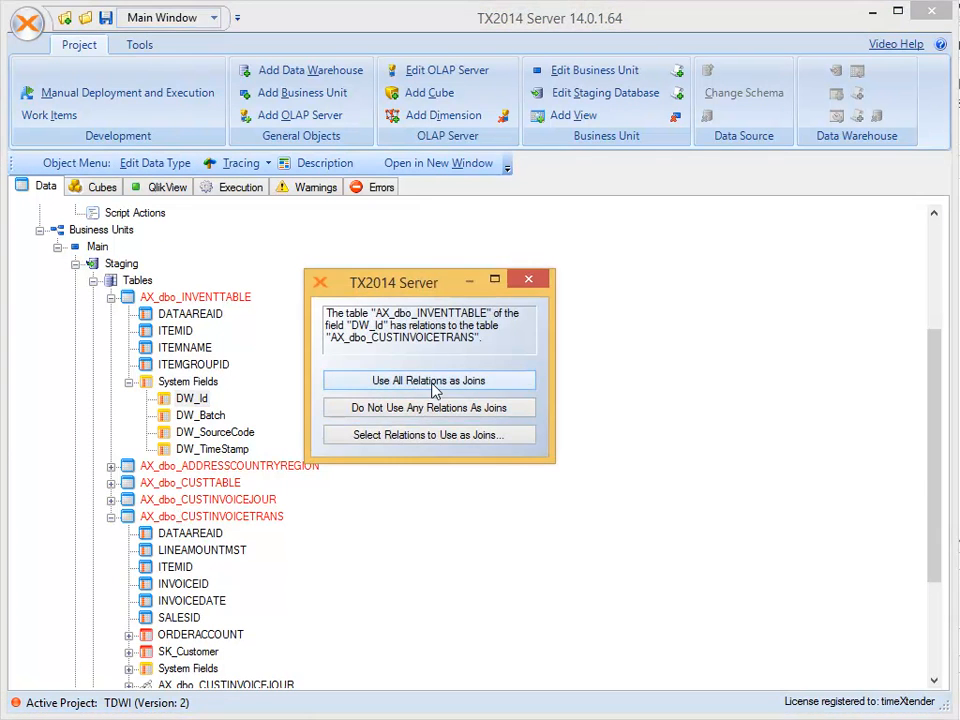
click(433, 382)
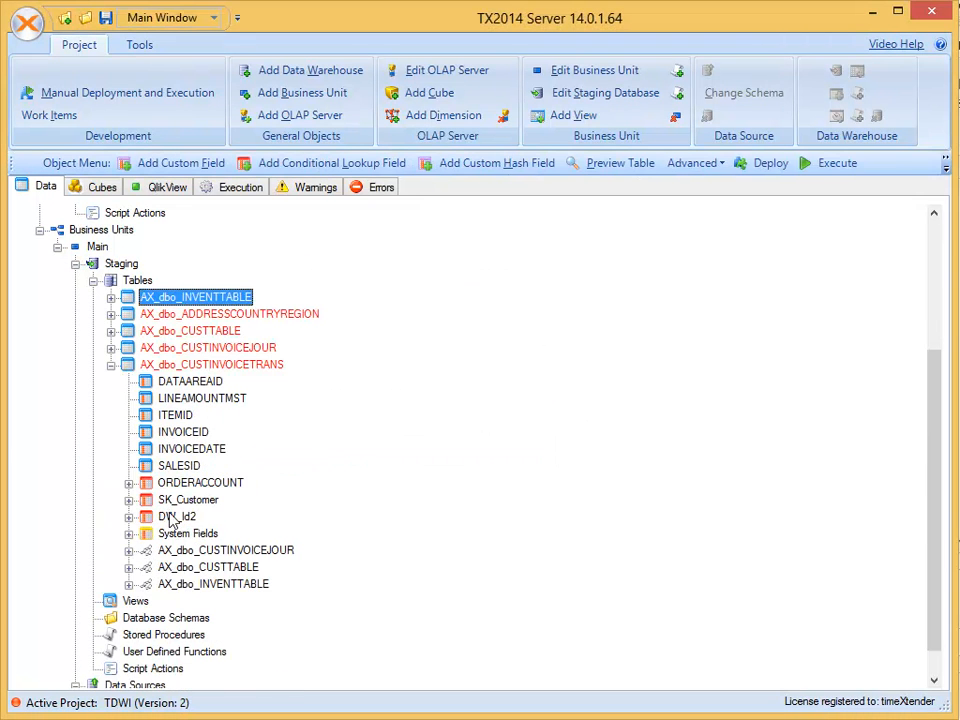
text(SK)
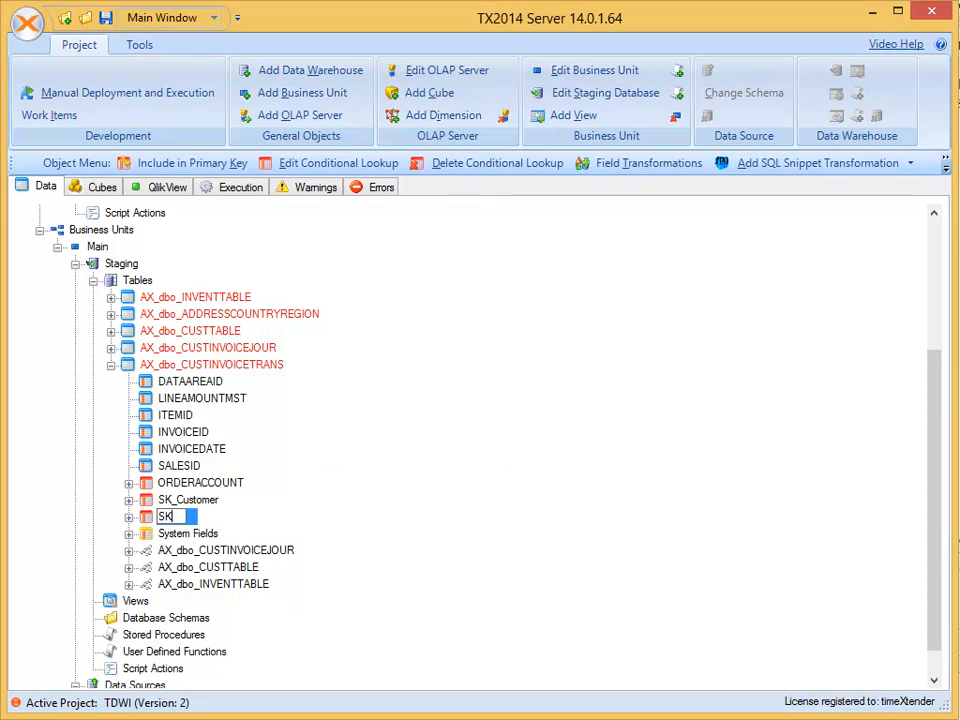
text(_Item)
key(Return)
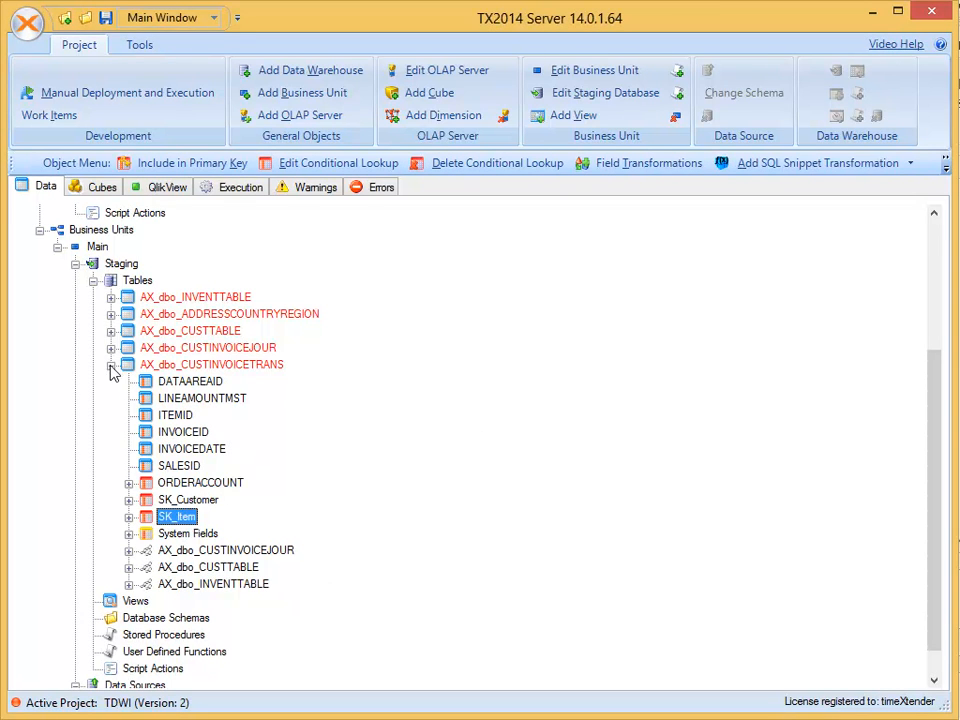
double_click(213, 366)
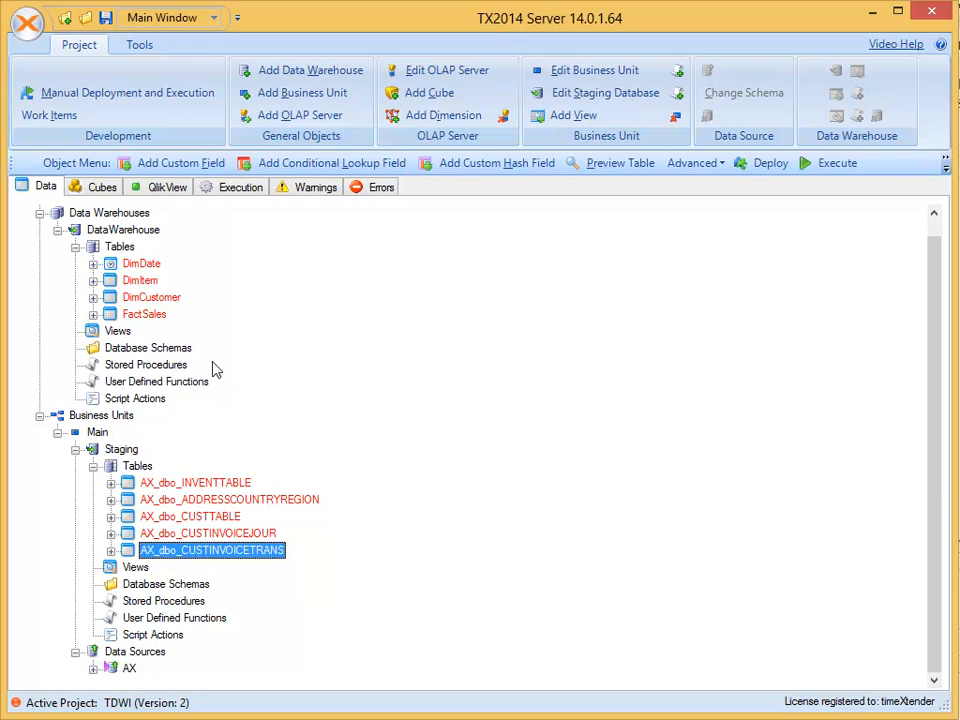
Open the staging tables in a separate window and place and enlarge it beside the data warehouse tree
click(140, 467)
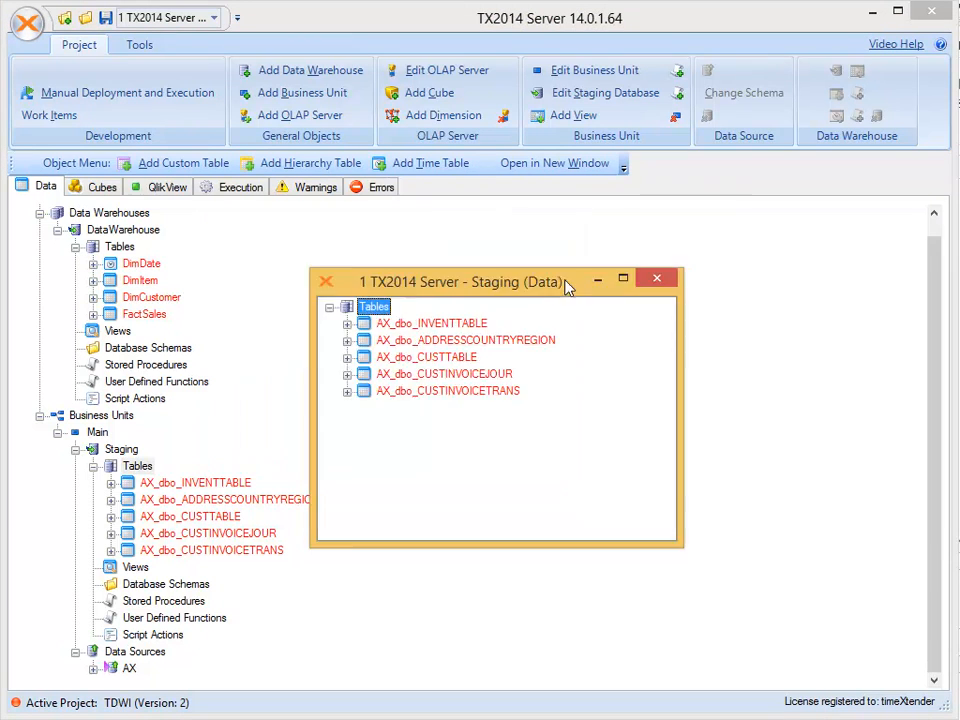
drag(543, 289, 622, 203)
drag(535, 455, 535, 585)
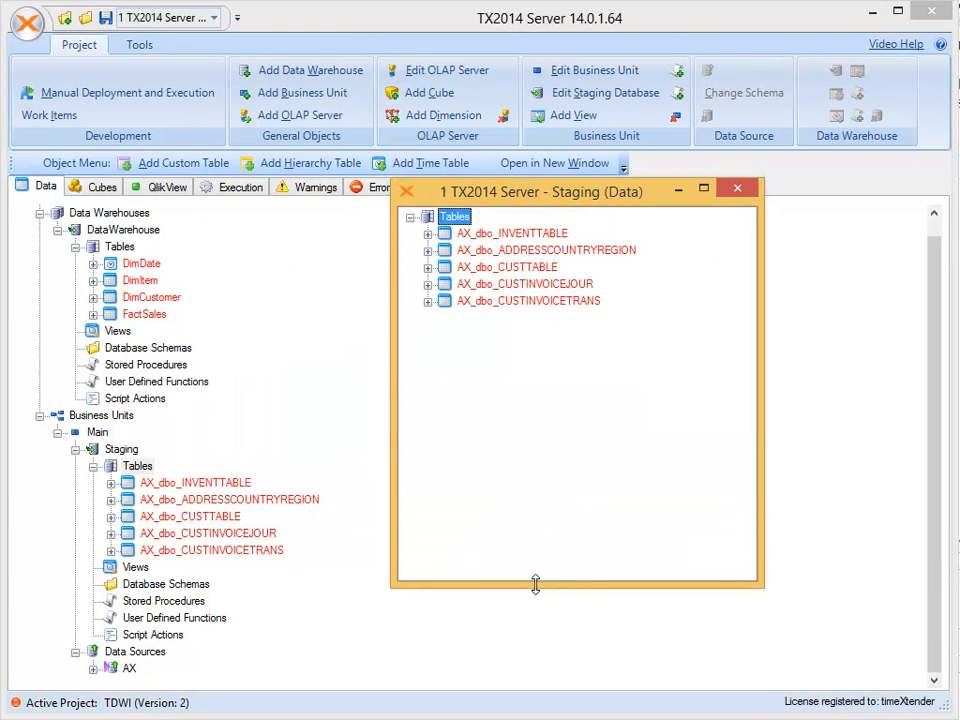
Map AX_dbo_INVENTTABLE fields to DimItem with the Copy method: ITEMID to ItemNumber, ITEMNAME to ItemDescrioptiin and ITEMGROUPID to ItemGroup
click(92, 280)
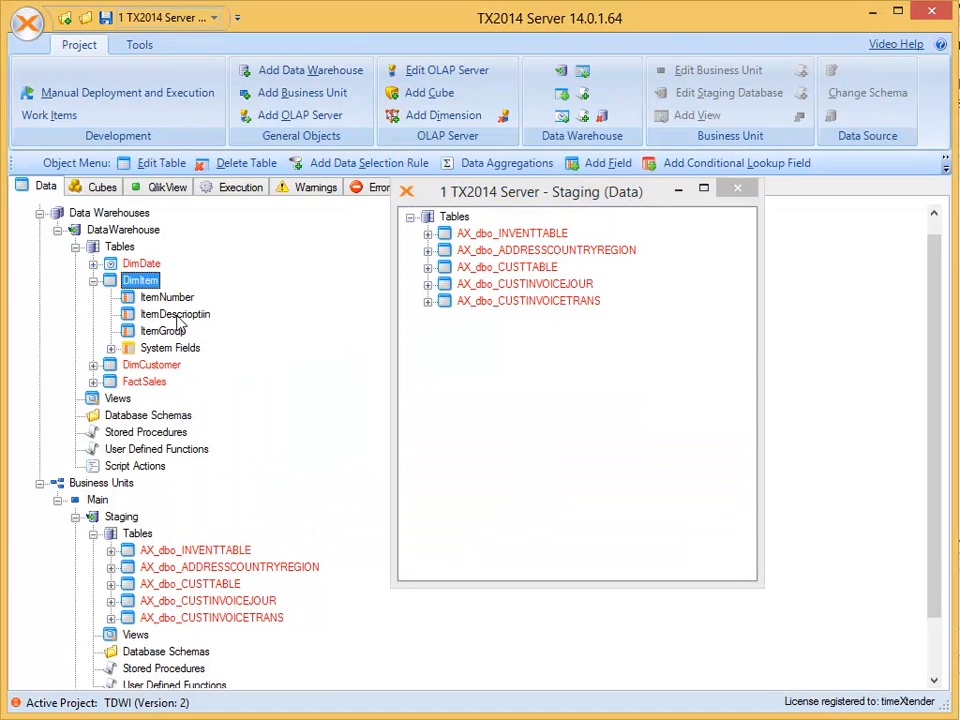
double_click(444, 246)
drag(502, 272, 199, 302)
click(593, 269)
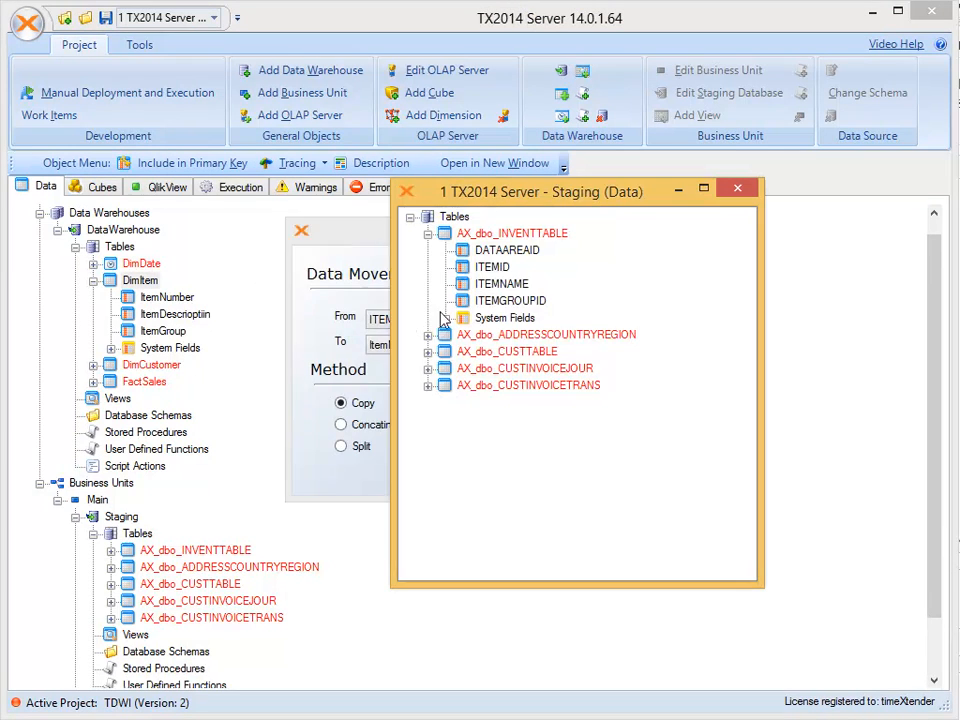
drag(500, 284, 160, 340)
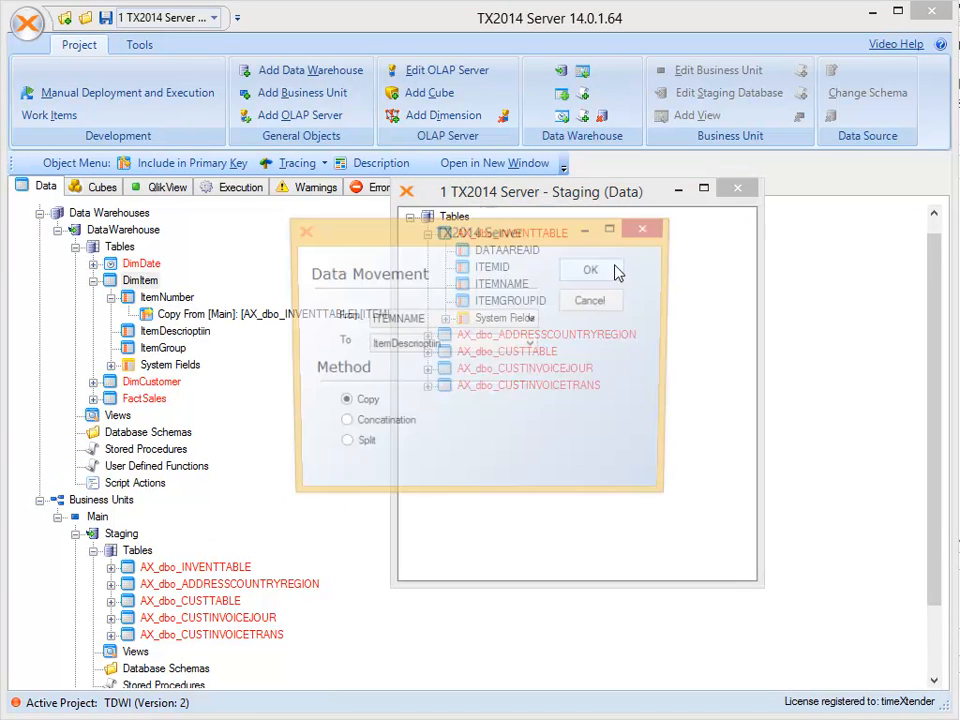
click(596, 272)
drag(505, 300, 160, 365)
click(593, 271)
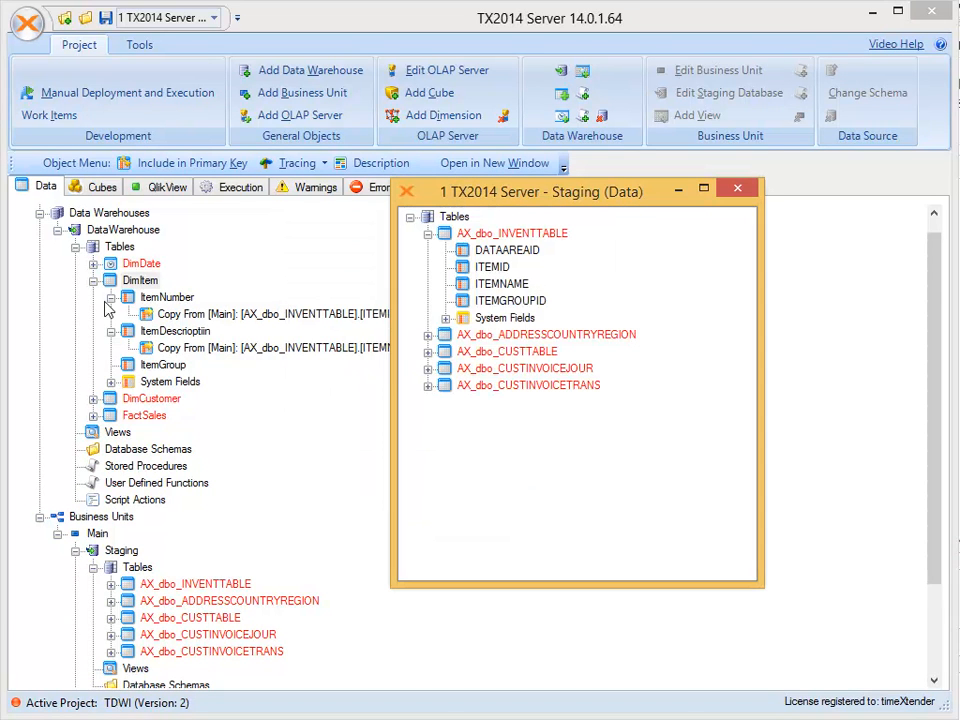
click(93, 281)
Map AX_dbo_CUSTTABLE fields to DimCustomer with the Copy method: ACCOUNTNUM to CustomerNumber and NAME to CustomerName
click(93, 298)
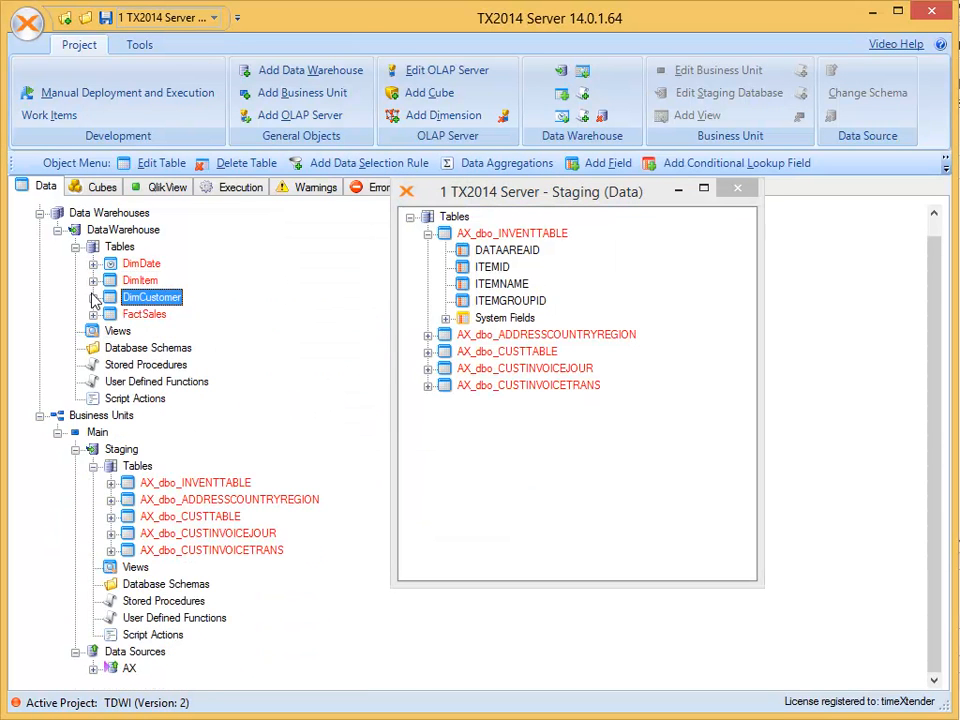
double_click(527, 356)
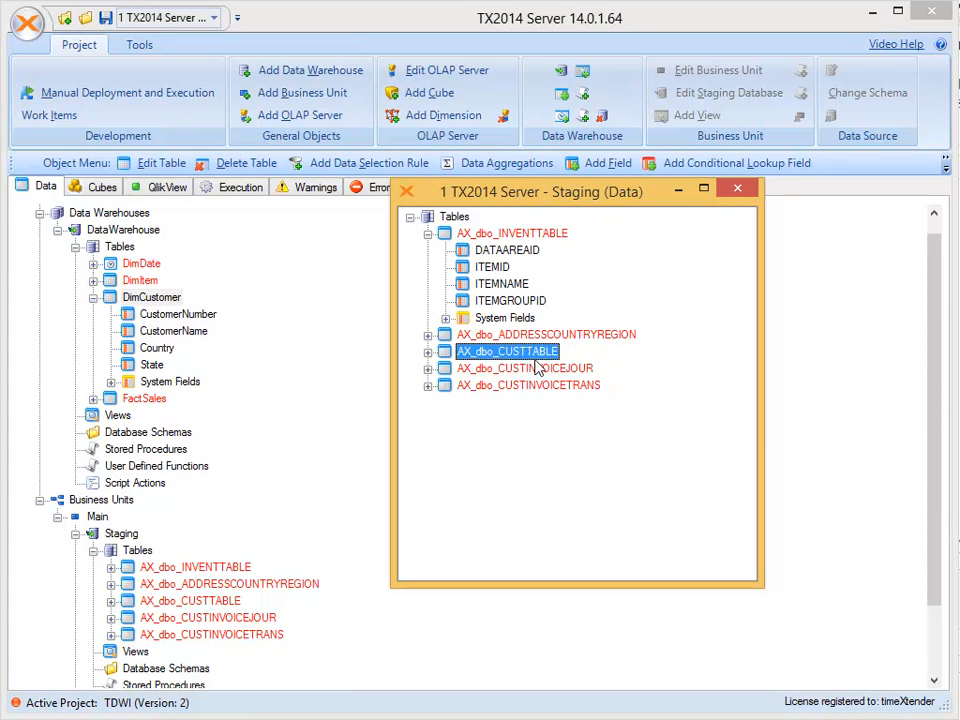
drag(505, 385, 192, 326)
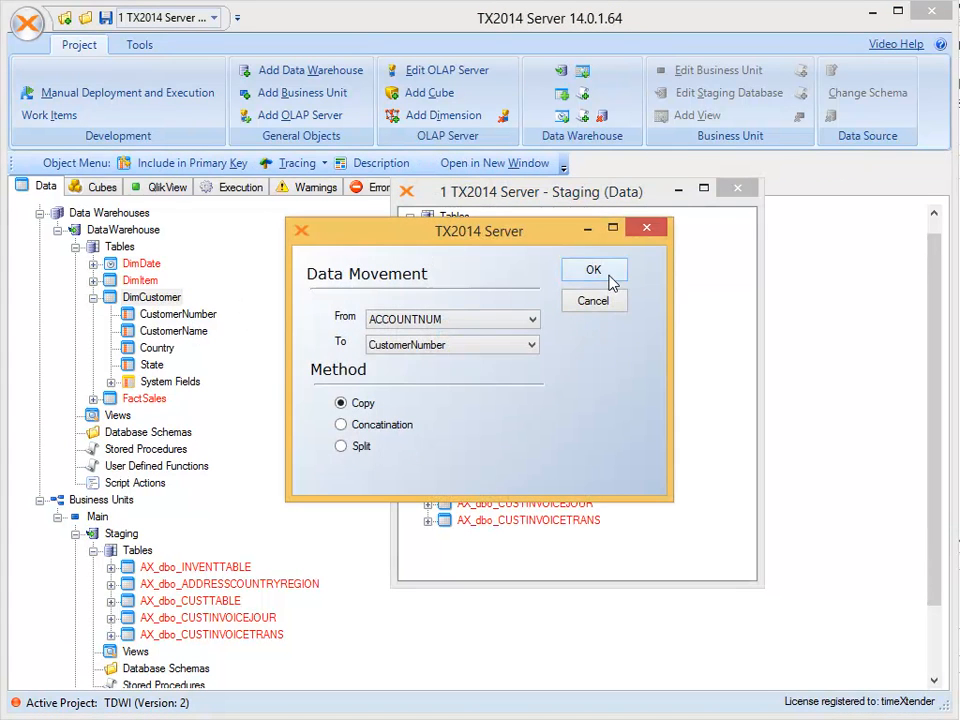
click(608, 278)
drag(490, 401, 180, 355)
key(Return)
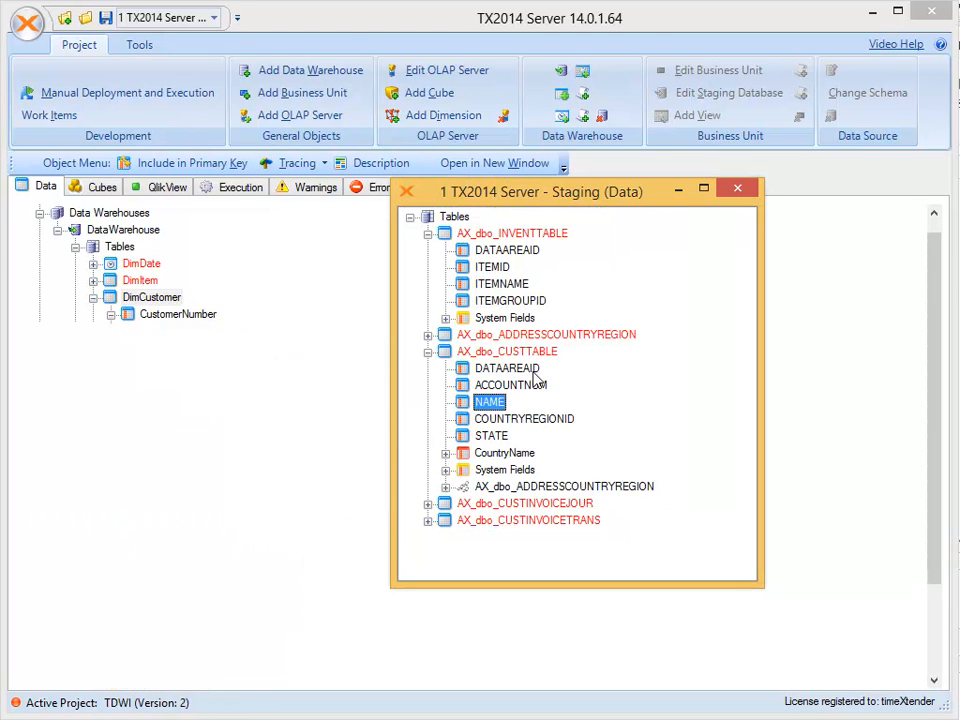
Map CountryName and STATE from AX_dbo_CUSTTABLE to Country and State in DimCustomer, and collapse the table
drag(492, 453, 172, 390)
key(Return)
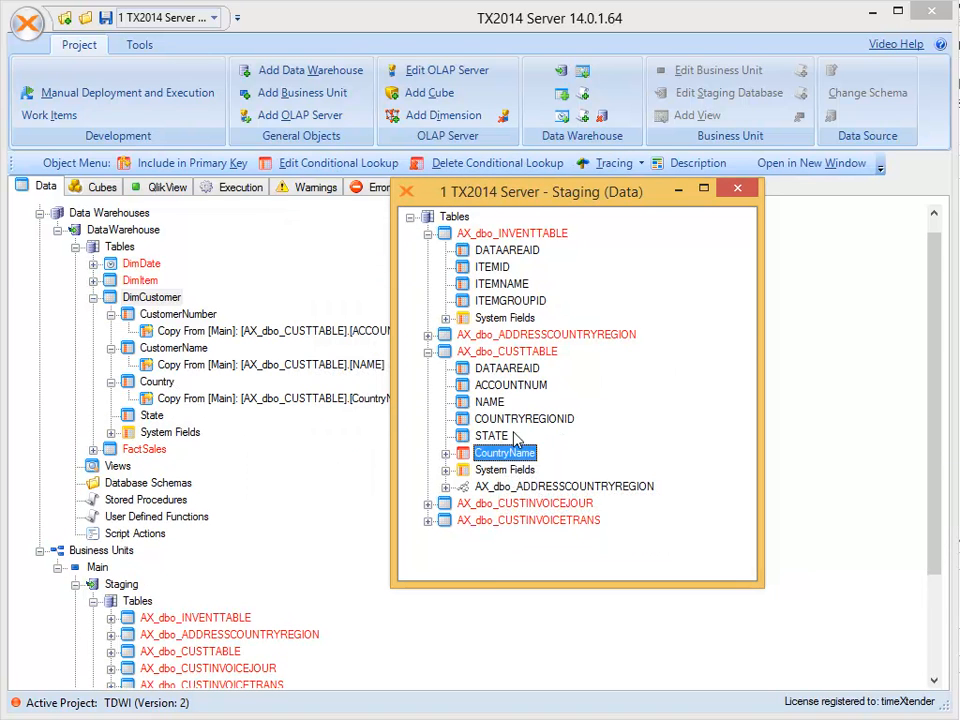
drag(505, 437, 220, 424)
drag(153, 424, 153, 424)
key(Return)
click(93, 297)
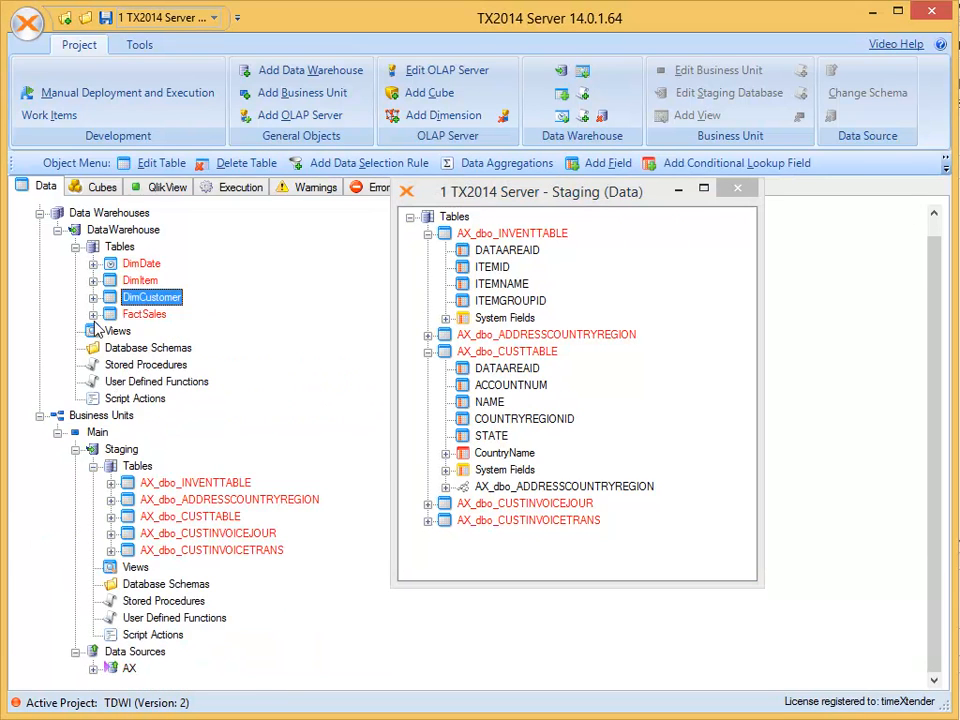
Map AX_dbo_CUSTINVOICETRANS fields to FactSales: LINEAMOUNTMST to Amount and INVOICEDATE to Date
double_click(144, 314)
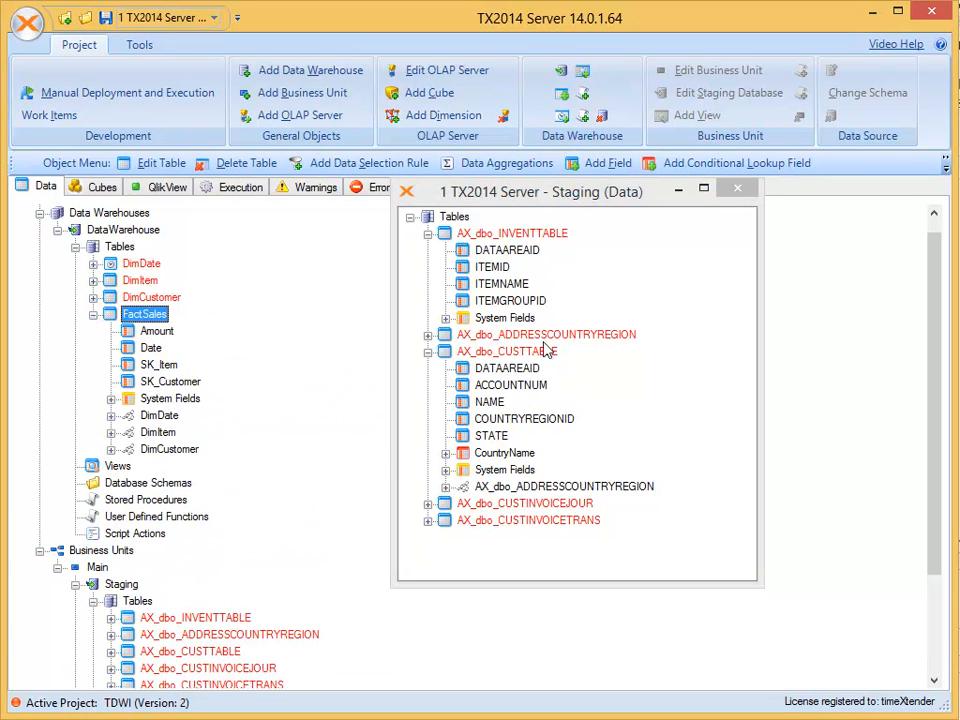
click(428, 353)
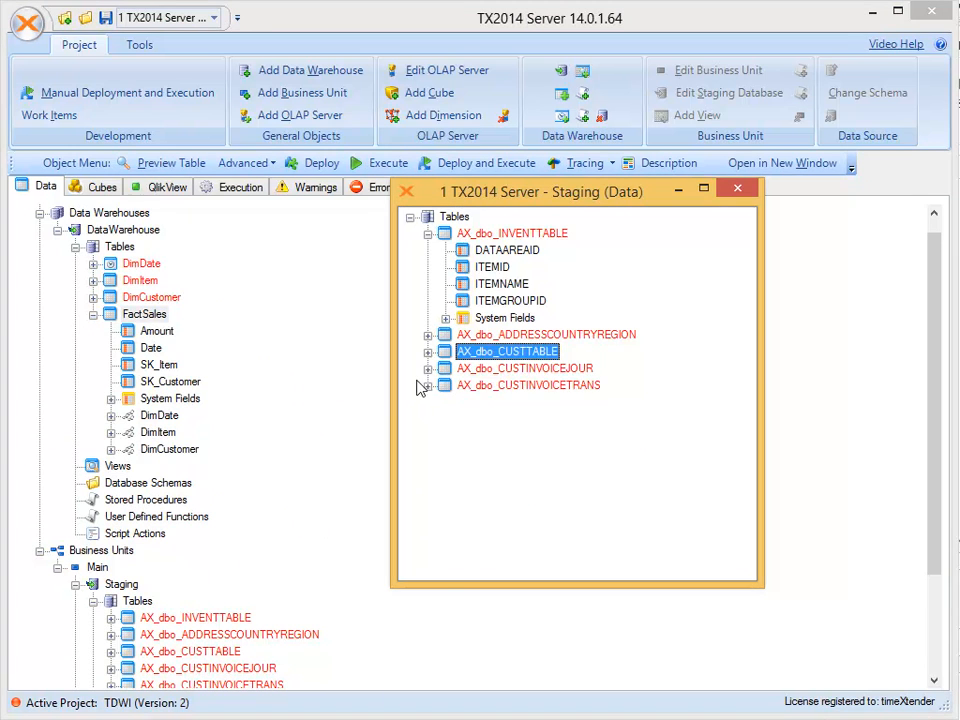
click(428, 388)
drag(490, 385, 174, 336)
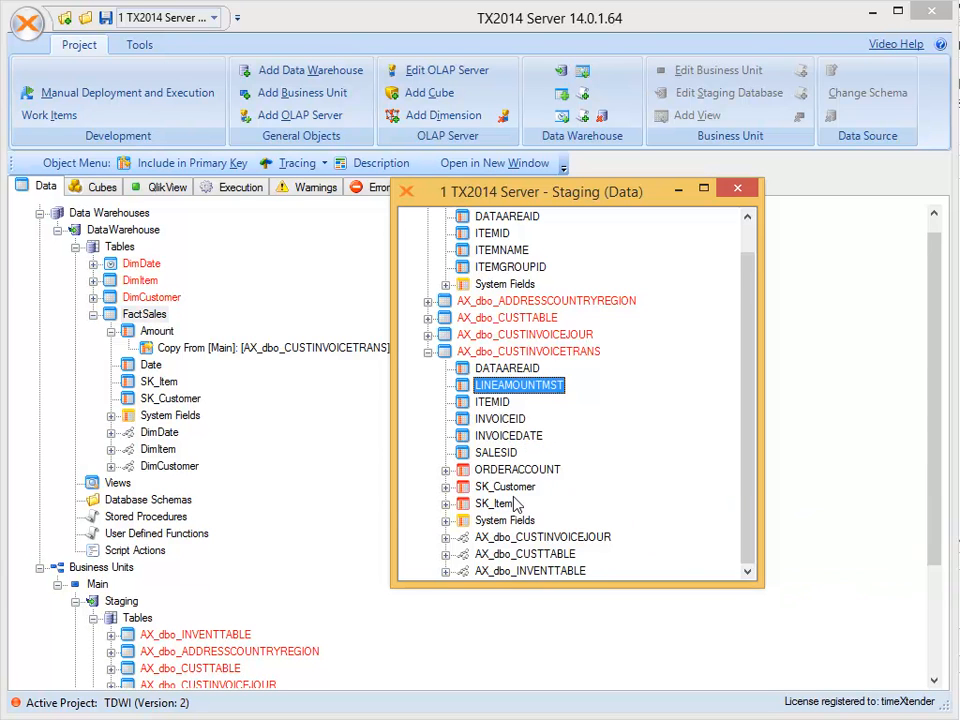
click(460, 437)
drag(458, 440, 147, 372)
Map SK_Item and SK_Customer from AX_dbo_CUSTINVOICETRANS to the matching FactSales fields, and close the separate staging window
click(494, 503)
drag(494, 503, 133, 405)
drag(505, 486, 175, 419)
key(Return)
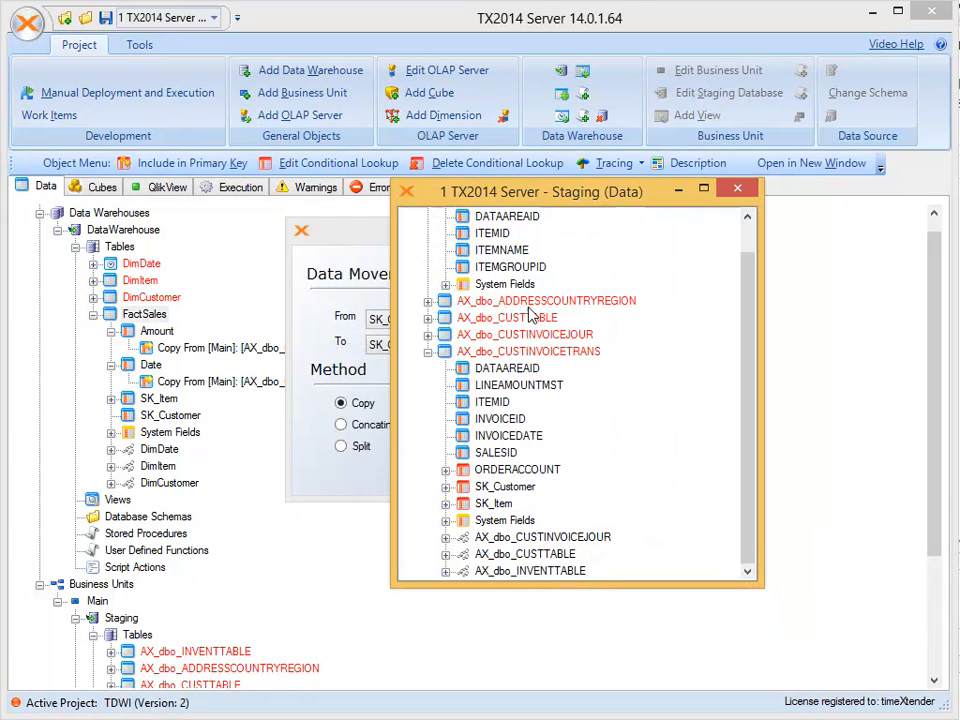
click(741, 194)
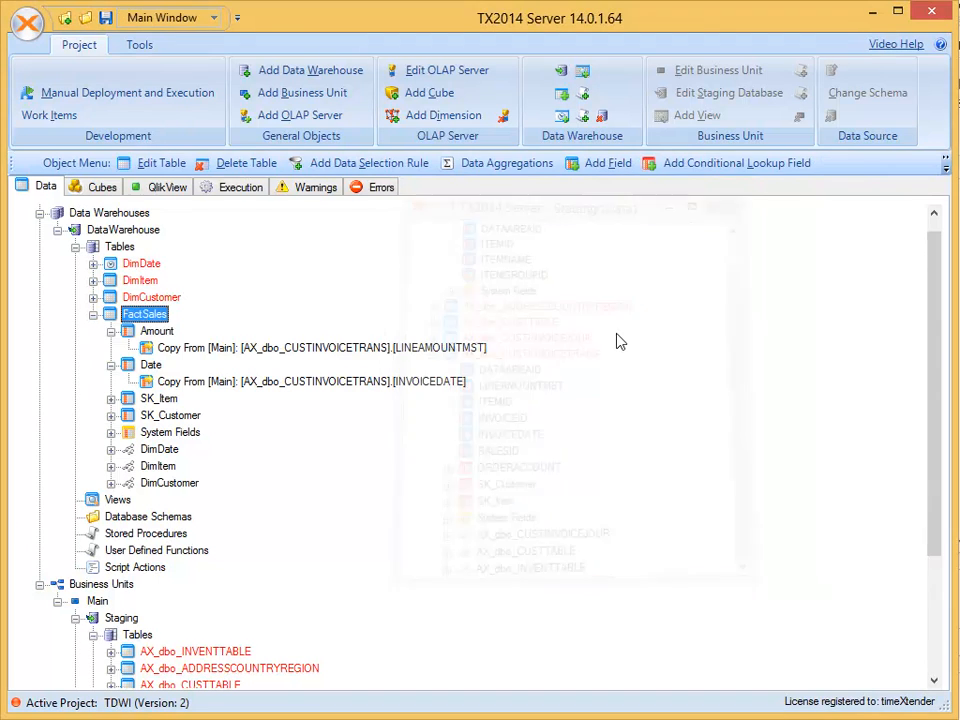
click(112, 331)
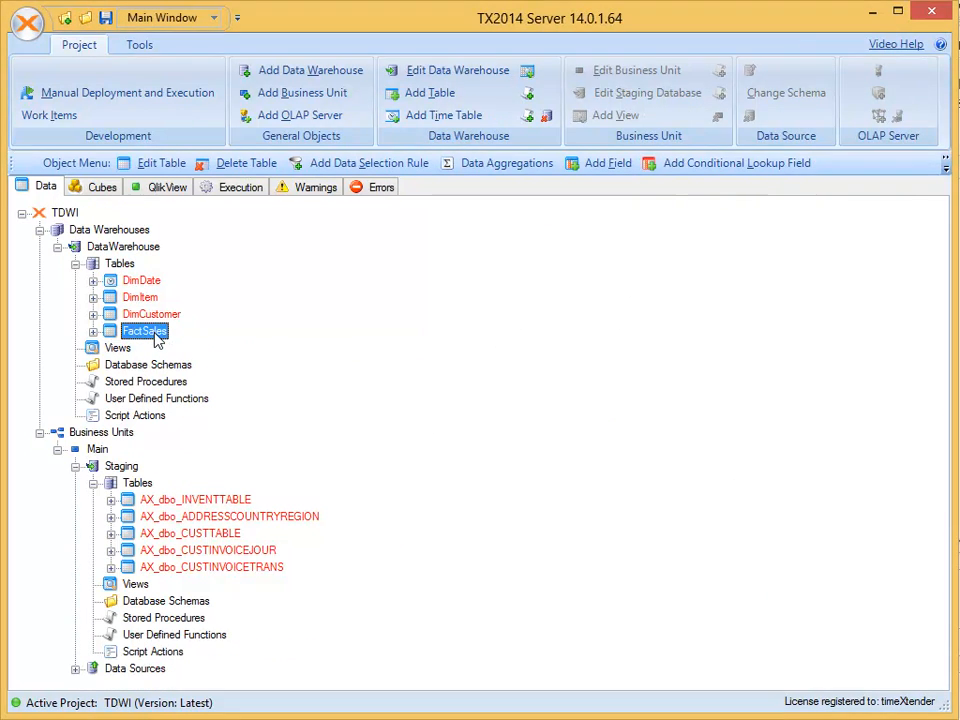
Deploy and execute the whole project, including business units, data warehouses and OLAP servers, accepting the version details without a note
click(130, 98)
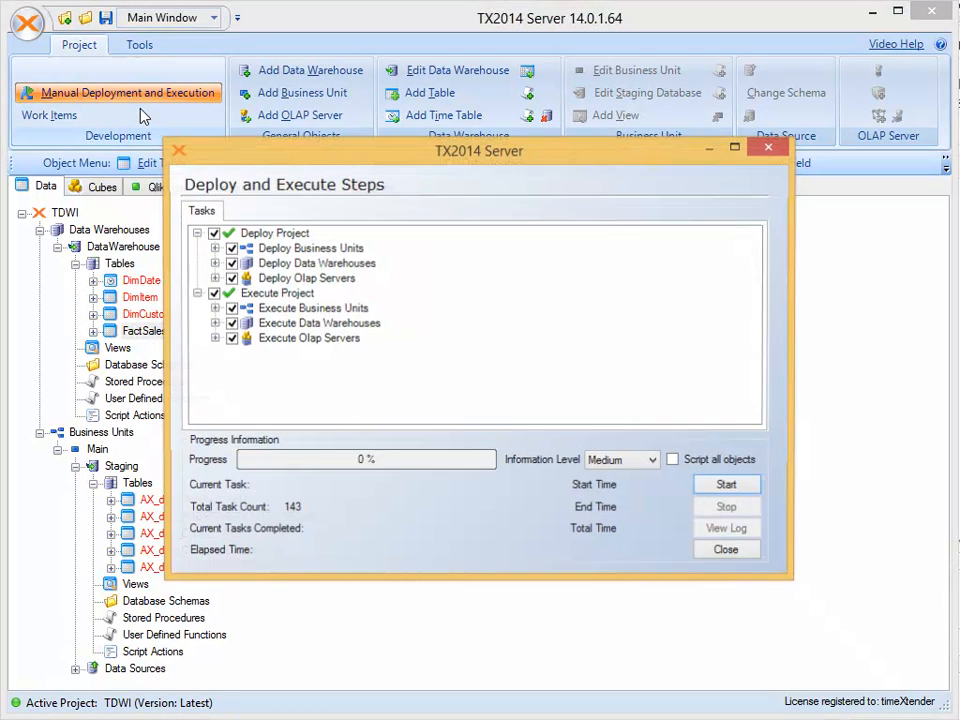
click(726, 489)
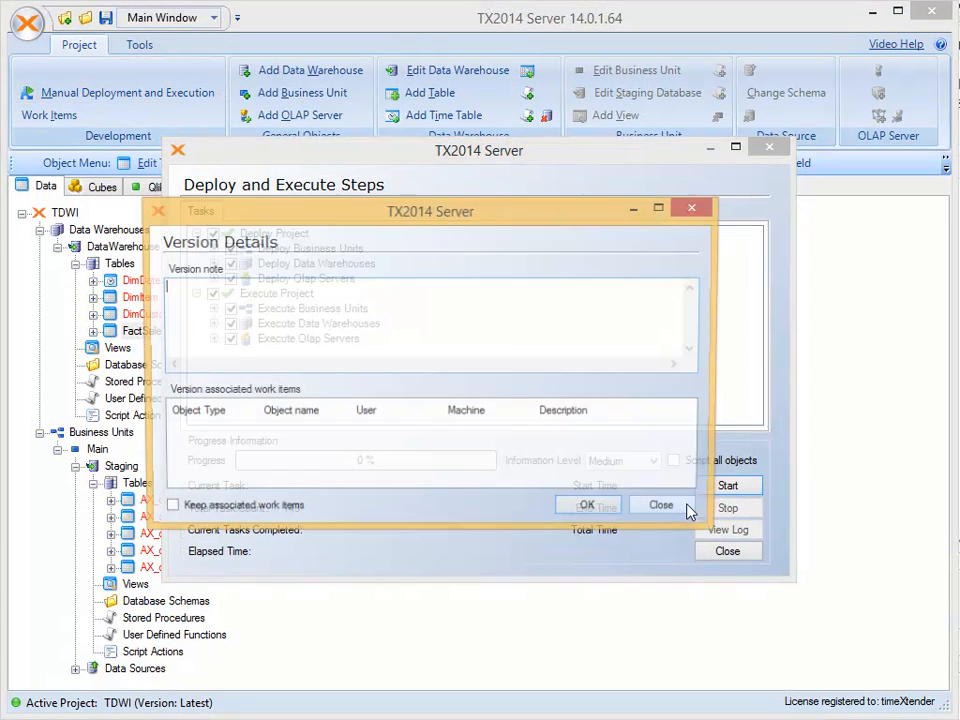
click(620, 512)
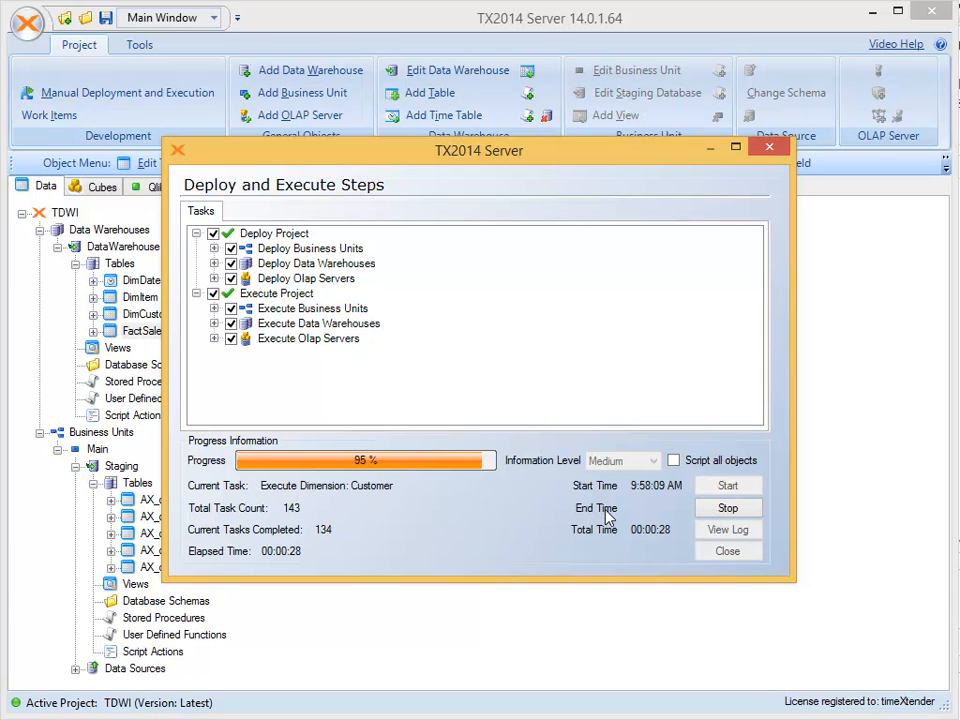
Open the deployment log and examine the generated SQL script for the AX_dbo_INVENTTABLE clean procedure in an enlarged window
click(710, 530)
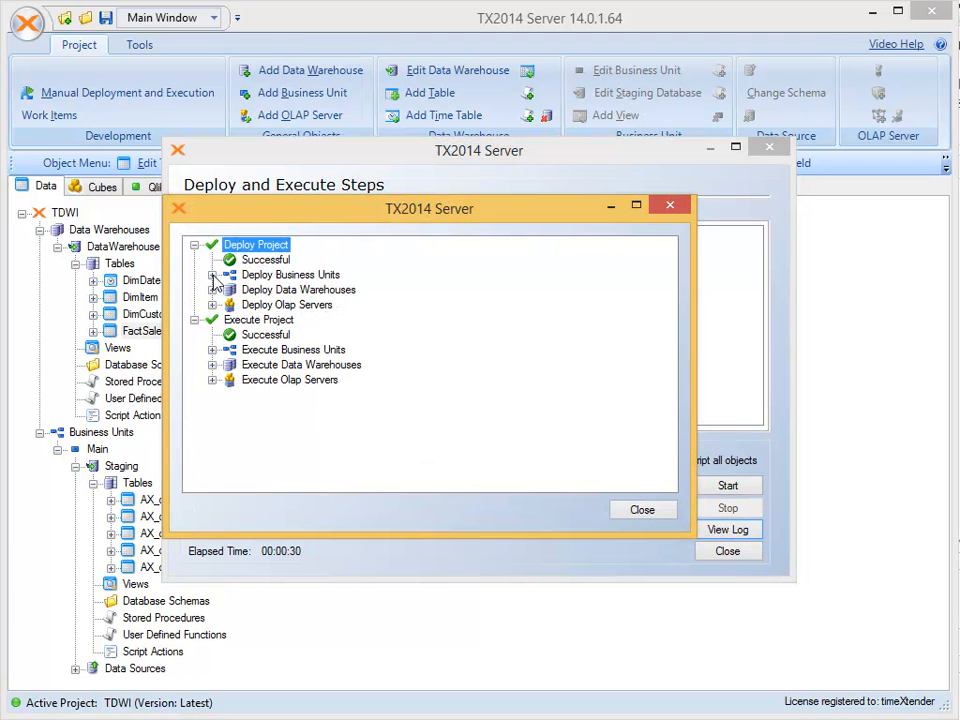
click(212, 275)
click(229, 290)
double_click(270, 304)
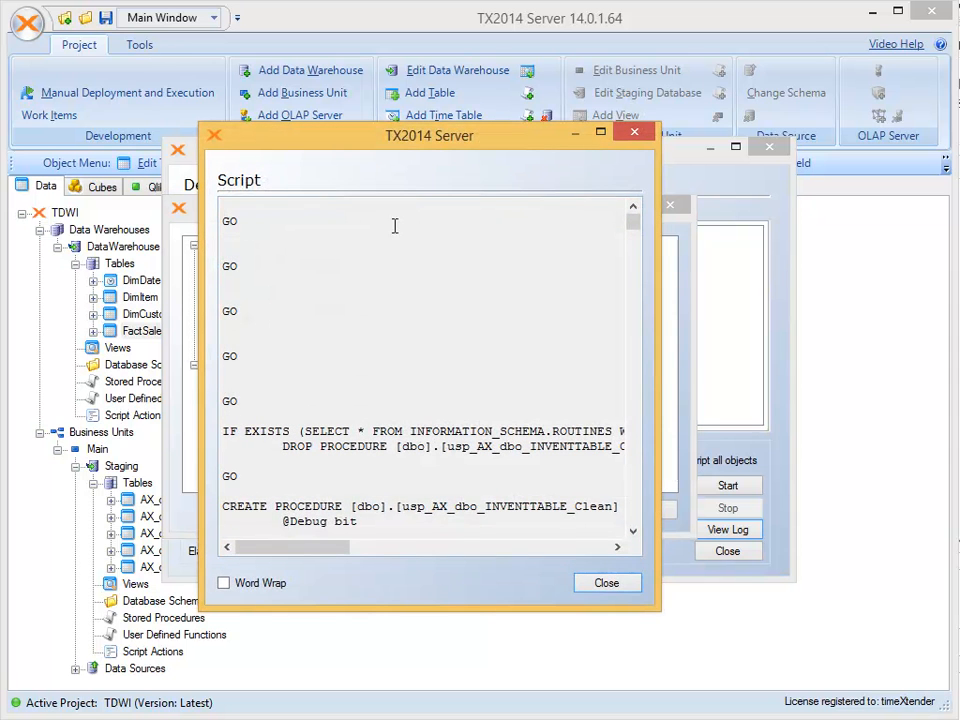
drag(652, 597, 959, 719)
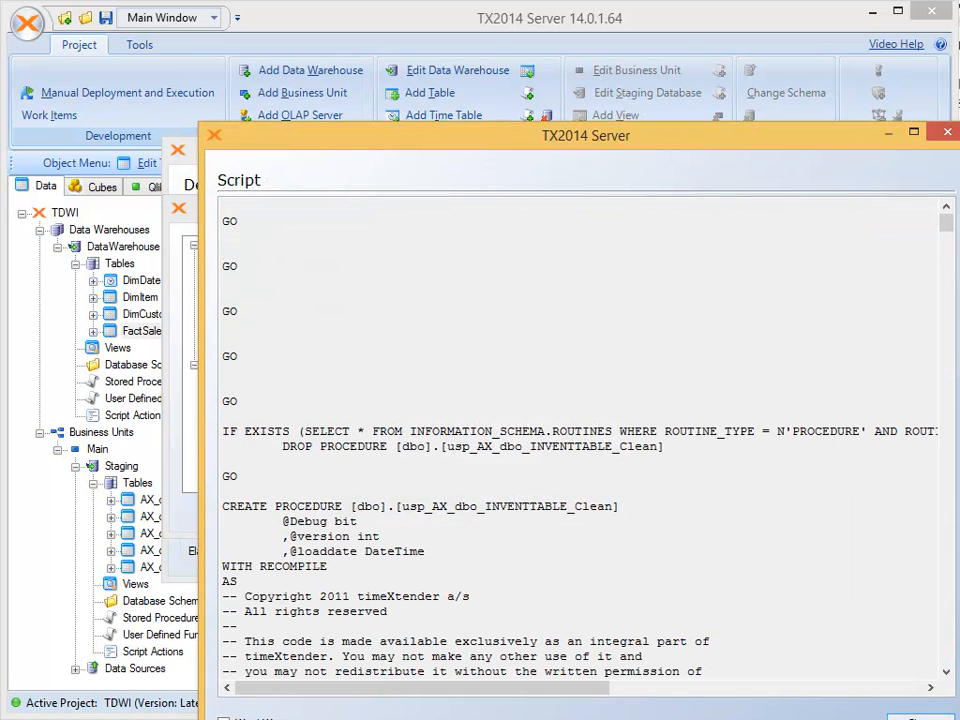
drag(948, 232, 949, 640)
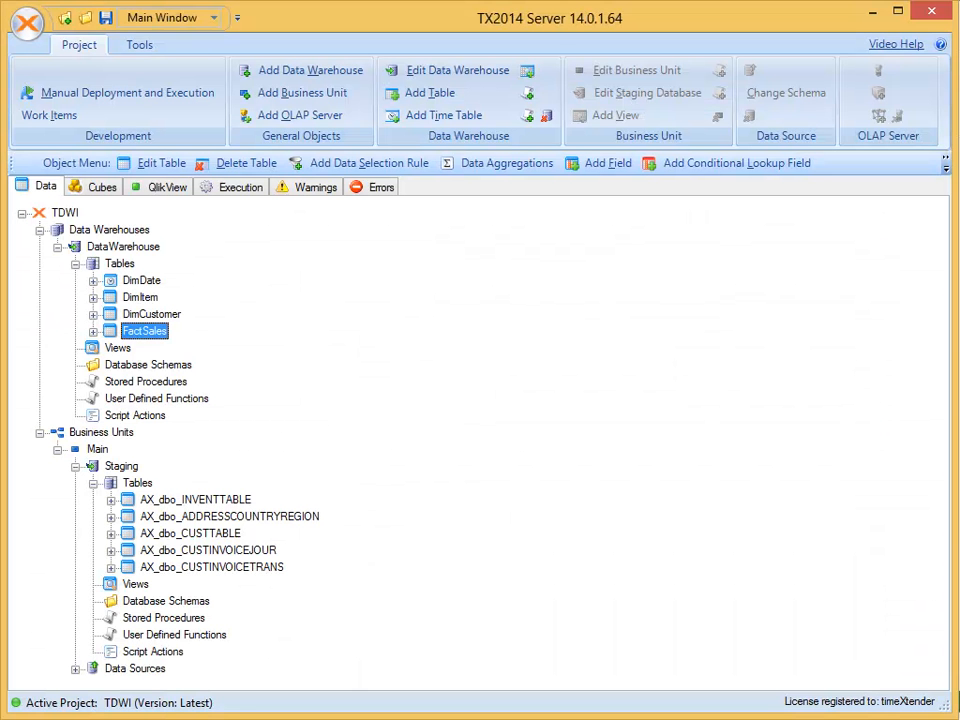
Switch to Excel and start an Analysis Services data connection to server "." using Windows Authentication
click(205, 718)
click(330, 715)
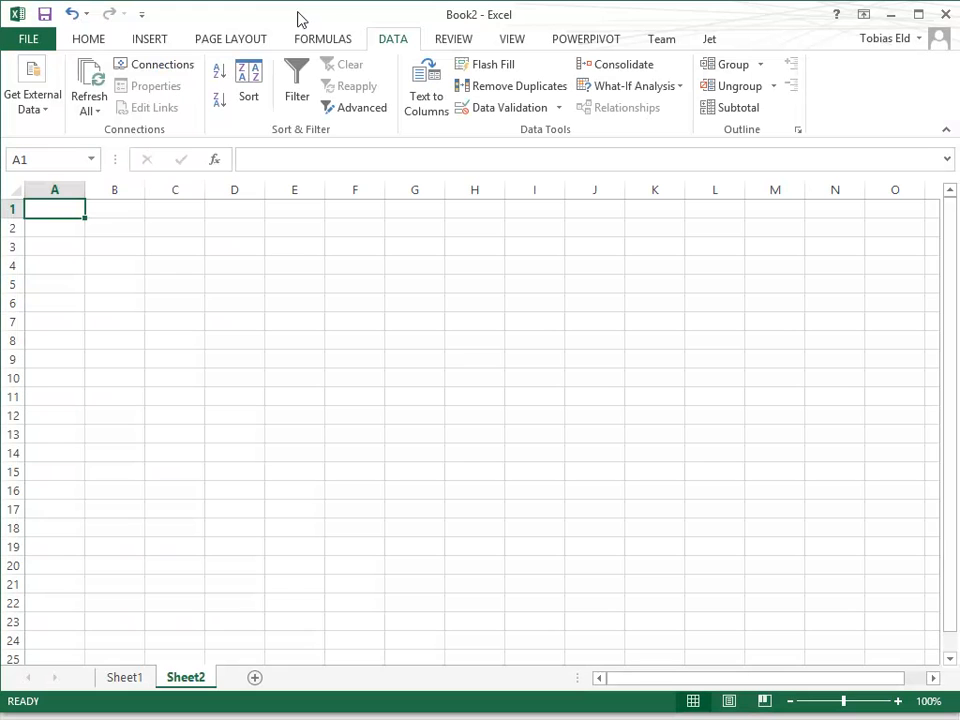
click(38, 80)
click(150, 186)
click(223, 281)
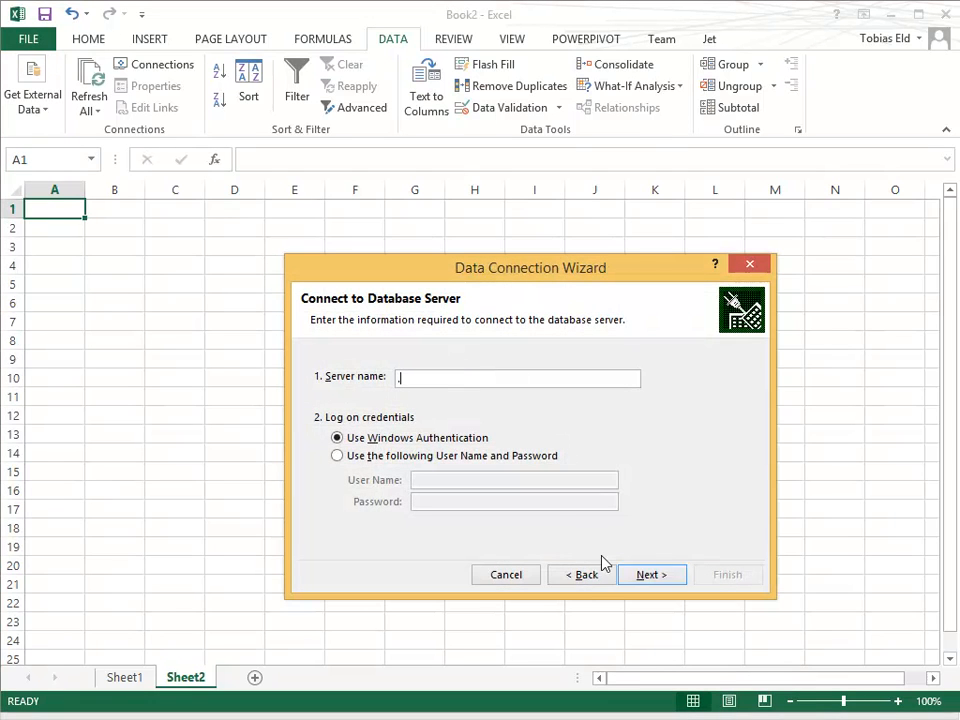
click(674, 577)
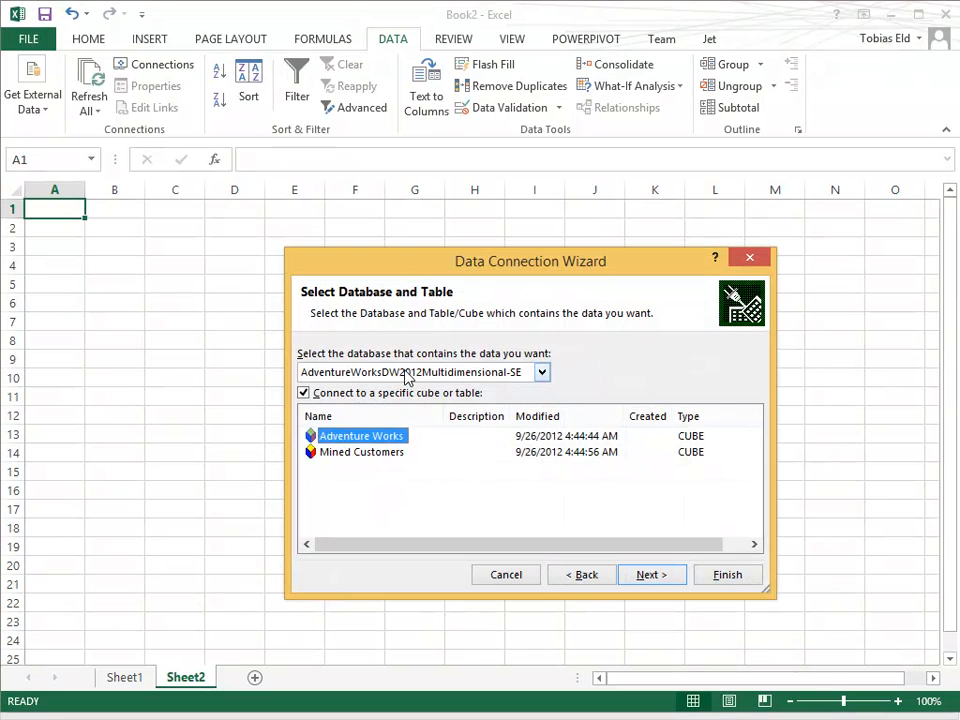
Select the Sales cube in the OLAP database, finish the connection and insert a PivotTable at cell A1 of Sheet2
click(414, 372)
key(Return)
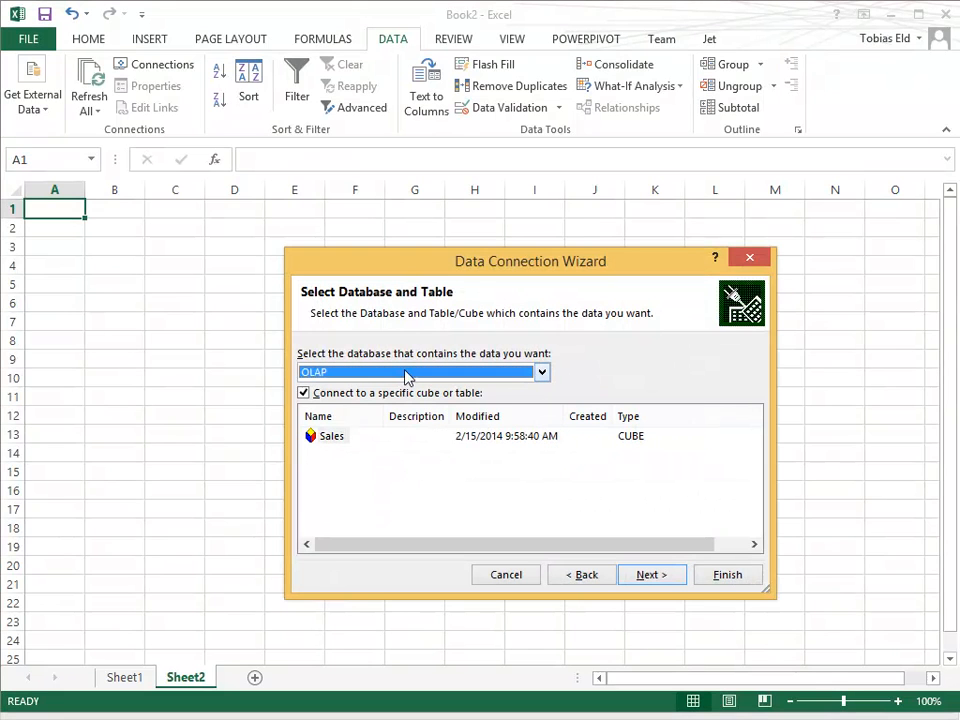
click(718, 580)
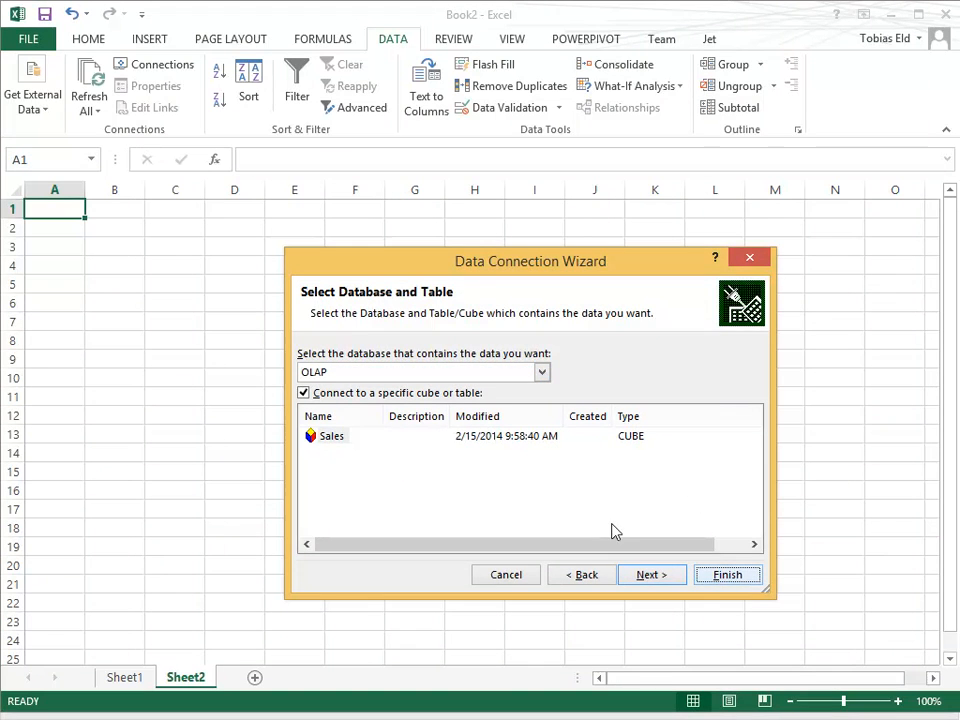
click(418, 418)
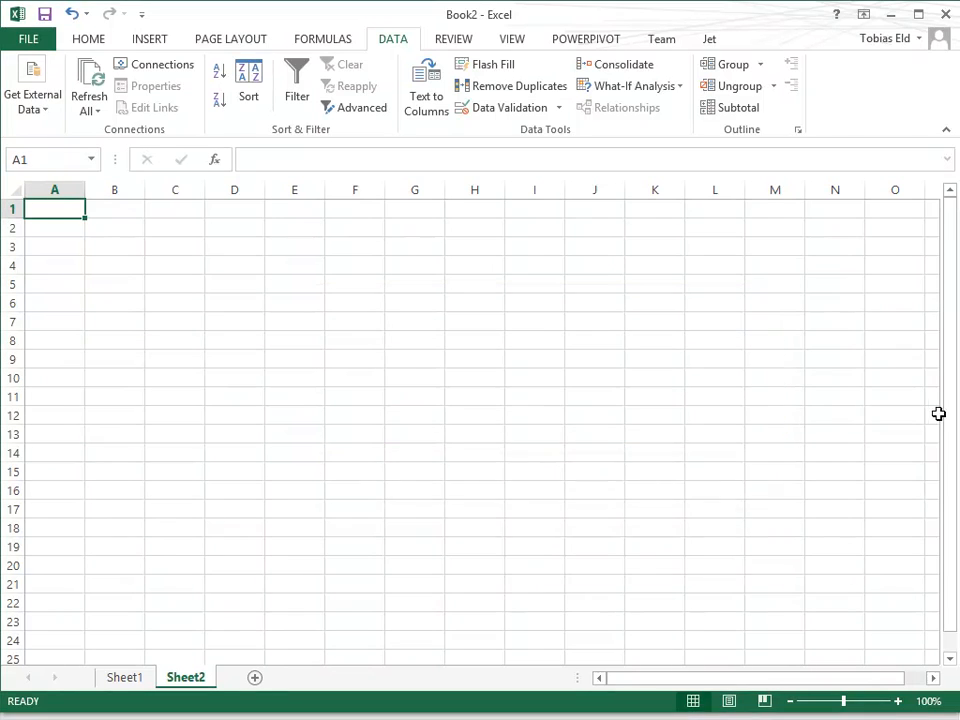
click(554, 541)
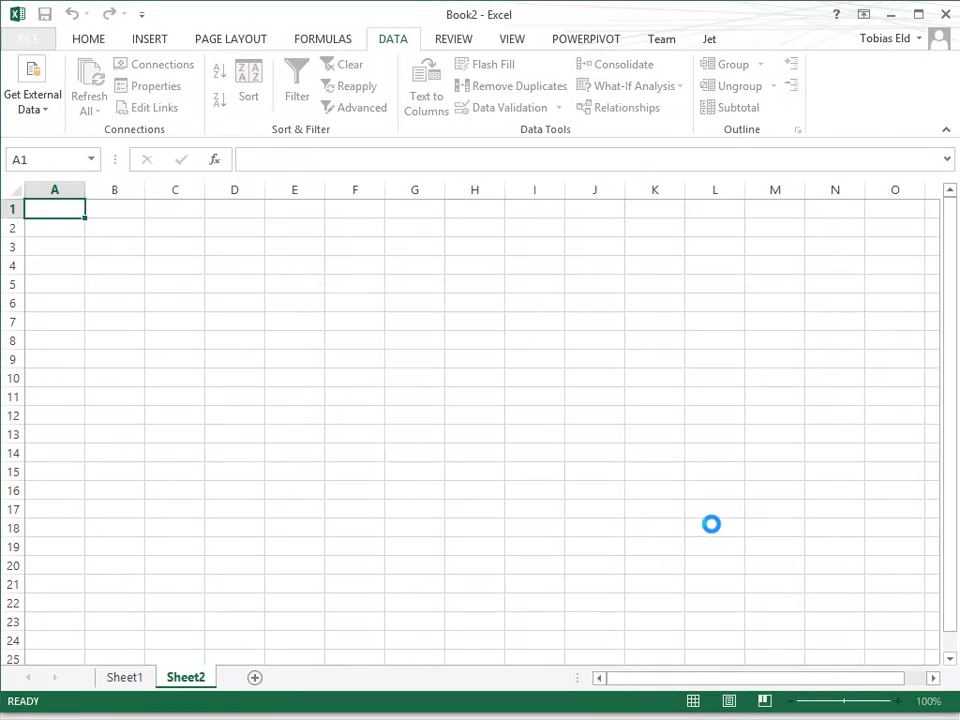
Add Amount as values, Customer by Country as rows and Calendar as columns, briefly expanding The United States of America by state
click(681, 286)
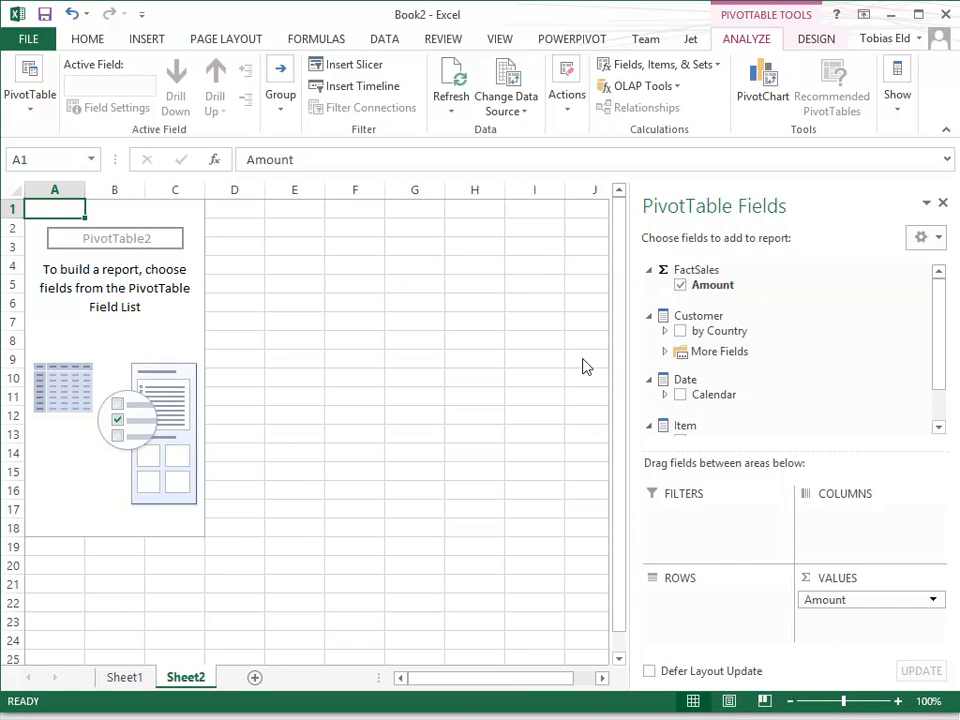
click(681, 331)
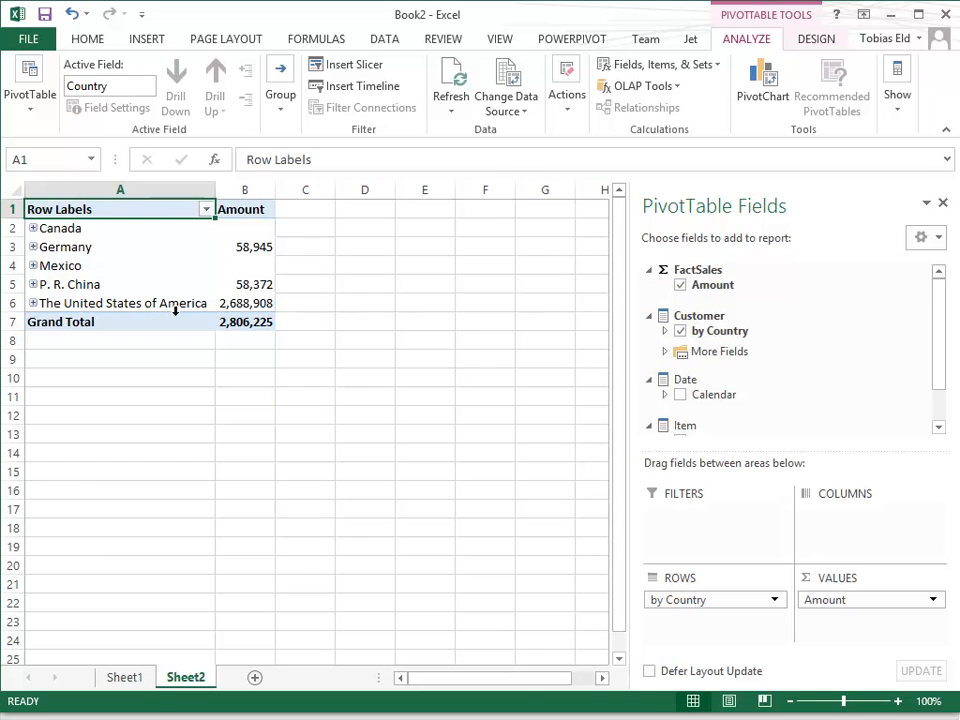
click(33, 303)
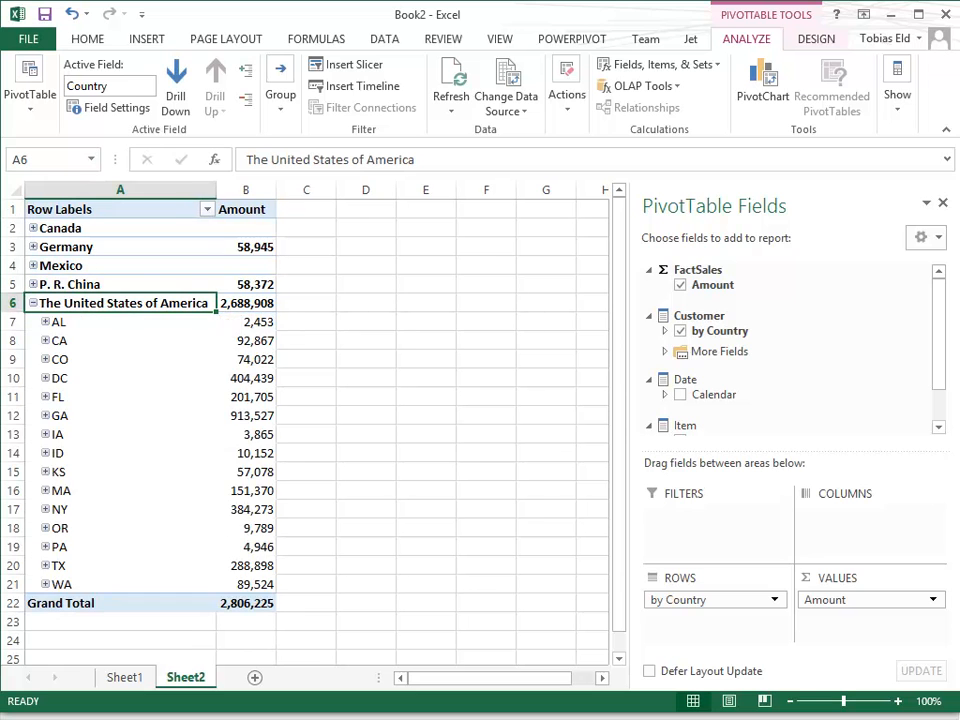
click(33, 303)
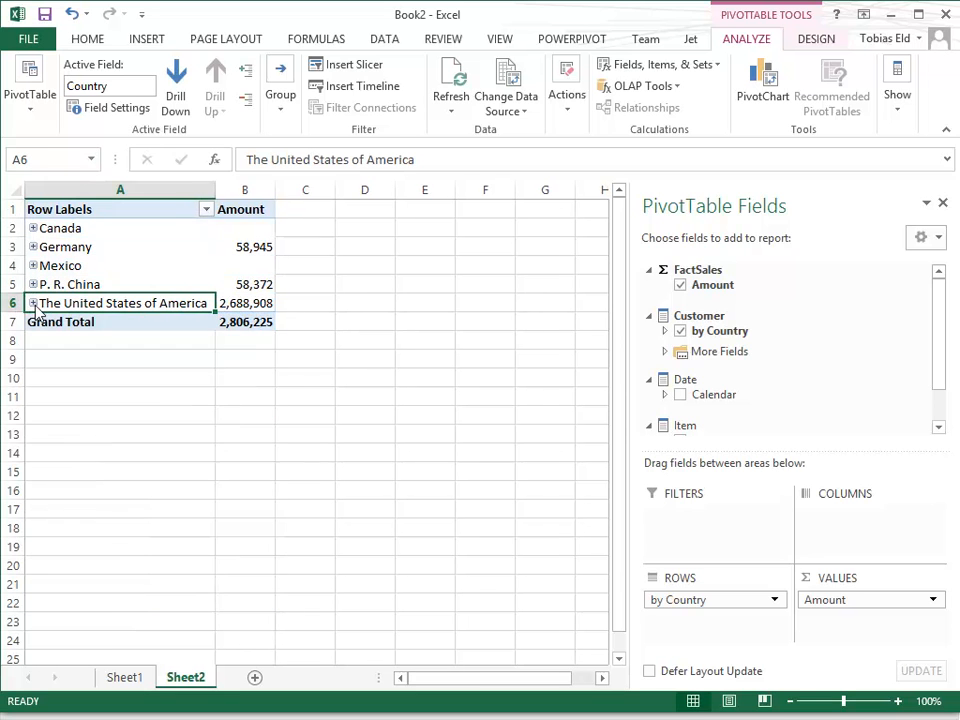
click(681, 394)
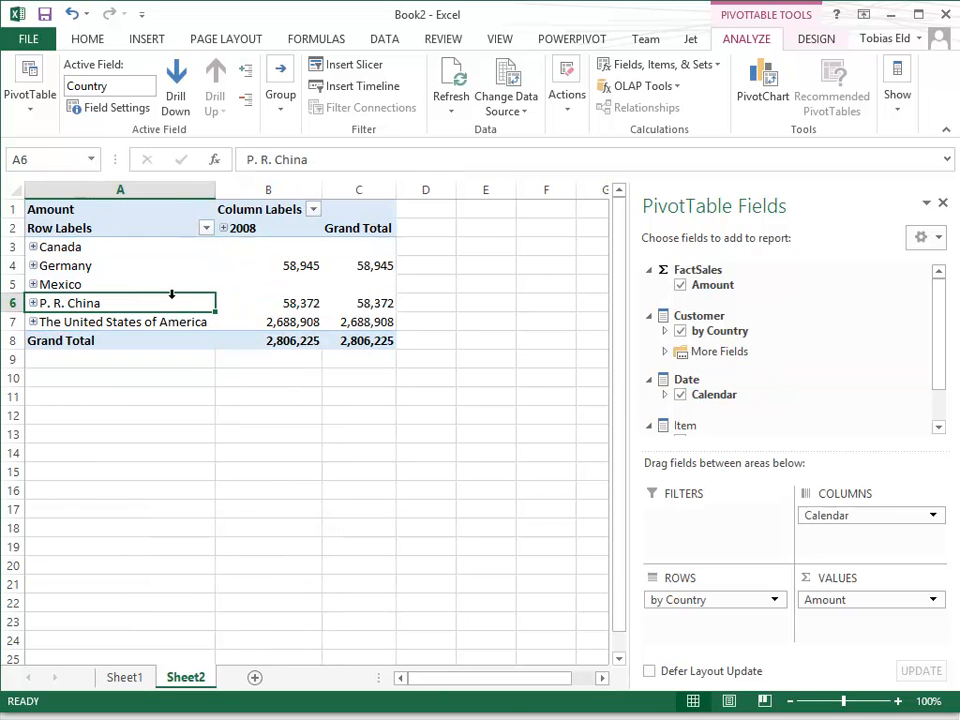
Replace Customer by Country with Item by group in the PivotTable rows, and expand the Television group to its individual items
click(680, 330)
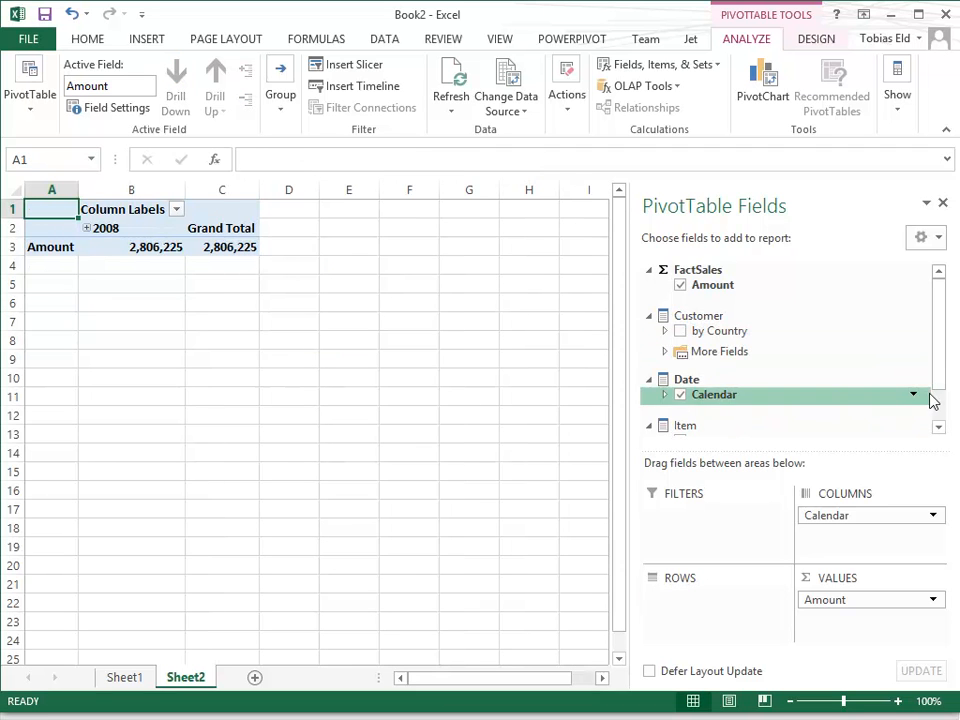
scroll(930, 396, down, 2)
click(680, 396)
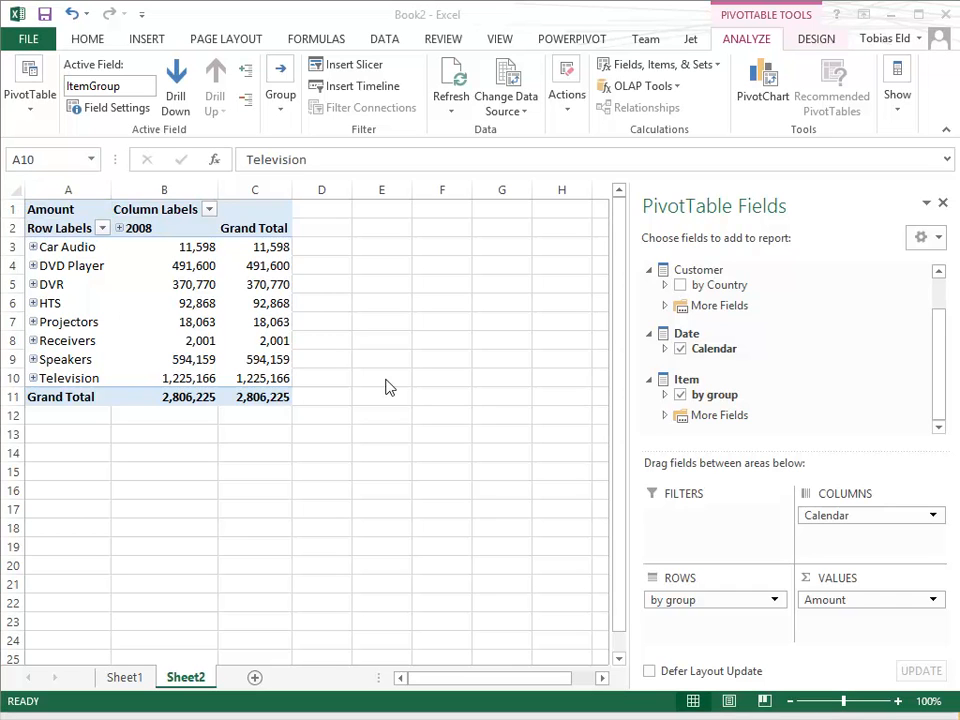
click(30, 386)
click(33, 379)
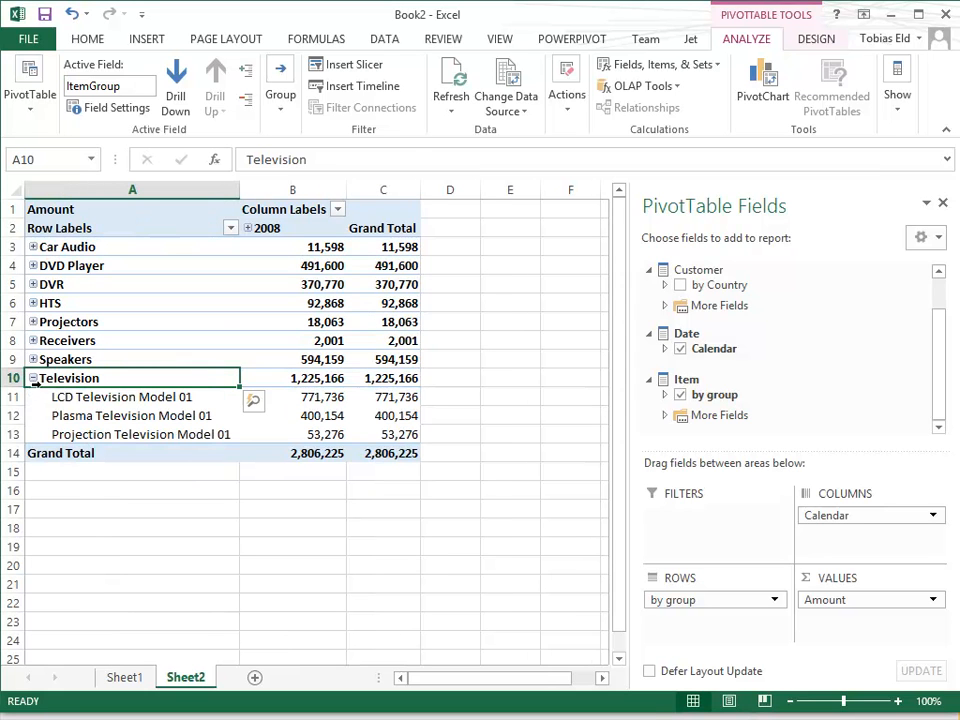
drag(150, 397, 221, 432)
click(208, 418)
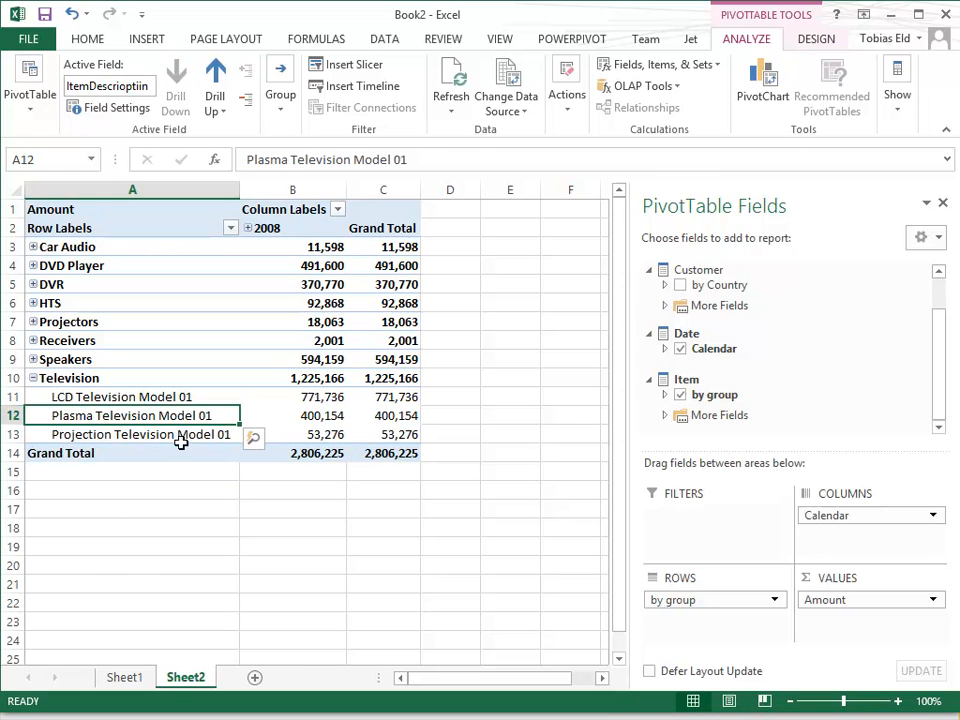
Switch to TX2014 Server and include DATAAREAID and ITEMID in the primary key of the staging table AX_dbo_INVENTTABLE
click(168, 397)
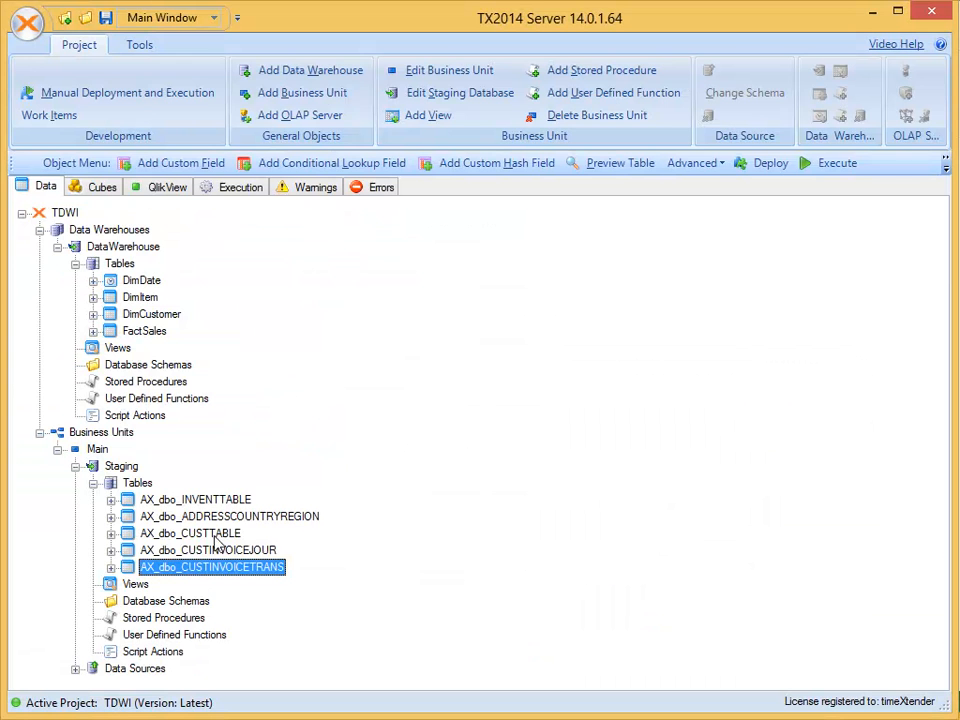
double_click(228, 501)
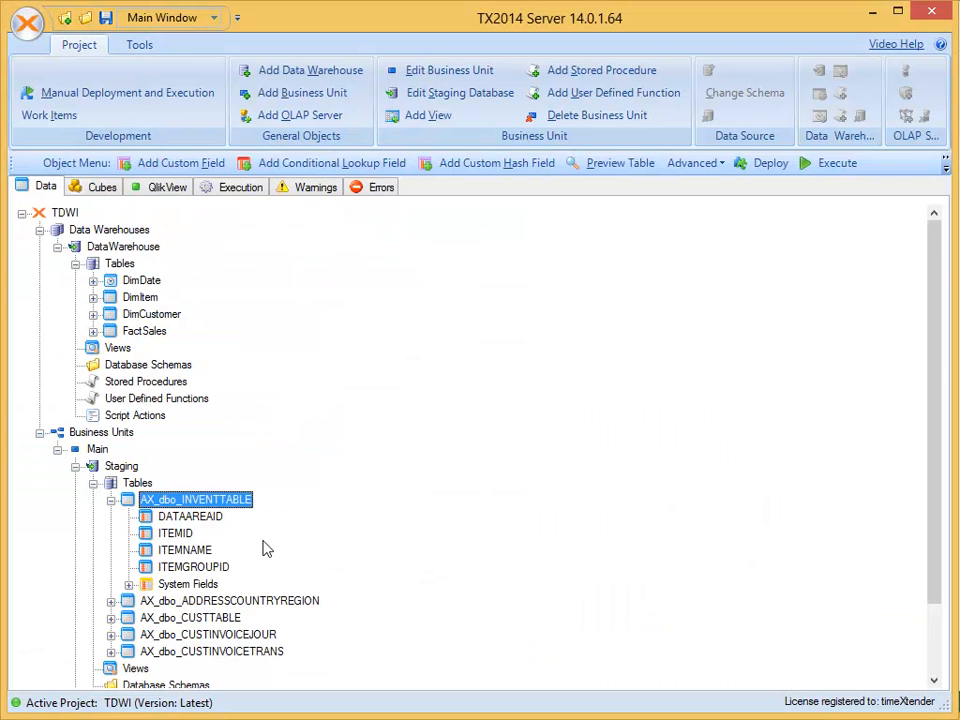
scroll(265, 548, down, 1)
click(185, 483)
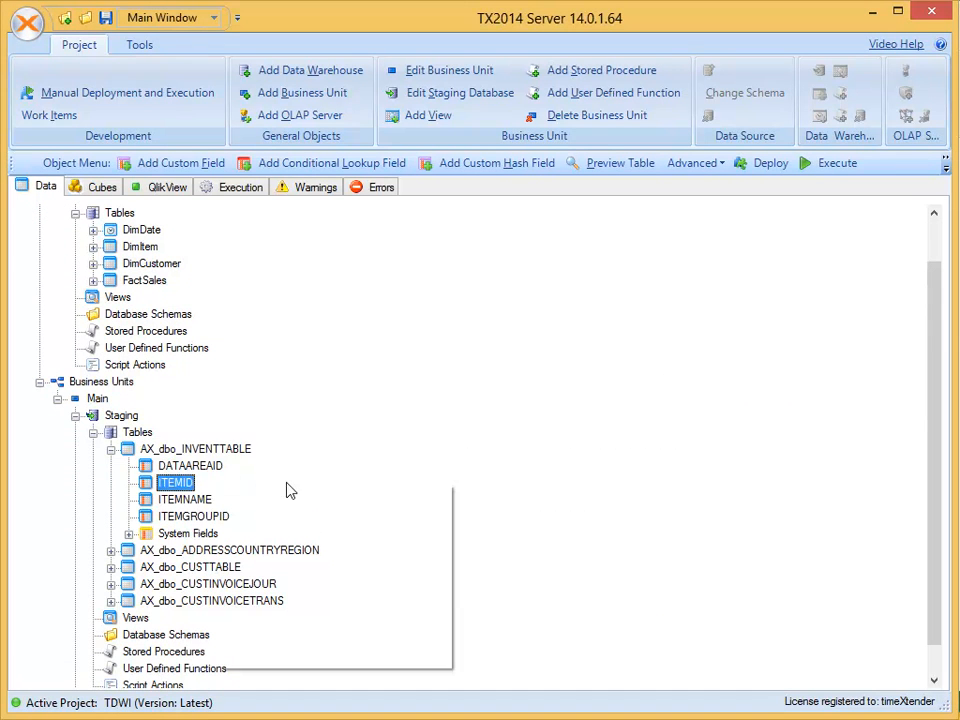
click(289, 490)
right_click(257, 470)
click(265, 481)
Enable Slowly Changing Dimensions (history) in the table settings of AX_dbo_INVENTTABLE
click(221, 452)
right_click(236, 450)
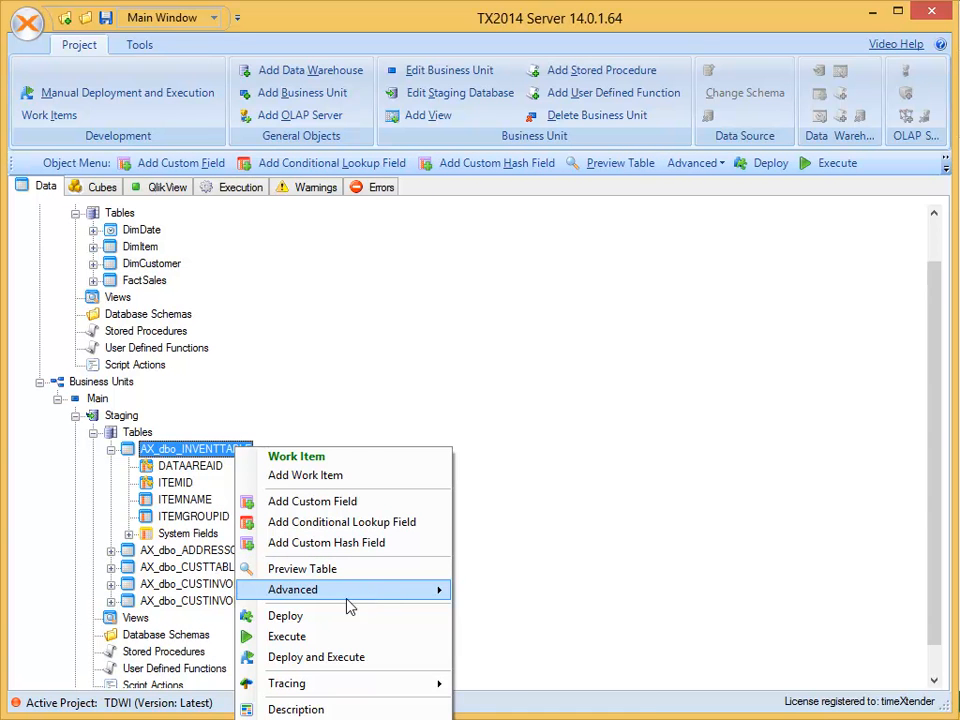
mouse_move(339, 590)
click(527, 613)
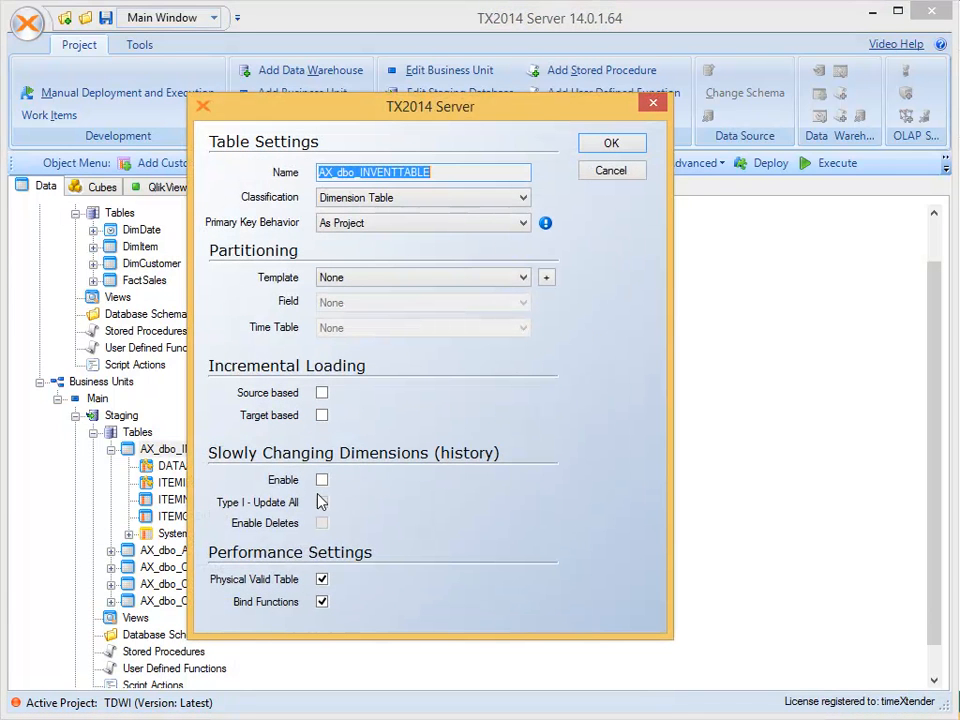
click(322, 481)
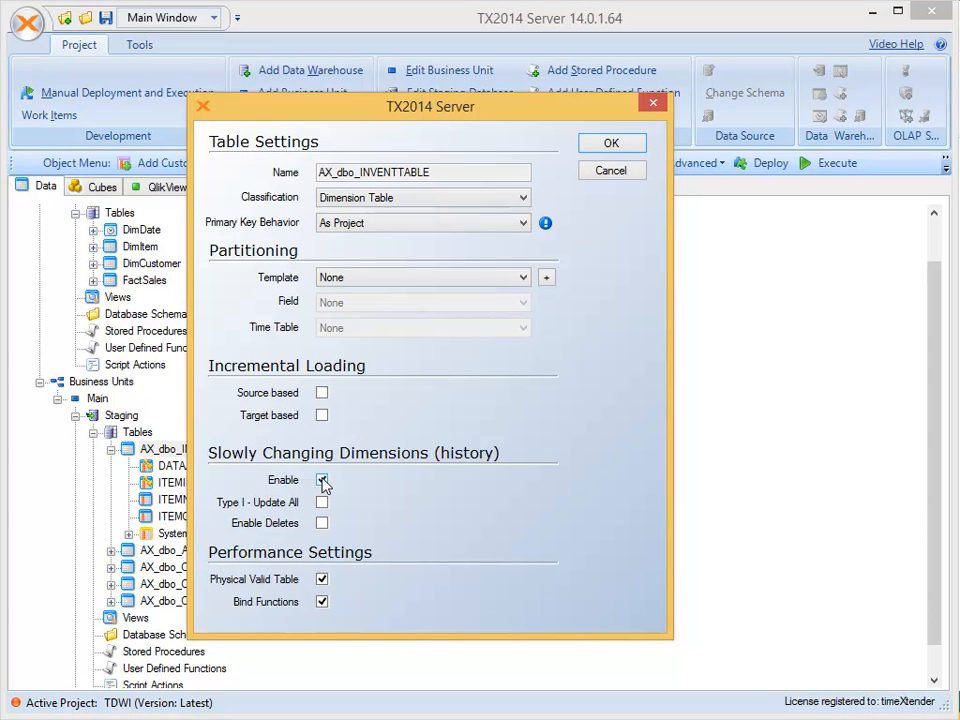
click(612, 146)
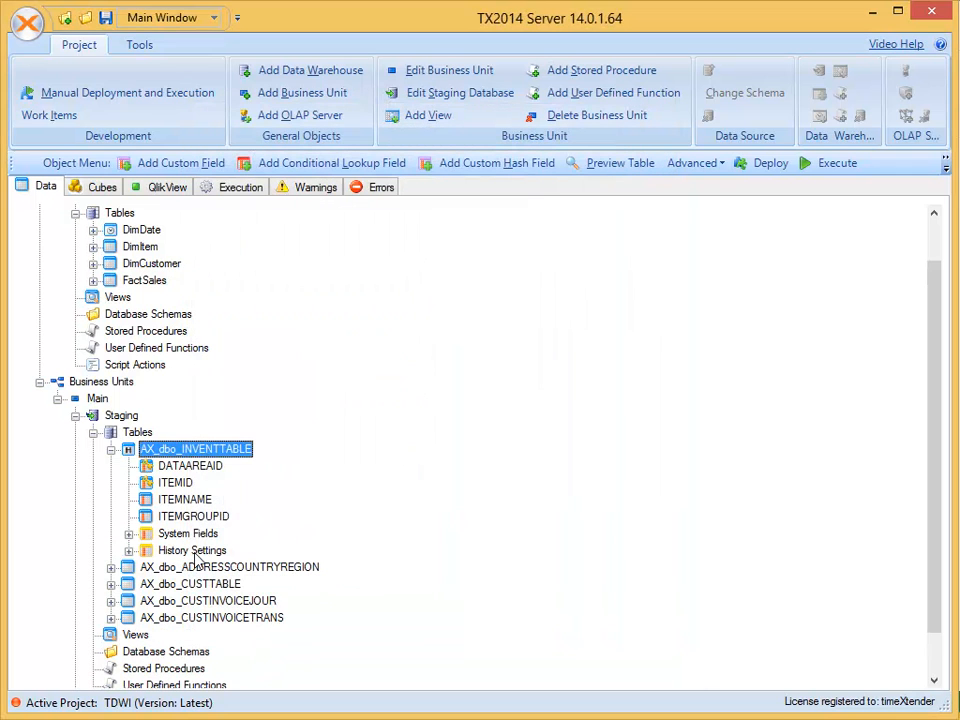
In the table's history settings, set DATAAREAID and ITEMID as natural key, ITEMNAME as Type I and ITEMGROUPID as Type II
click(192, 551)
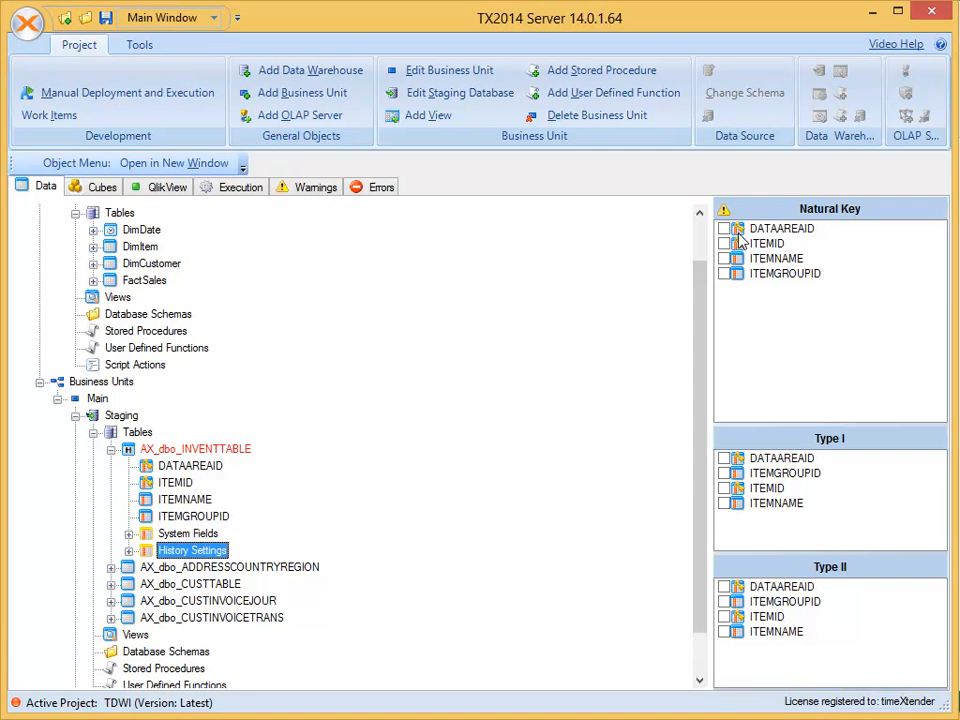
click(724, 229)
click(724, 243)
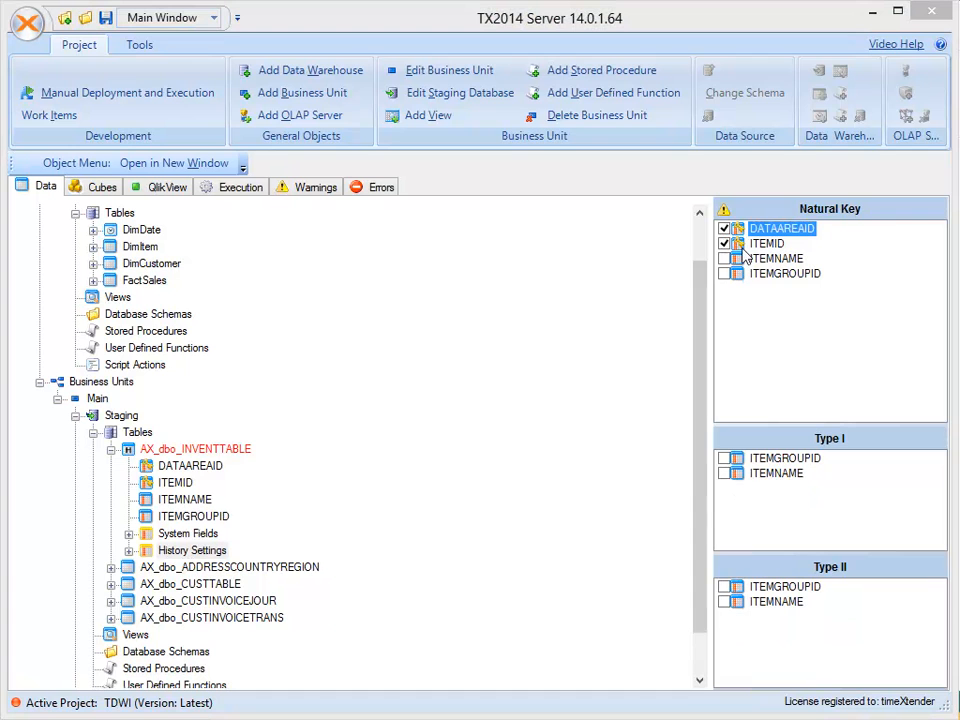
click(725, 473)
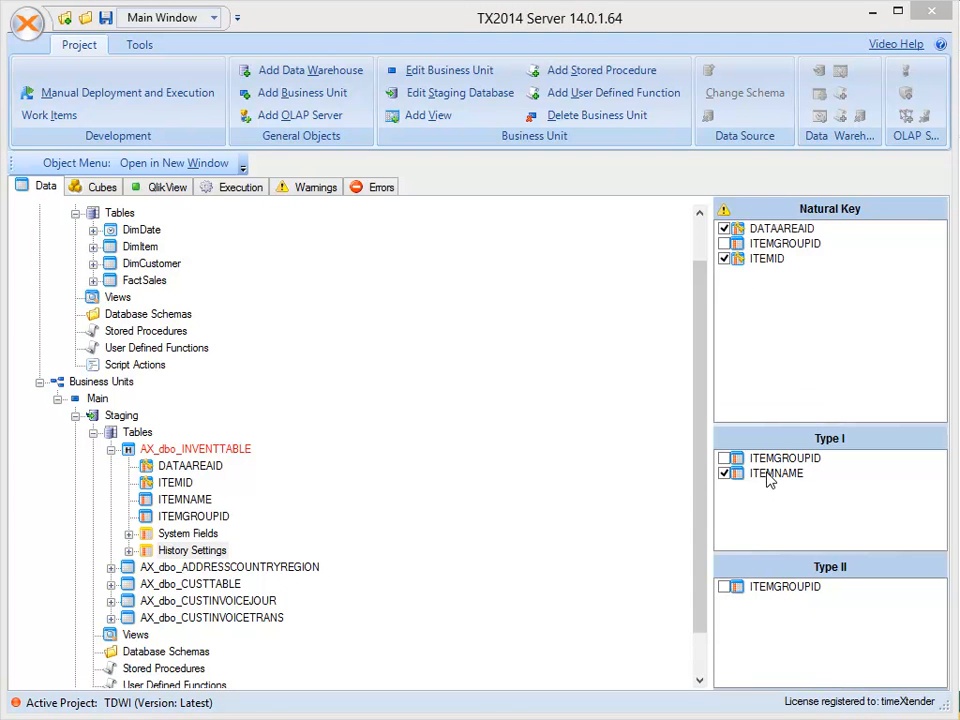
click(768, 476)
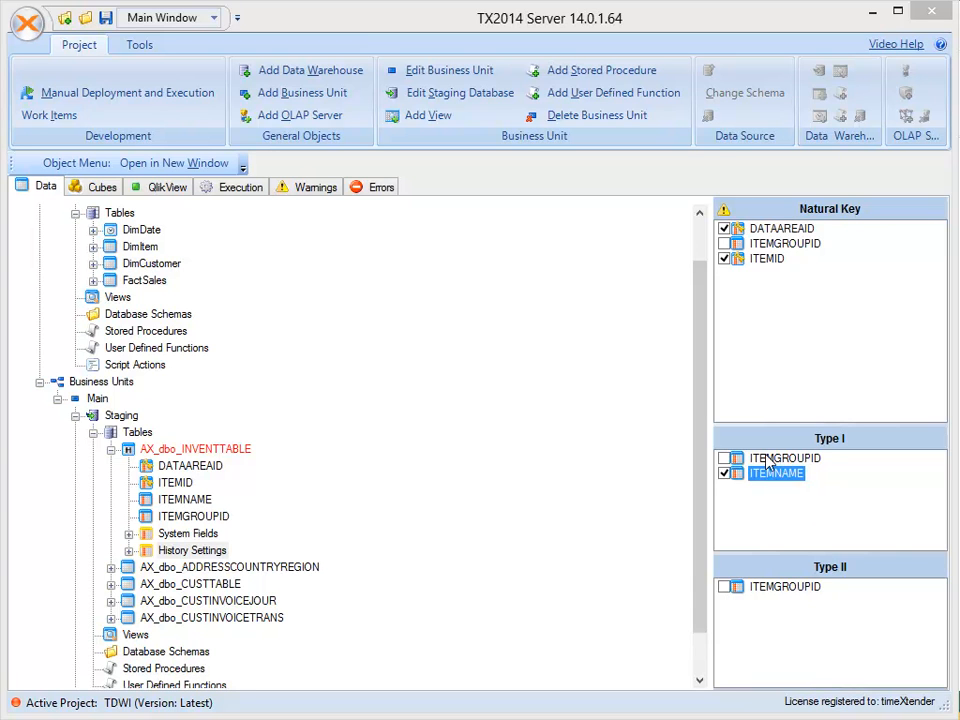
click(725, 588)
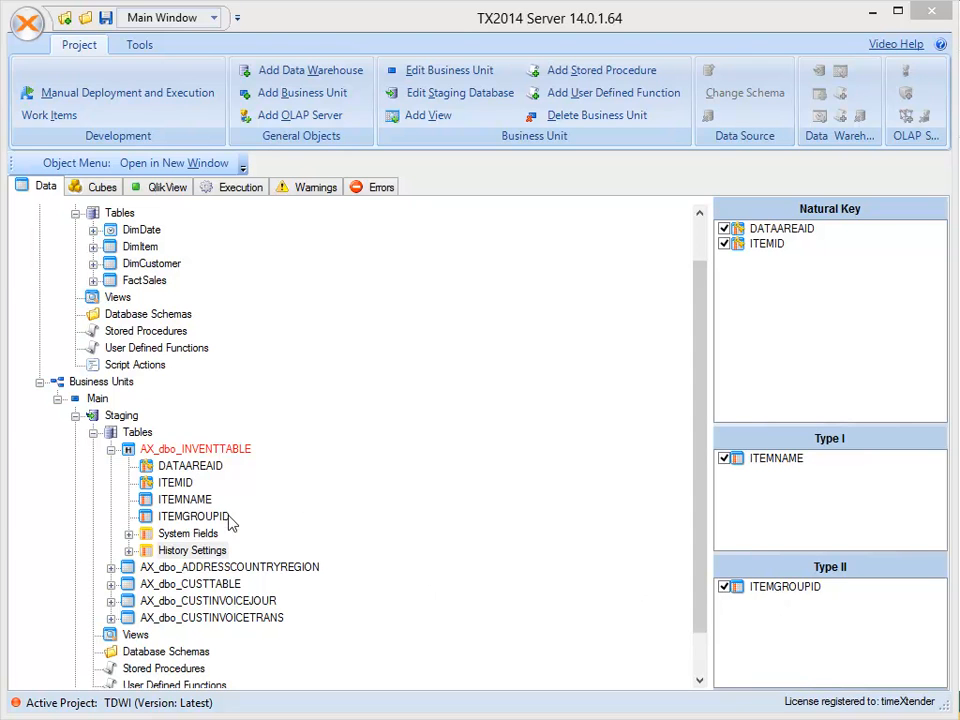
click(776, 588)
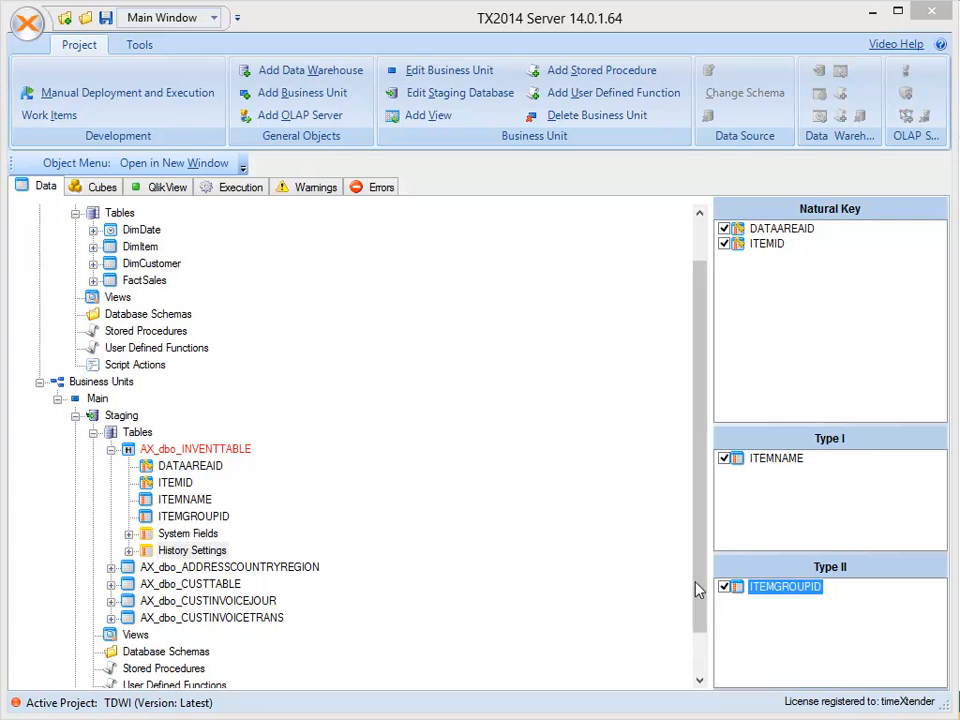
Expand the SK_Item lookup of AX_dbo_CUSTINVOICETRANS down to the joins of its DW_Id lookup field
drag(697, 583, 688, 654)
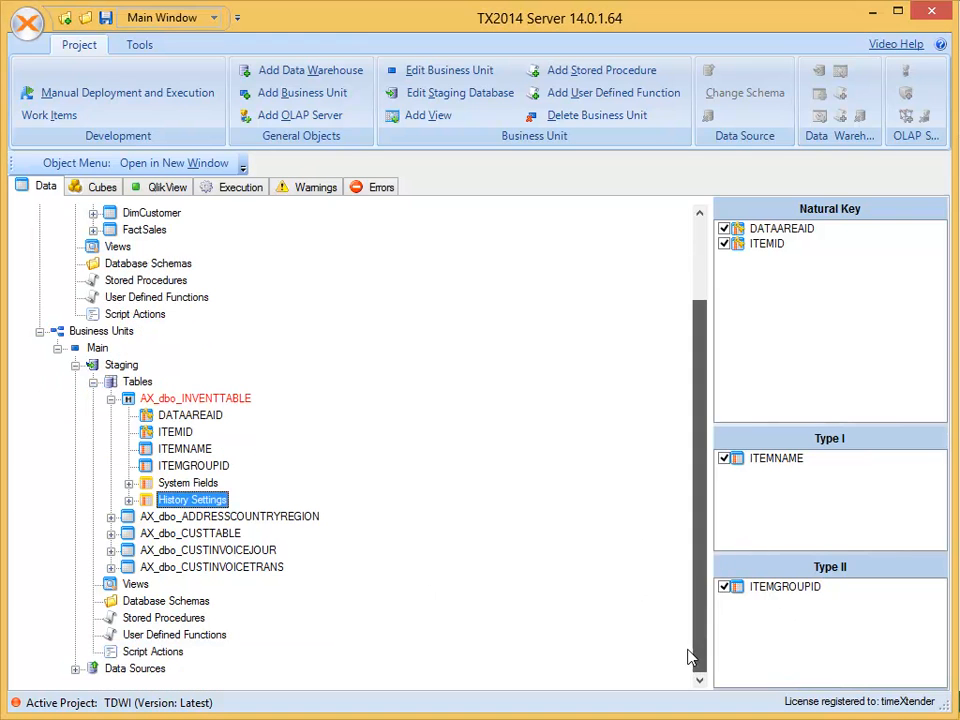
click(112, 567)
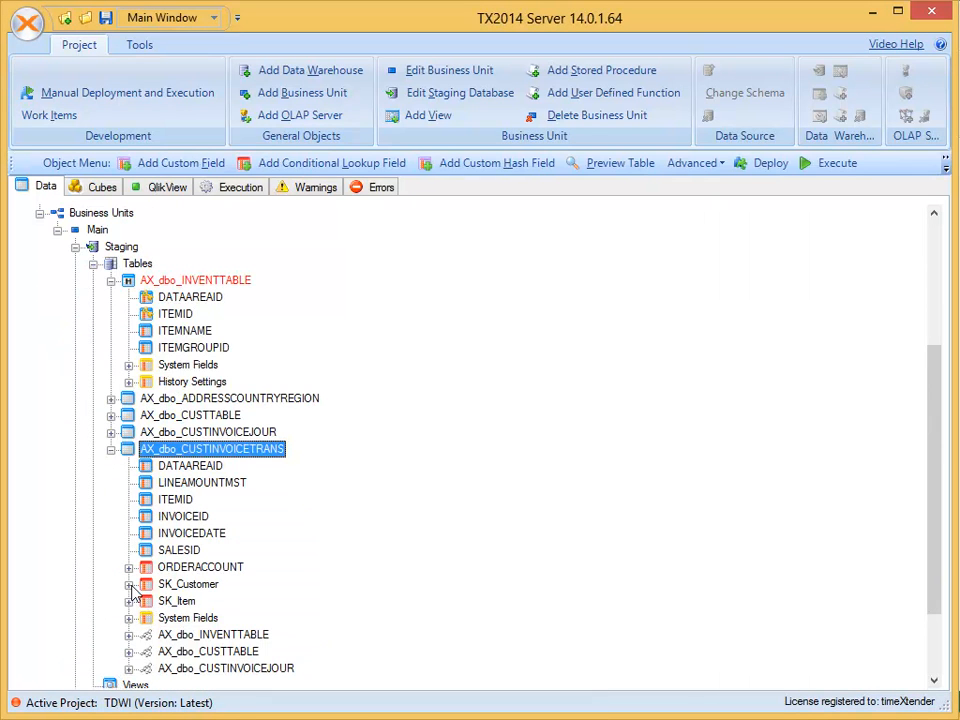
click(128, 601)
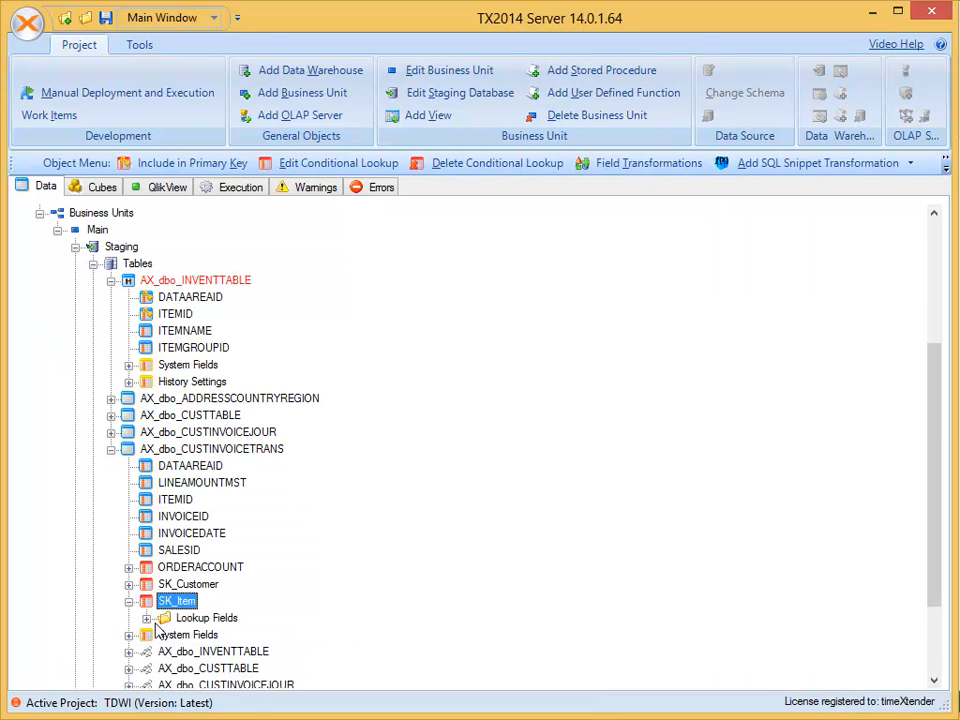
click(147, 619)
click(165, 635)
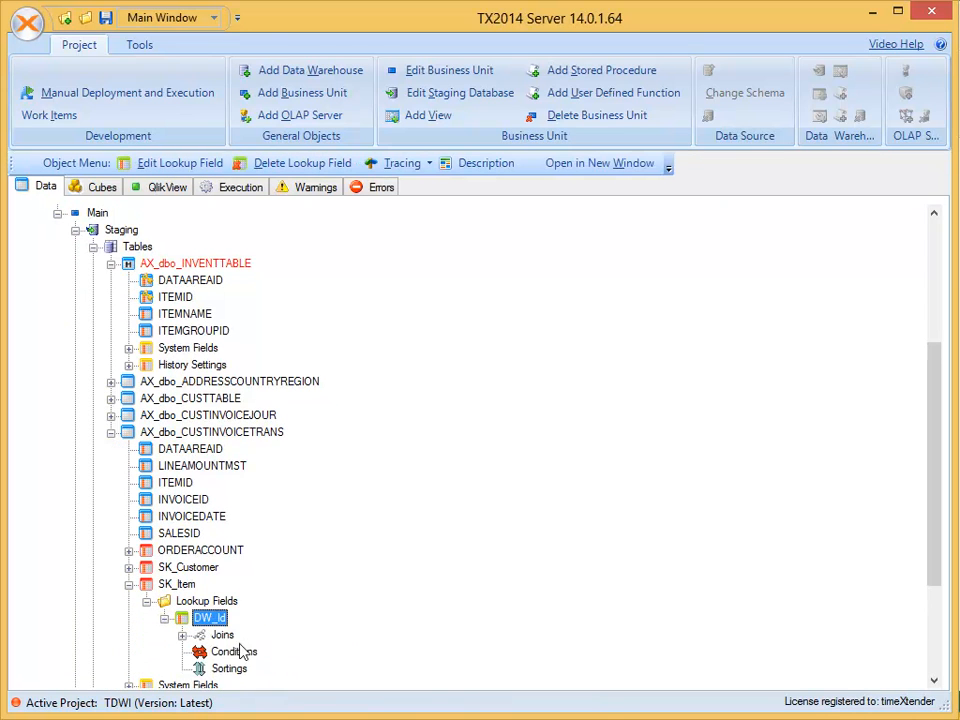
click(223, 636)
Add a join to the DW_Id lookup requiring SCD From DateTime to be Less or Equal to INVOICEDATE
right_click(248, 636)
click(617, 590)
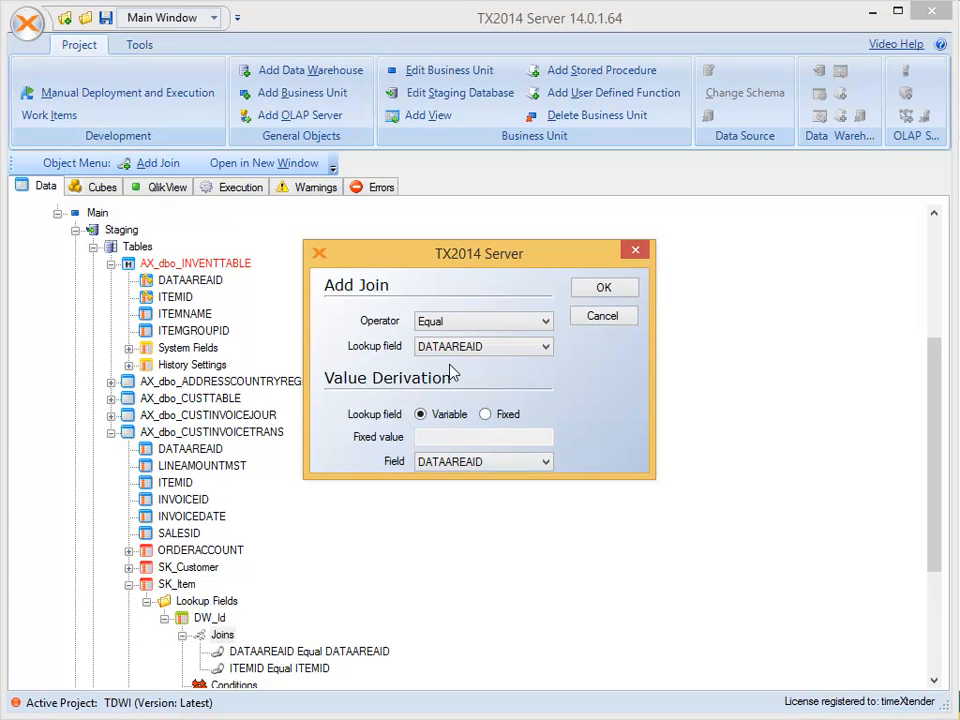
click(455, 349)
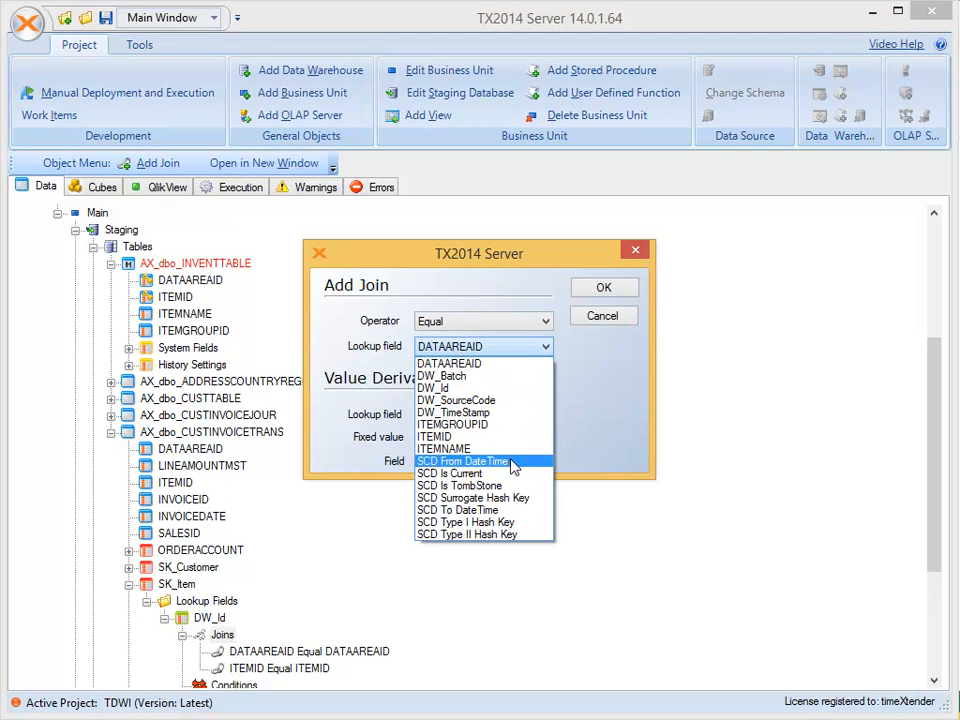
click(512, 463)
click(452, 324)
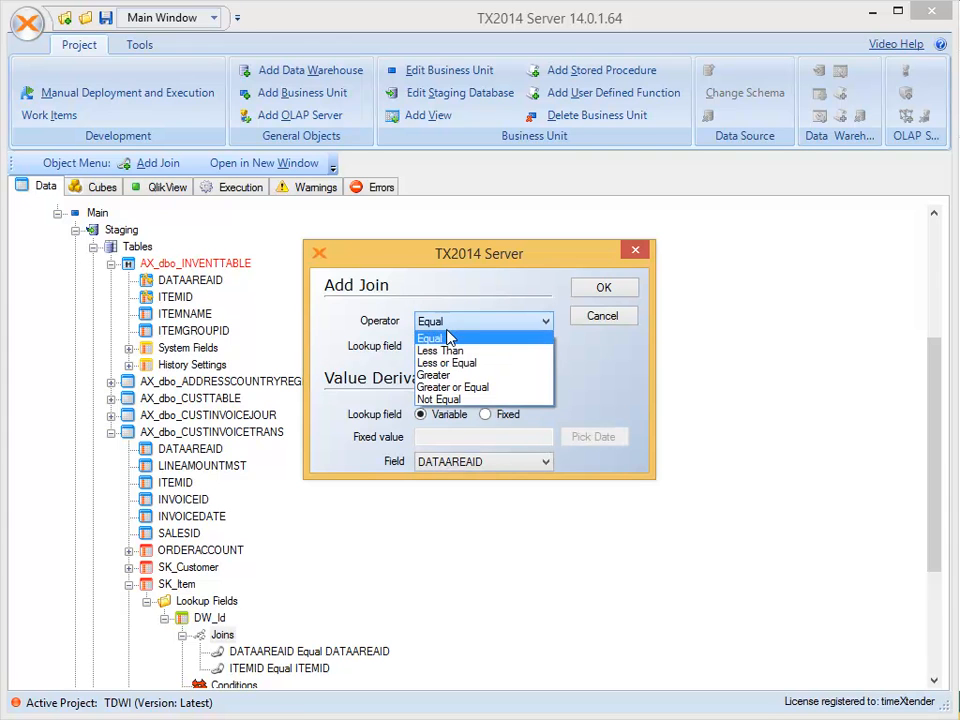
click(455, 363)
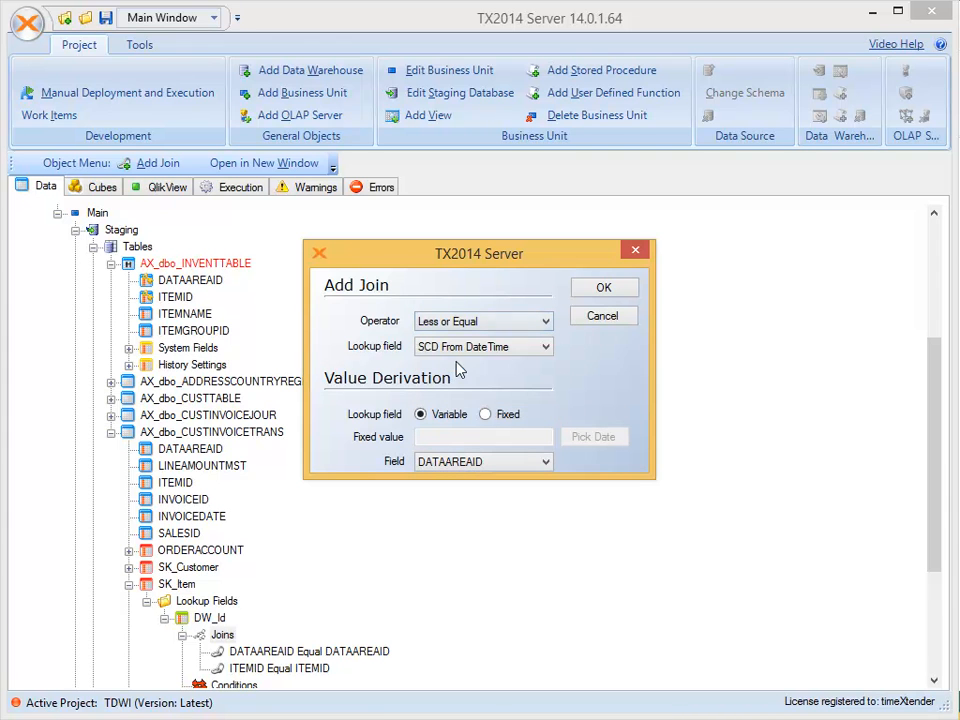
click(466, 469)
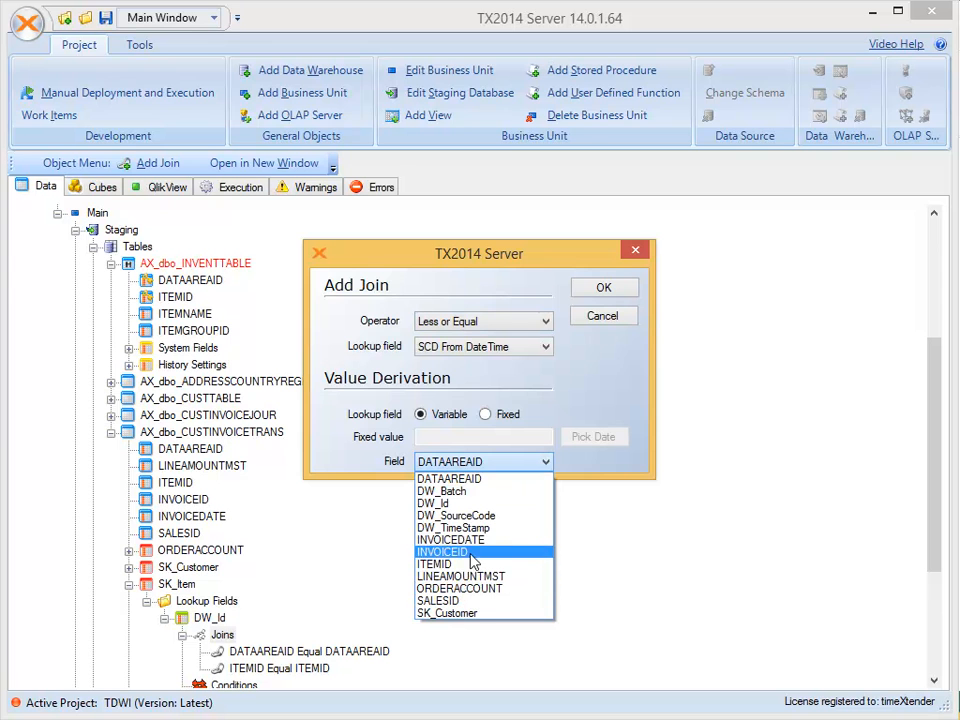
click(470, 540)
click(598, 289)
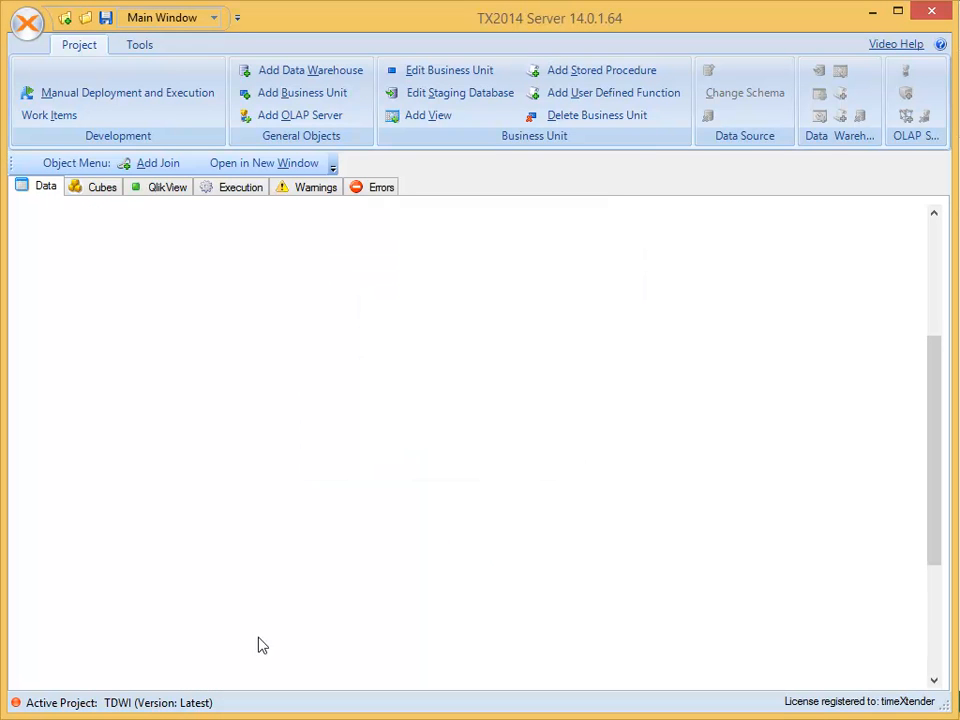
Add a second date join requiring SCD To DateTime to be Greater than INVOICEDATE, and collapse the SK_Item field
right_click(250, 637)
click(311, 650)
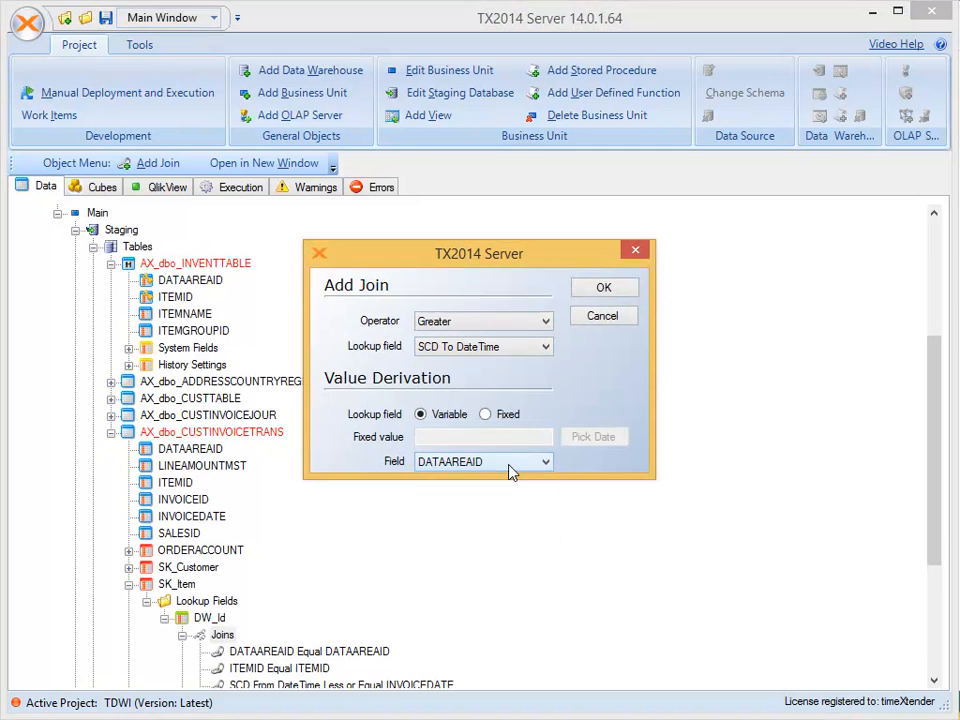
click(514, 462)
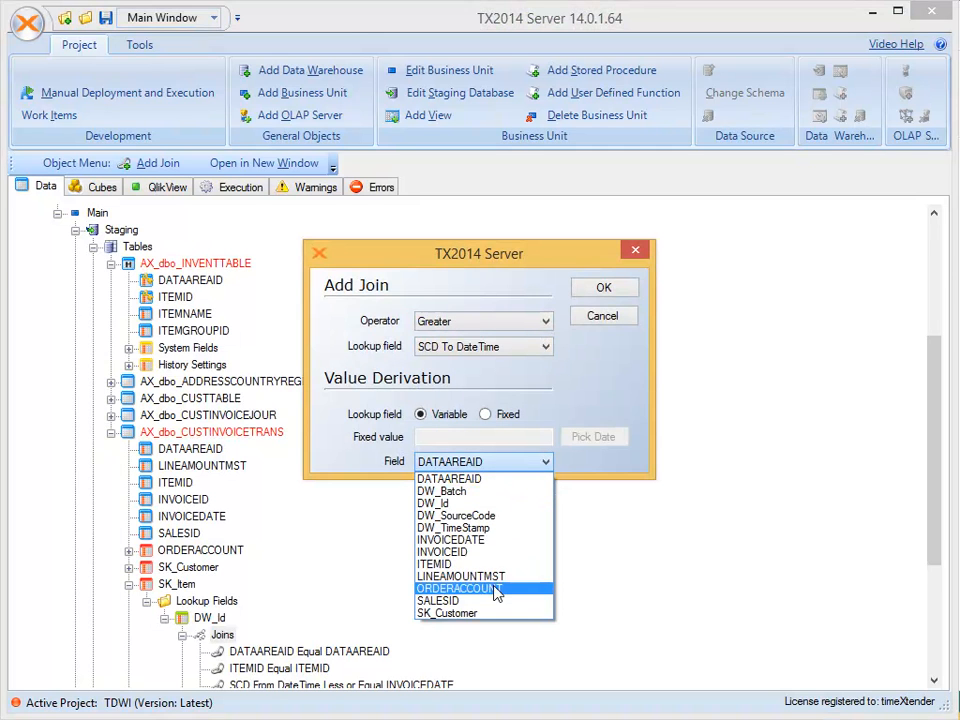
click(460, 540)
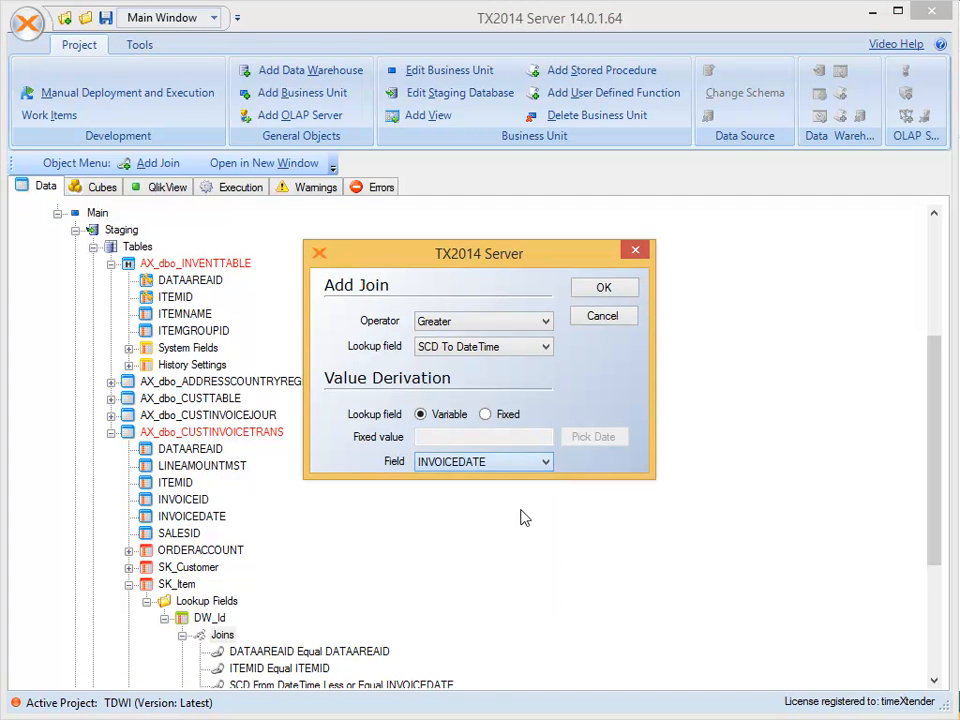
click(604, 288)
click(128, 584)
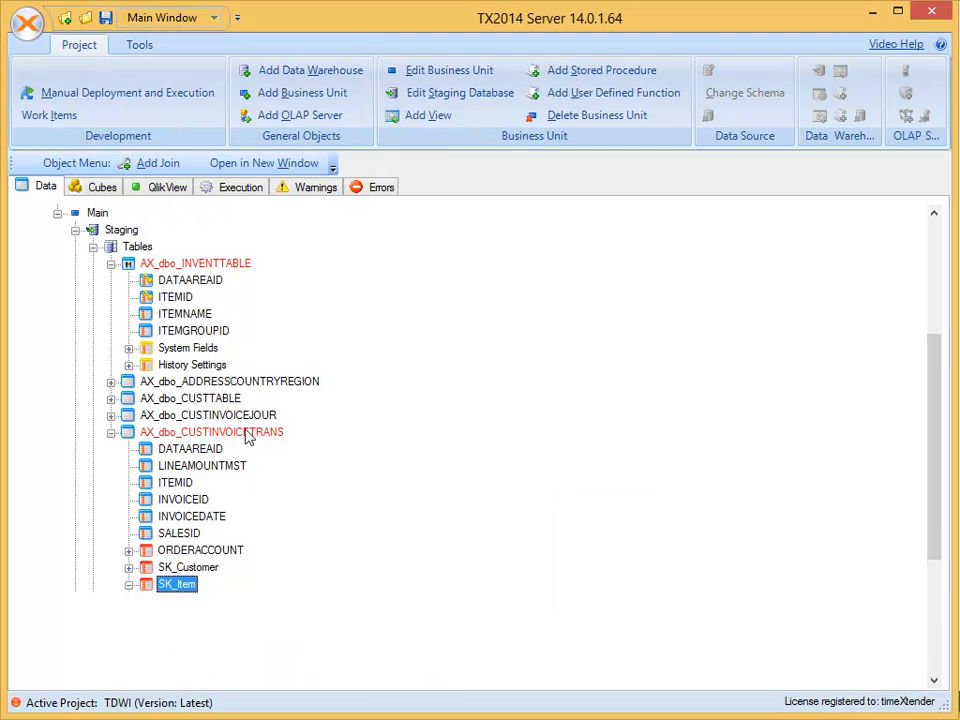
Deploy and execute the whole project, including business units, data warehouses and OLAP servers, with an empty version note
click(110, 98)
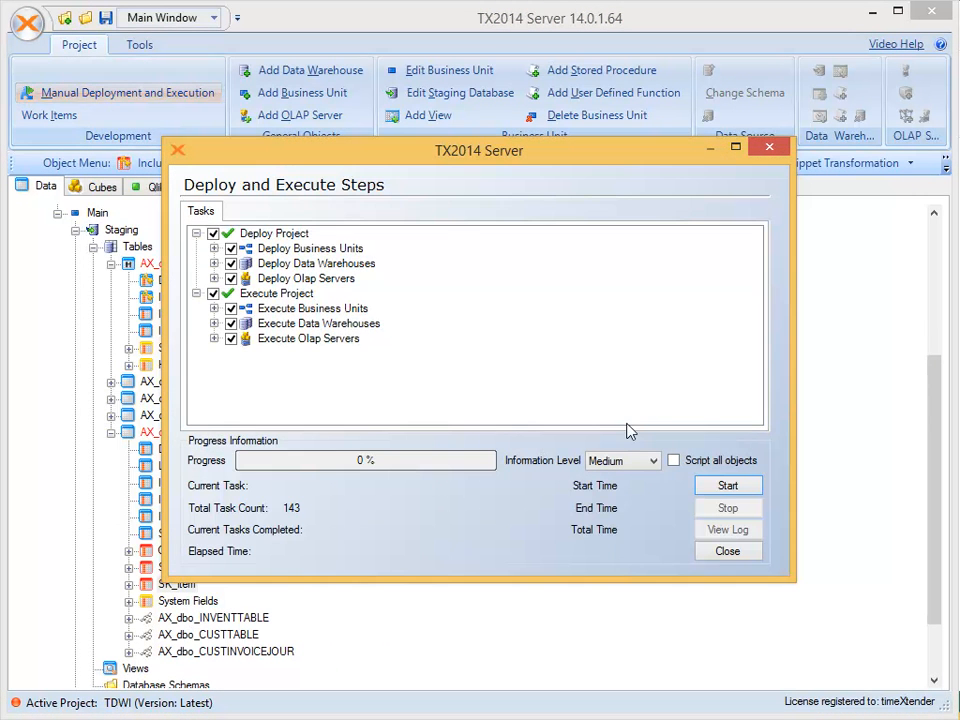
click(728, 490)
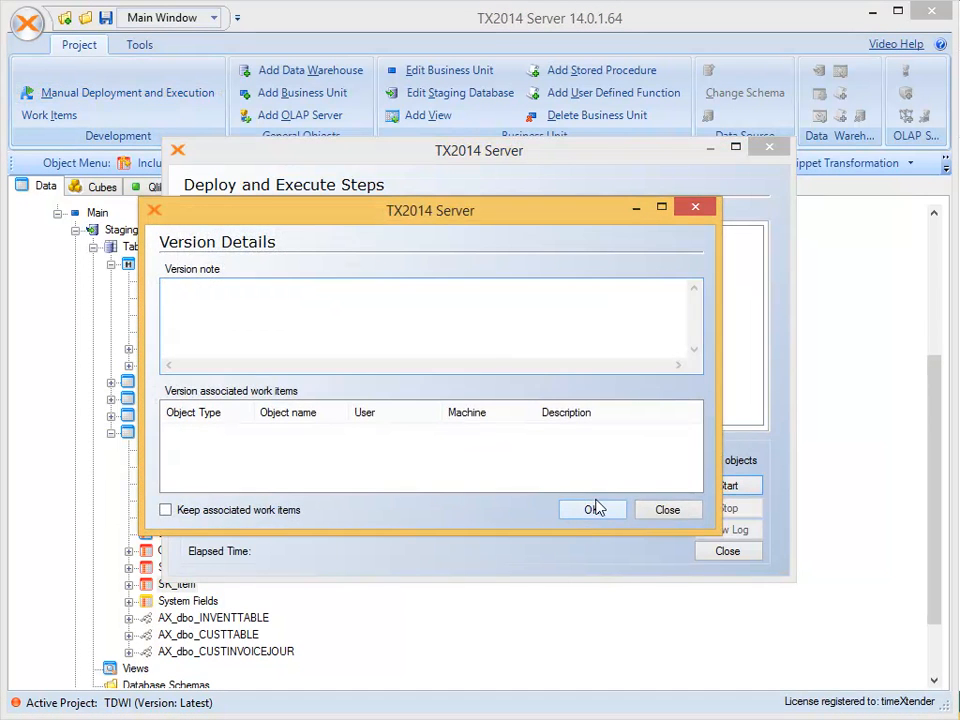
click(596, 512)
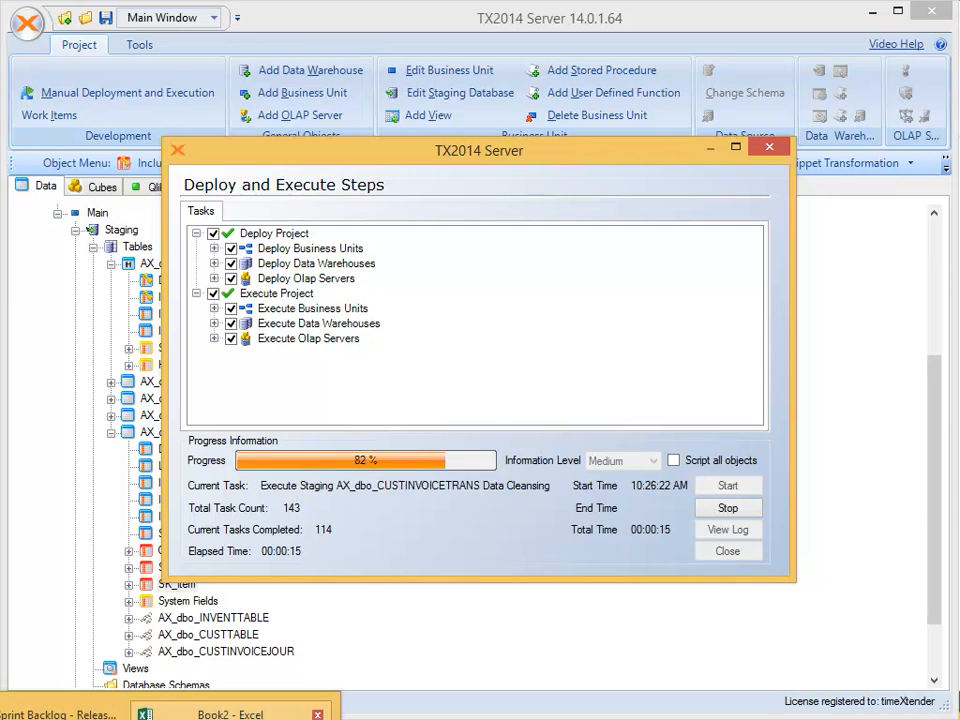
Look at the Excel PivotTable, switch to SQL Server Management Studio and change the ITEMGROUPID of item 1001 in dbo.INVENTTABLE to Flatscreen
click(235, 714)
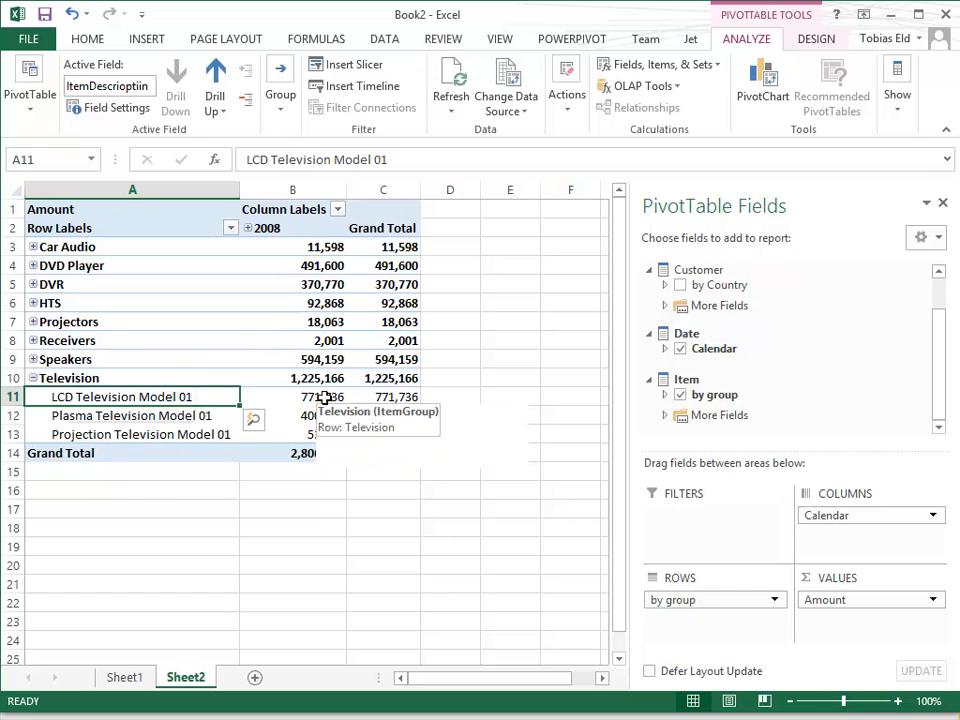
key(alt+Tab)
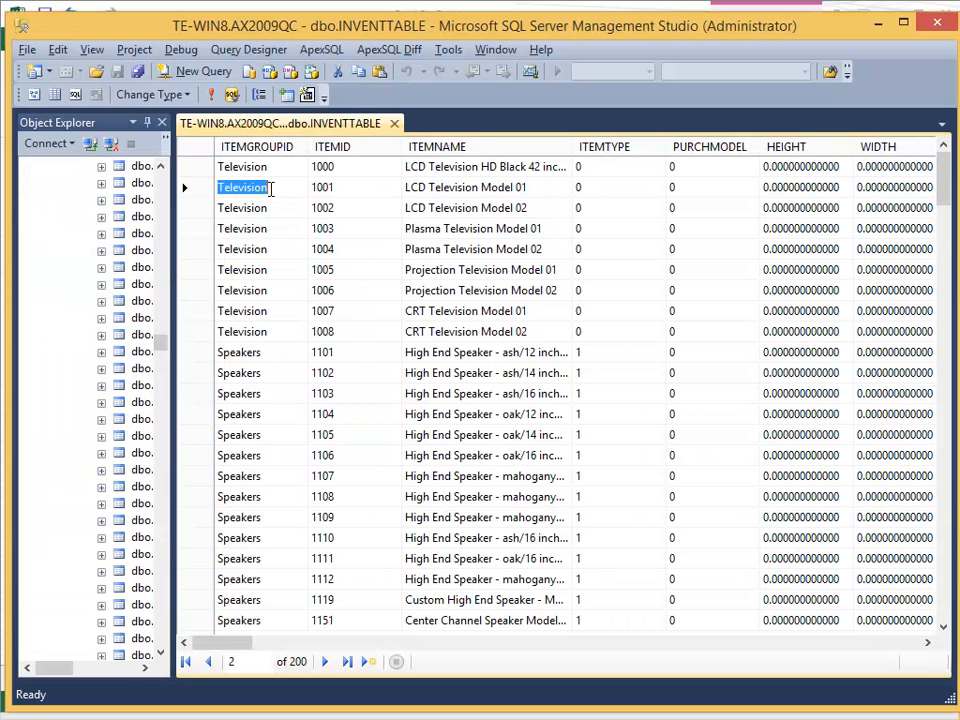
text(Flatscreen)
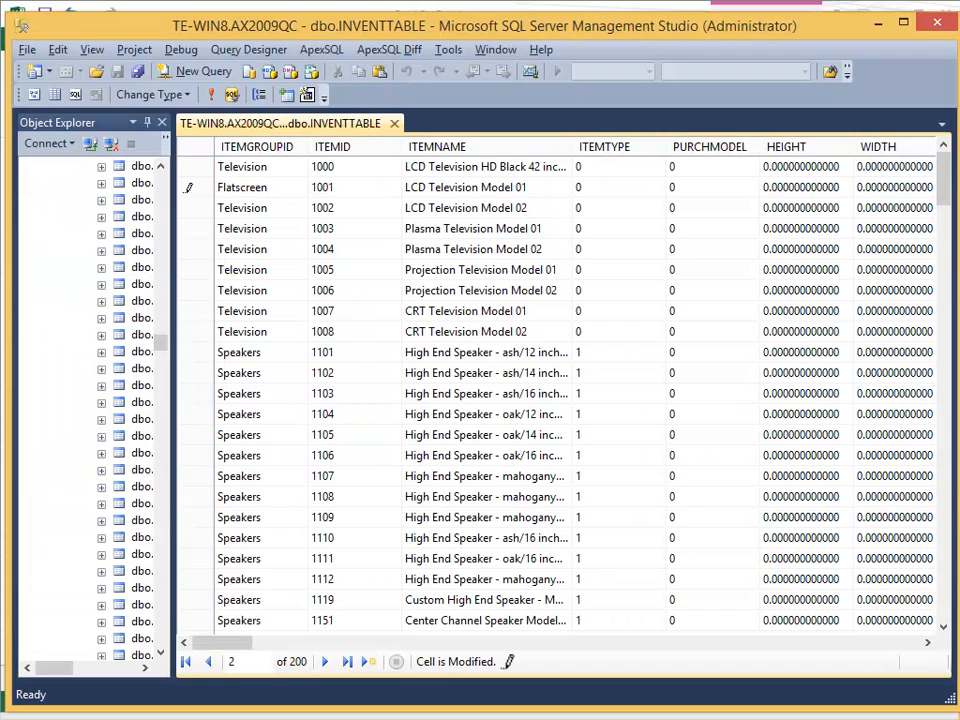
key(Tab)
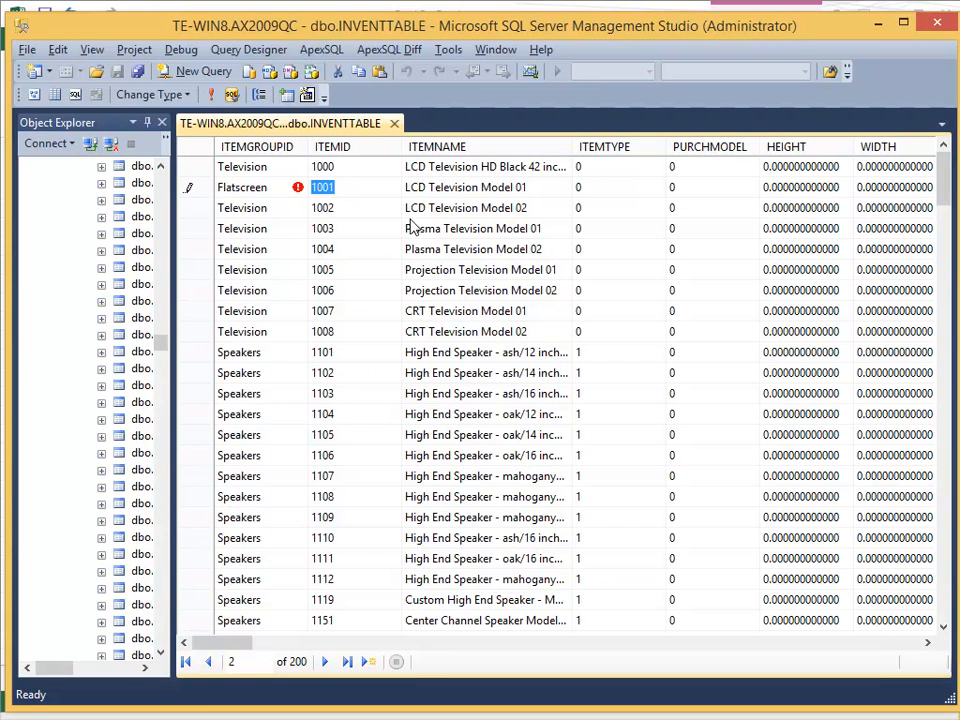
key(Down)
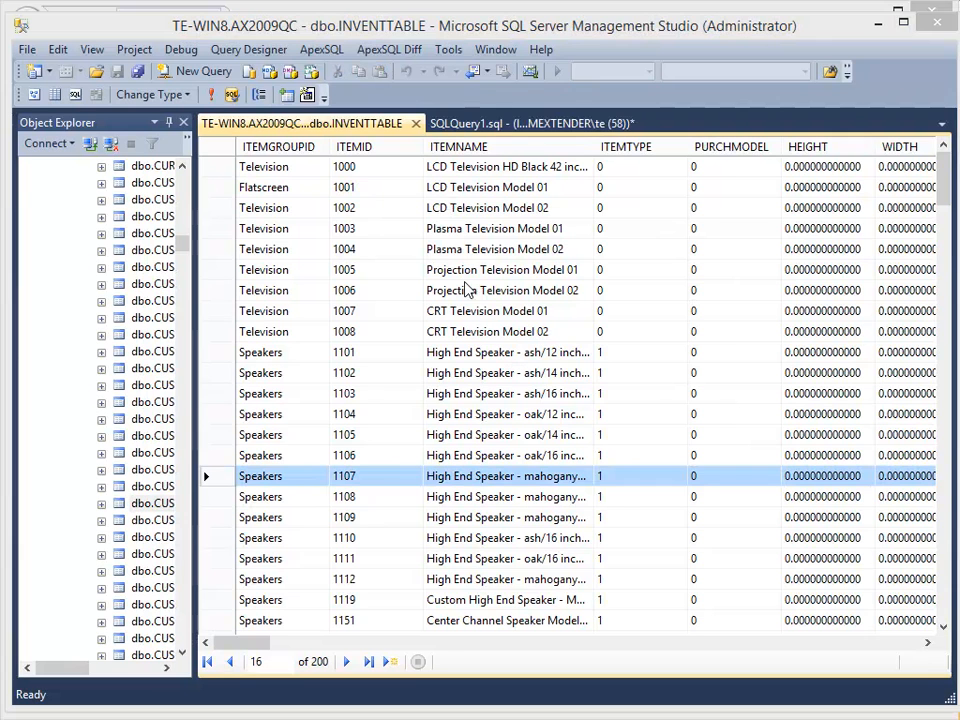
Run the prepared SQL query inserting a CEU invoice header and a 1000-amount line for item 1001, both dated 2014-02-20
click(491, 123)
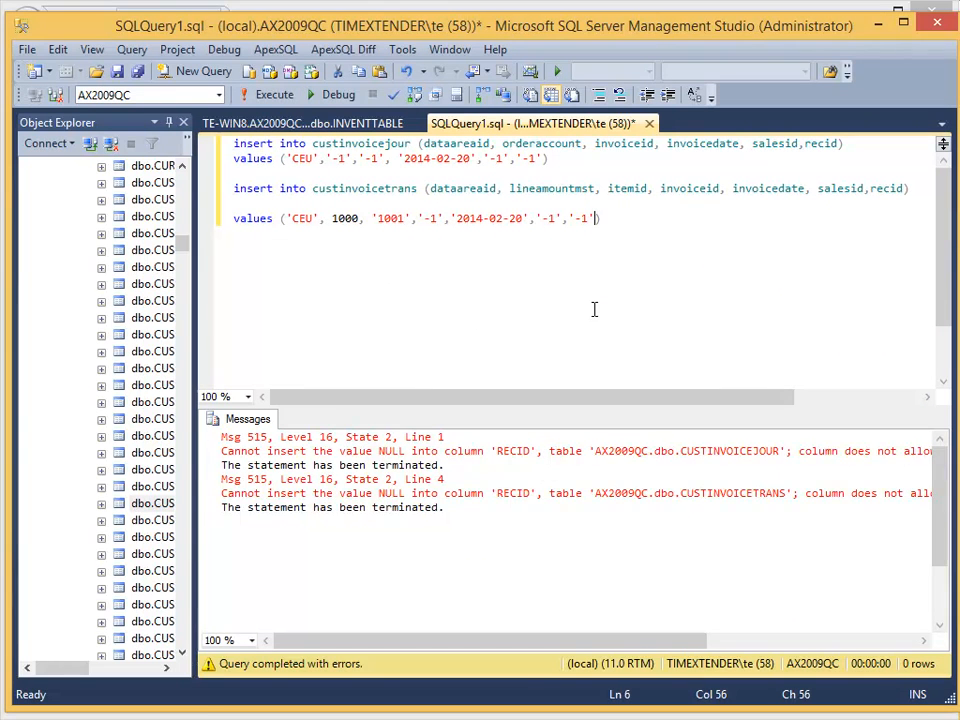
key(F5)
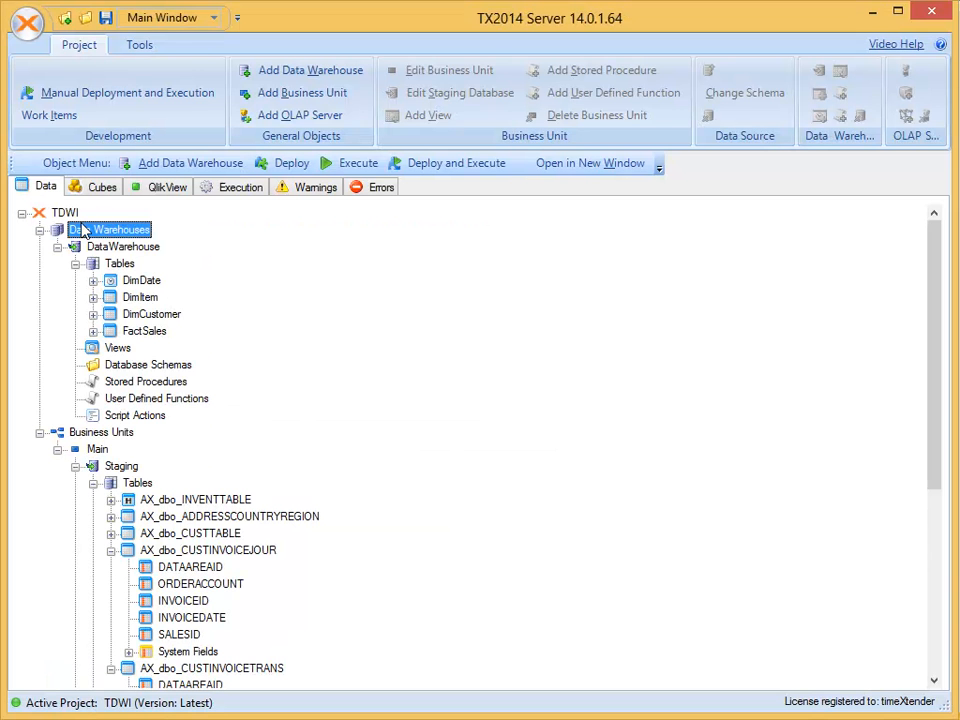
Switch to TX2014 Server and execute the whole TDWI project, including business units, data warehouses and OLAP servers, without deploying
right_click(82, 225)
right_click(75, 214)
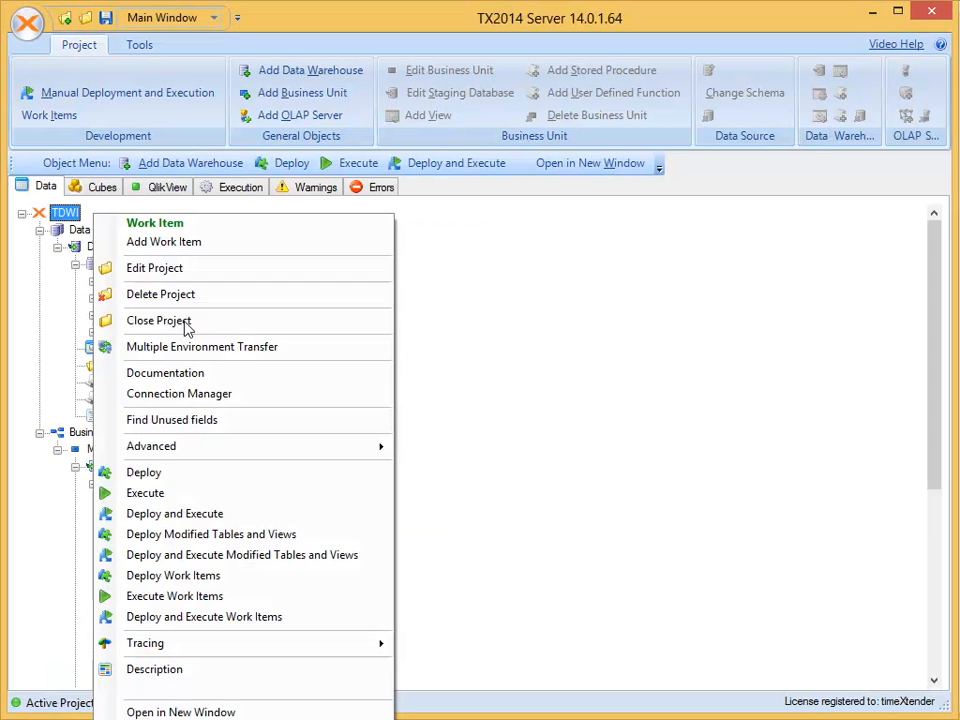
click(178, 494)
click(712, 486)
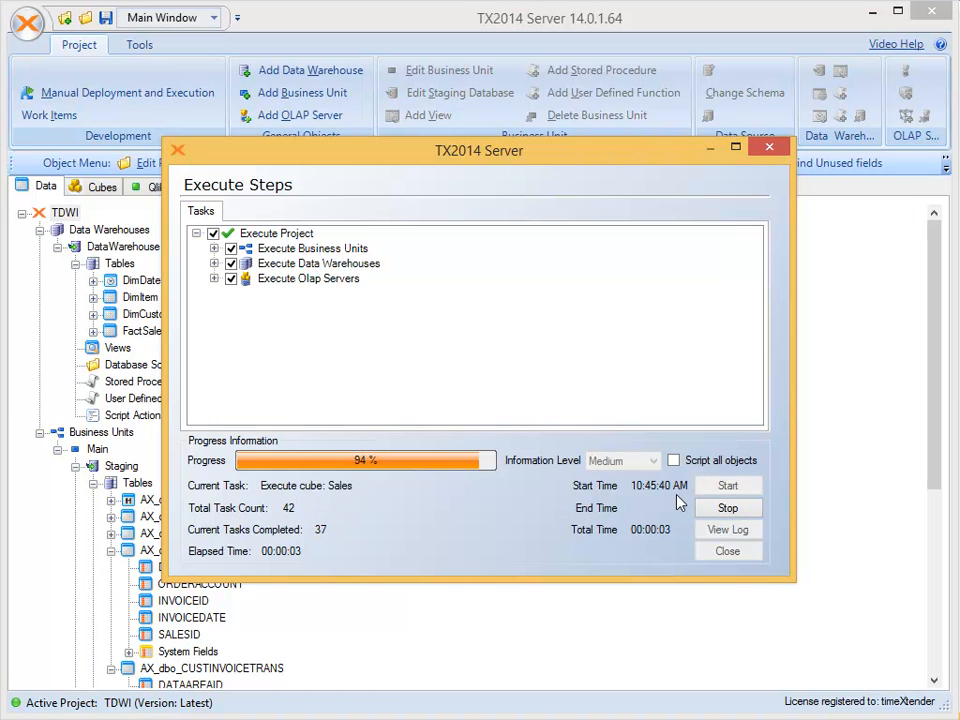
Switch to the Book2 workbook in Excel and refresh the sales PivotTable on Sheet2
mouse_move(130, 718)
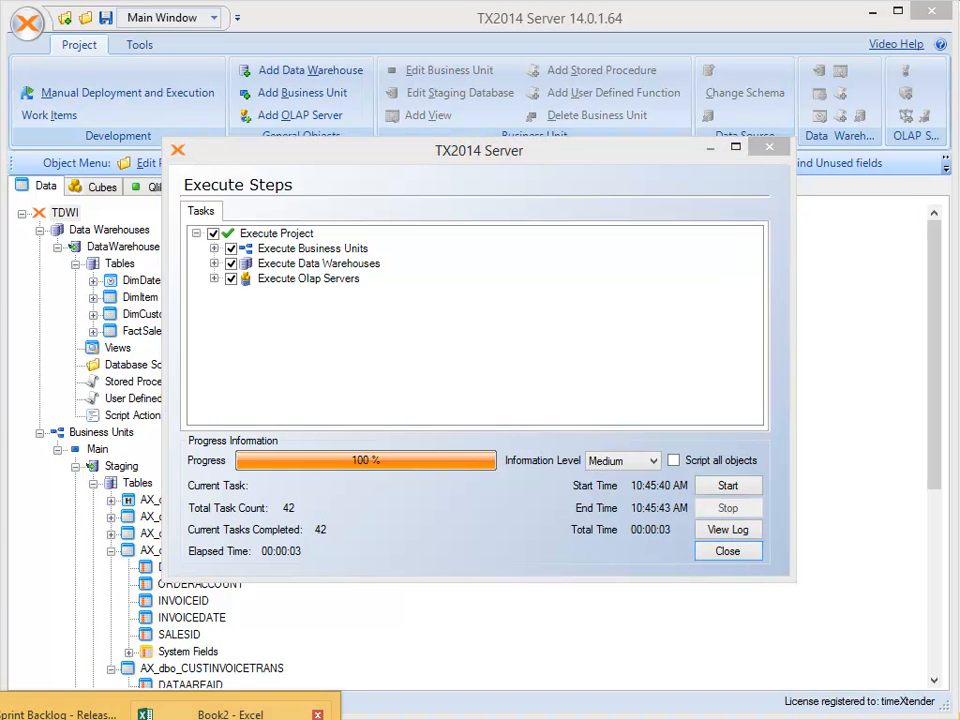
click(230, 715)
click(198, 380)
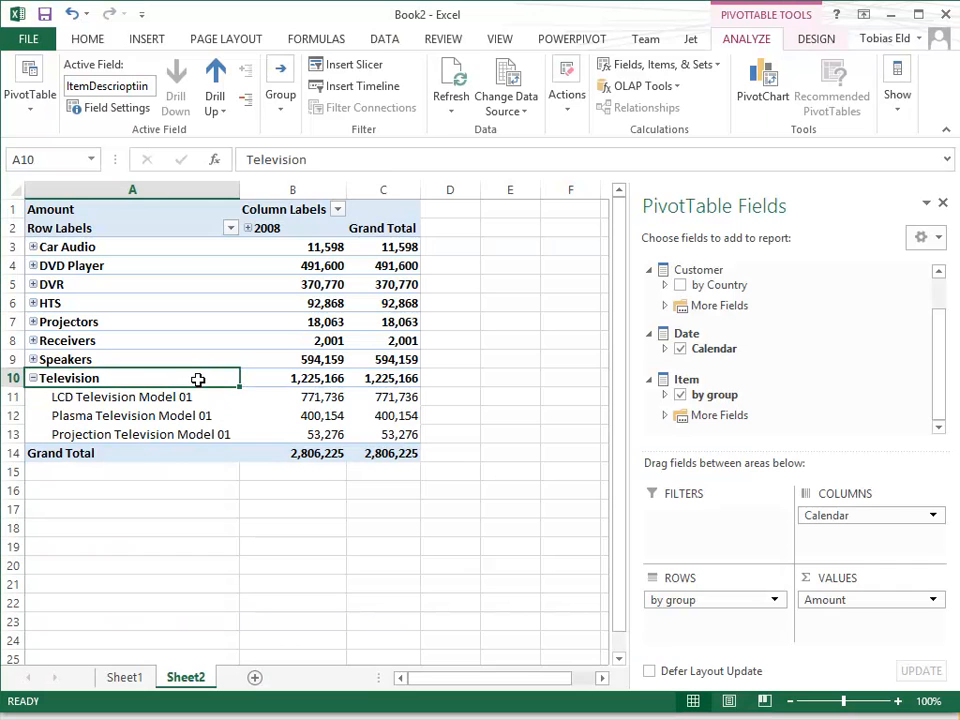
click(452, 80)
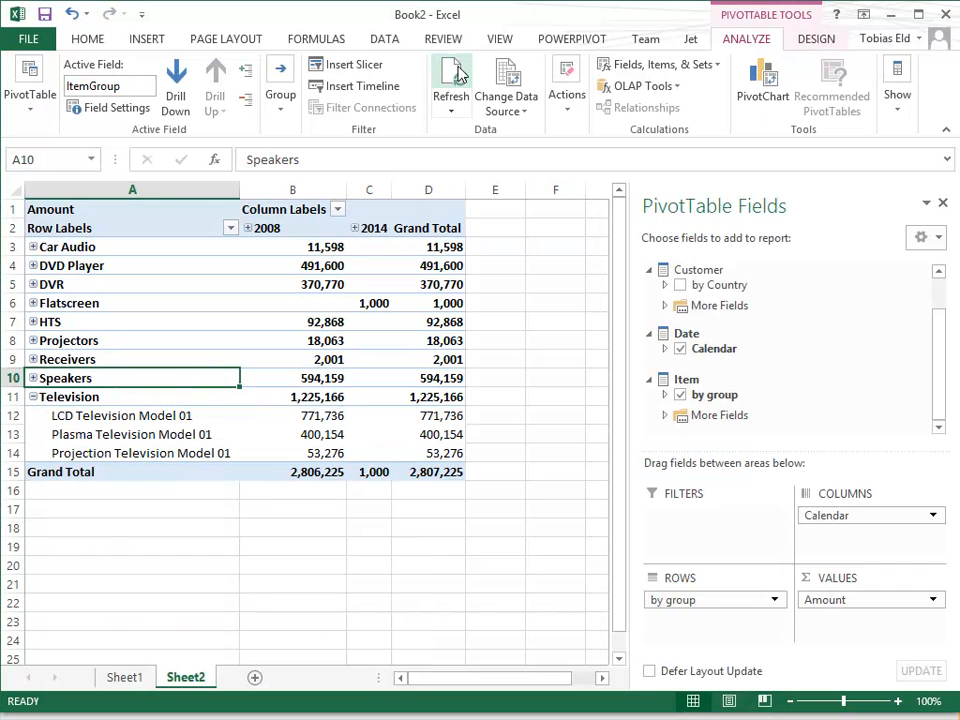
Expand the Flatscreen item group and compare LCD Television Model 01 under Flatscreen with its entry under Television
click(379, 303)
click(32, 303)
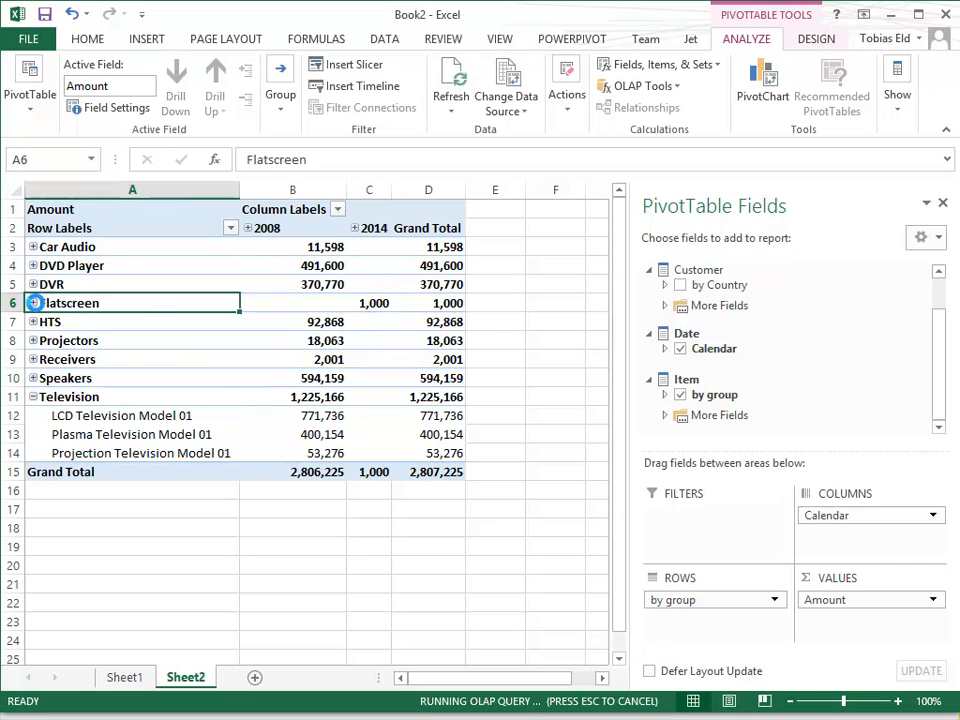
click(147, 322)
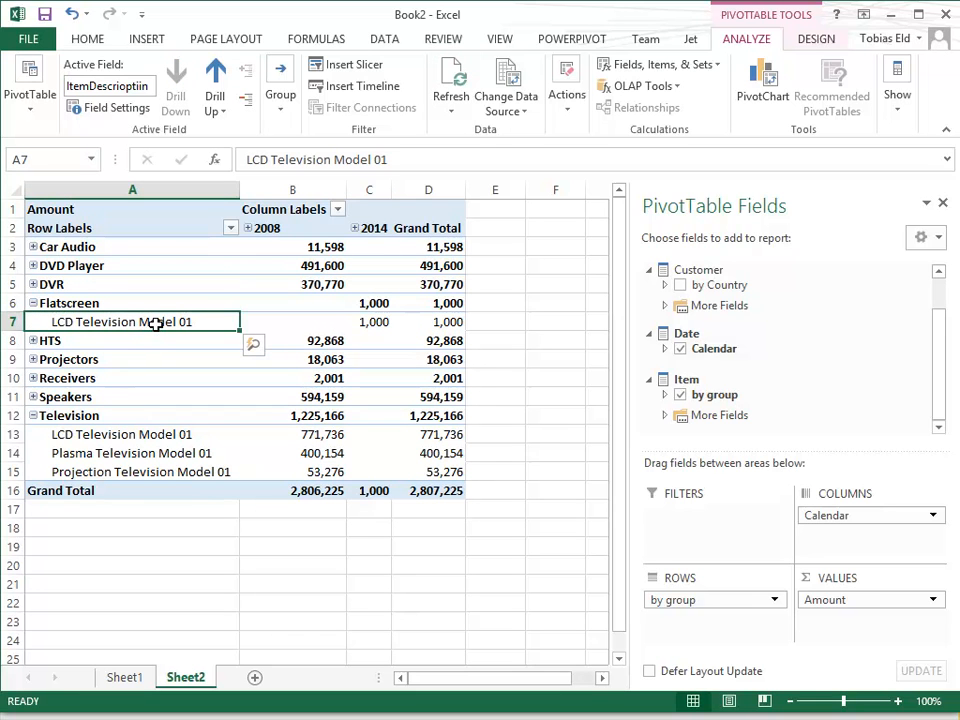
click(94, 446)
click(96, 433)
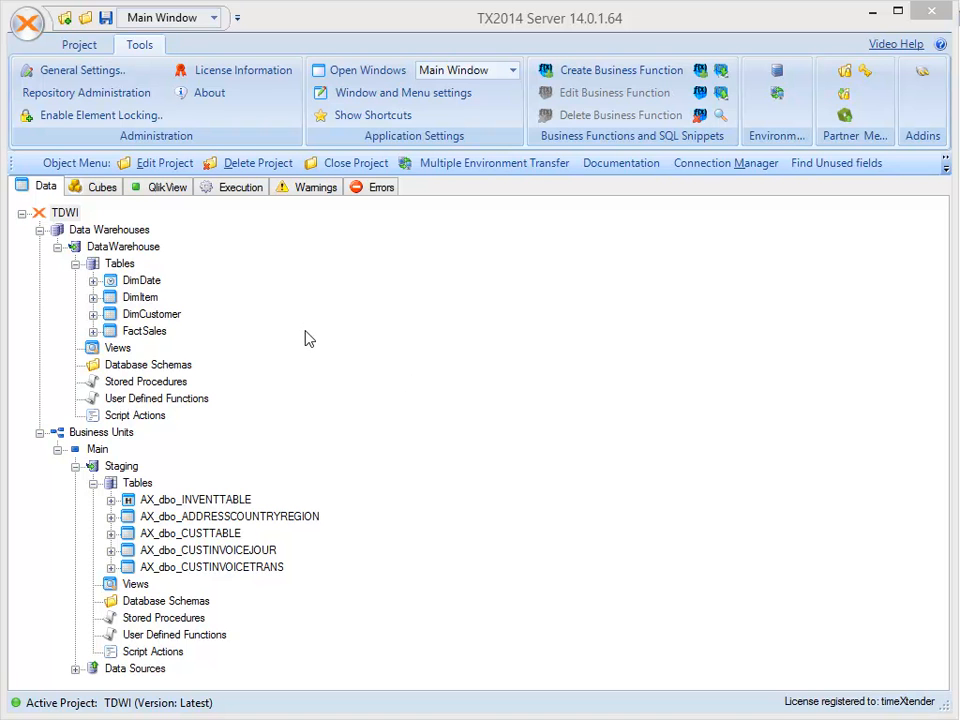
Open the tracing diagram for the OLAP Customer dimension in TX2014 Server and enlarge its window to fill the screen
click(97, 187)
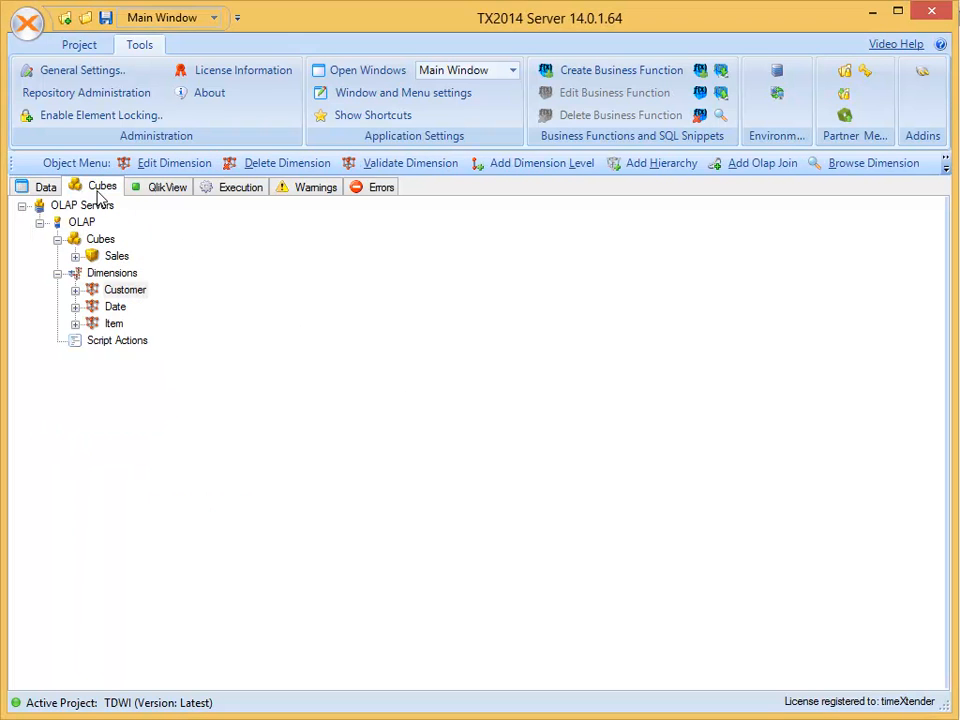
right_click(114, 292)
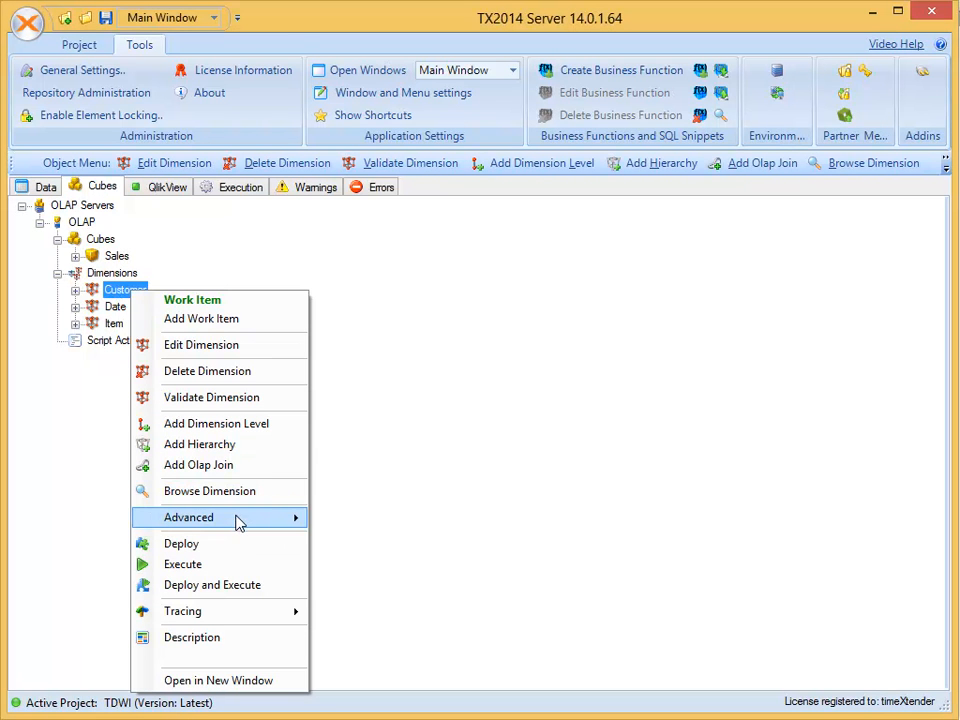
mouse_move(238, 522)
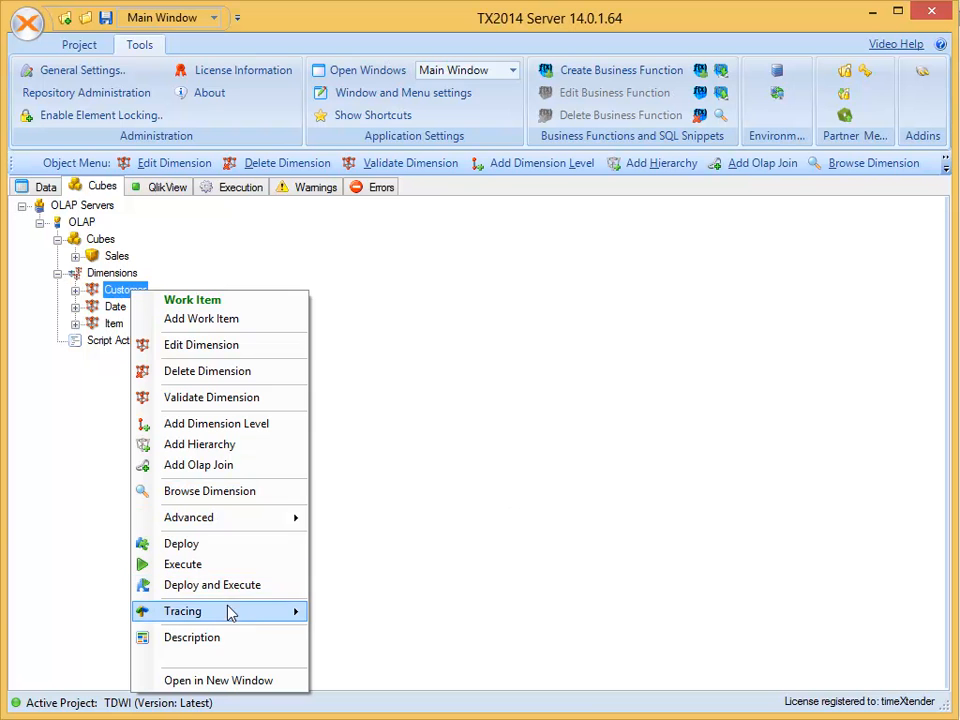
mouse_move(231, 612)
mouse_move(430, 634)
click(485, 636)
mouse_move(358, 129)
mouse_down()
mouse_move(276, 45)
mouse_move(266, 17)
mouse_up()
drag(660, 512, 936, 719)
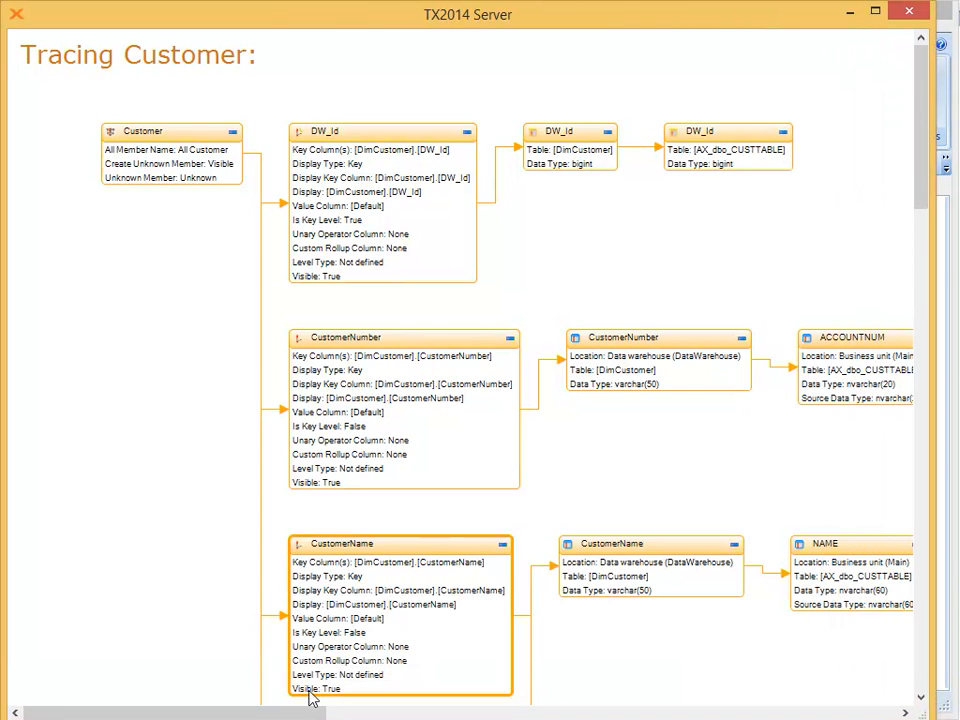
Examine the Customer dimension's lineage from its levels through the warehouse and staging tables to the AX source, and close the diagram
drag(293, 712, 352, 712)
drag(922, 190, 942, 323)
drag(453, 713, 665, 717)
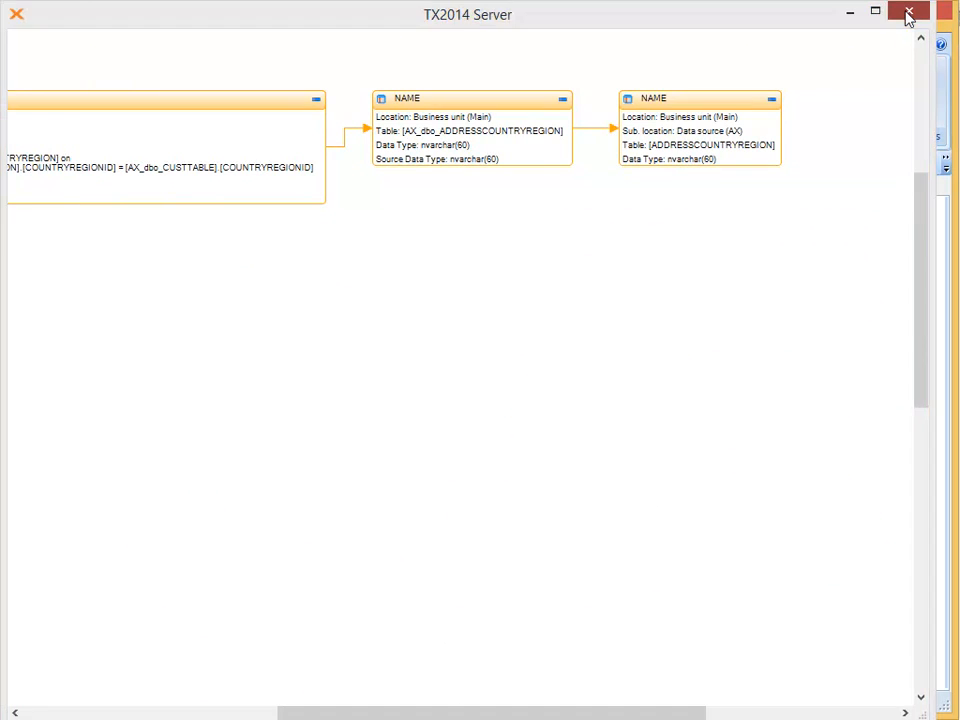
click(907, 13)
Generate the TDWI project documentation as a PDF saved to F:\Documents\My Downloads\tdwi.pdf, look over its table of contents and minimize it
click(45, 189)
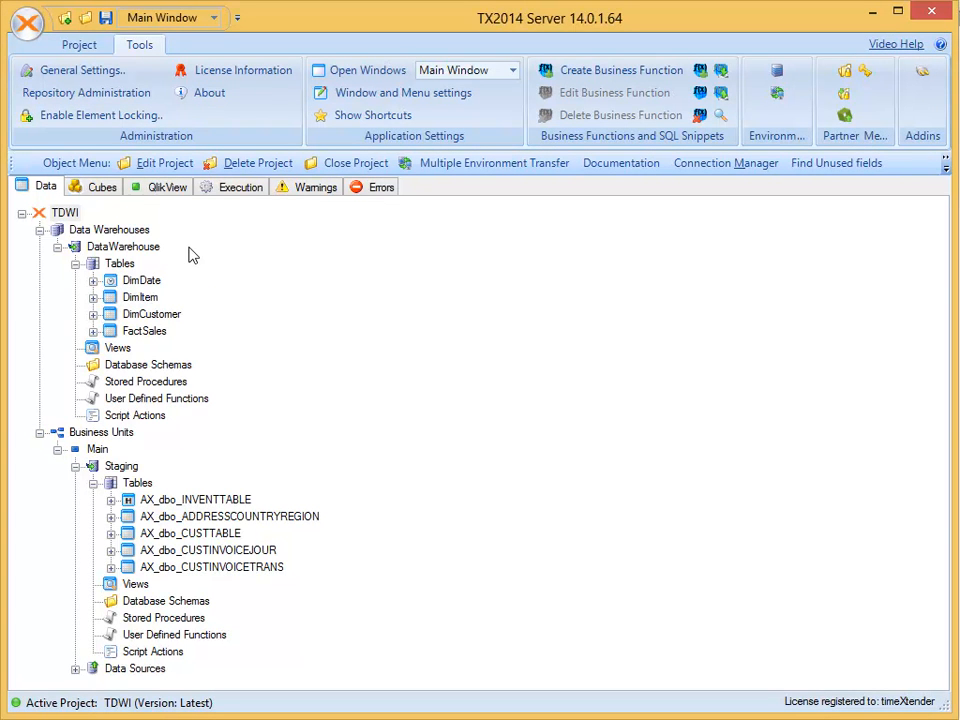
right_click(69, 214)
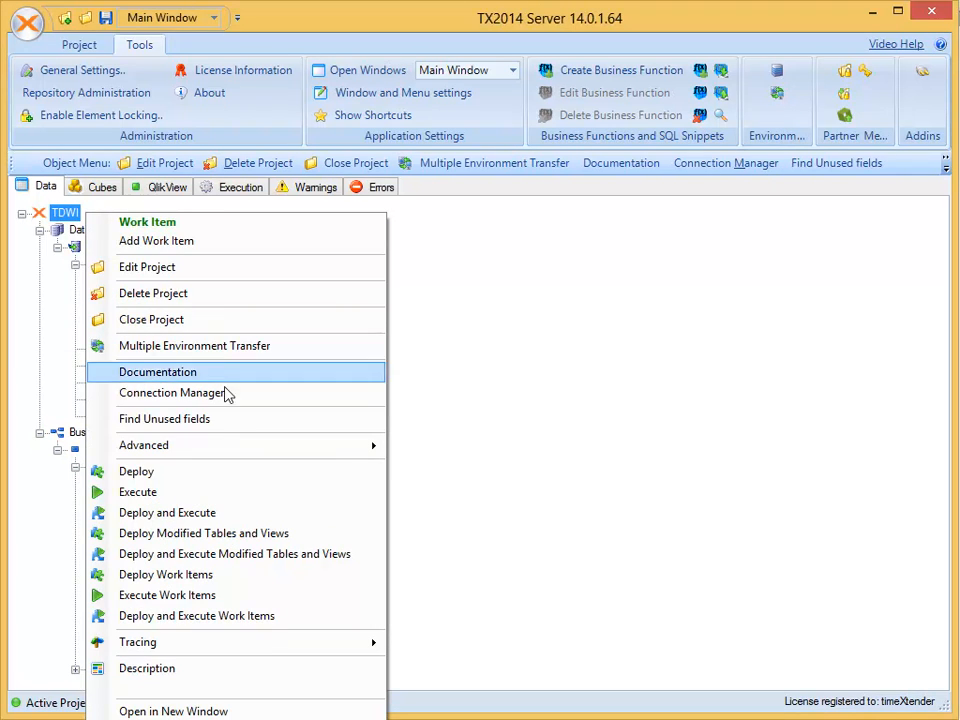
click(160, 372)
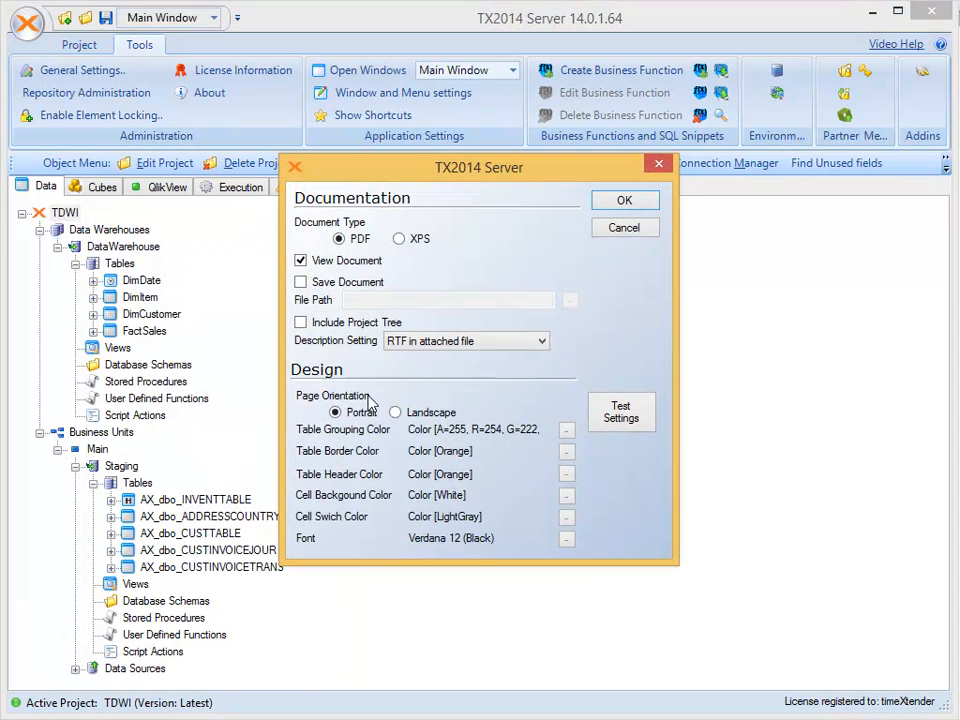
click(352, 285)
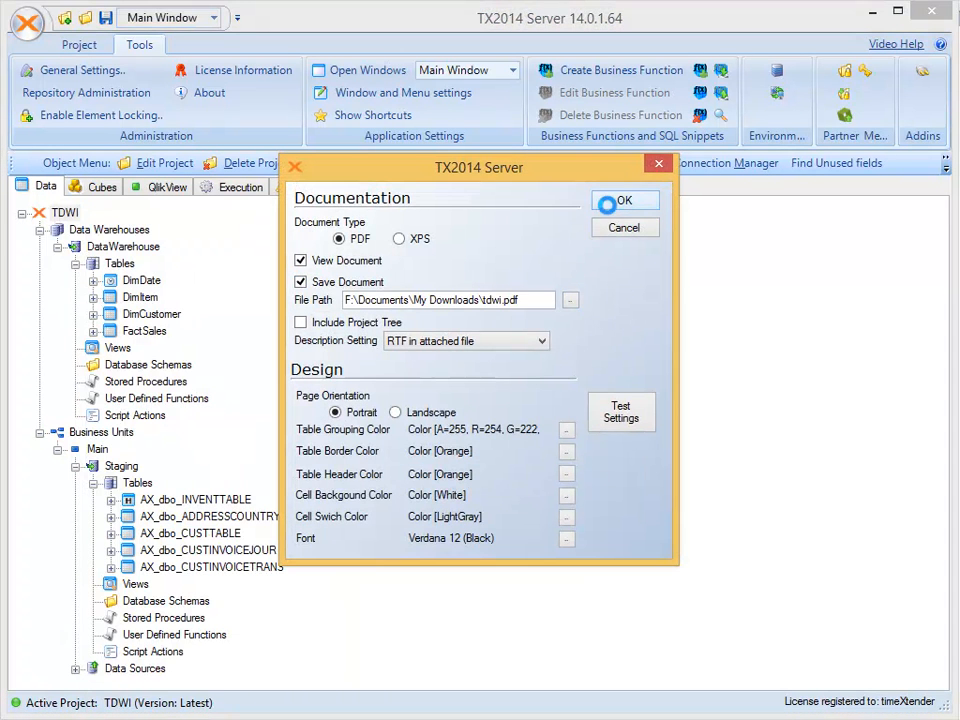
click(618, 204)
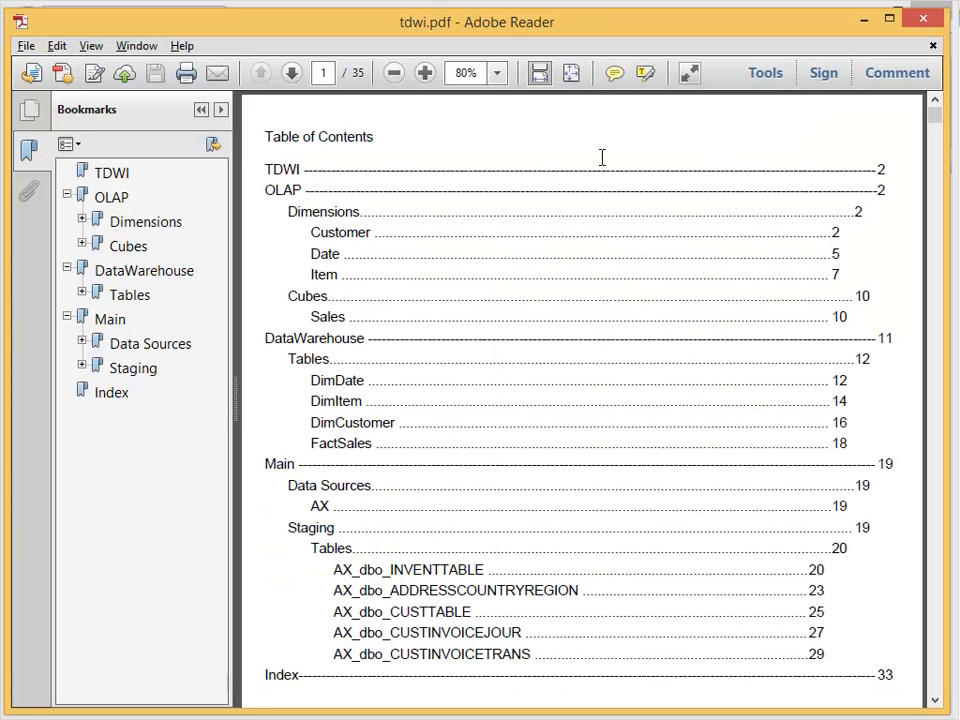
scroll(516, 461, down, 4)
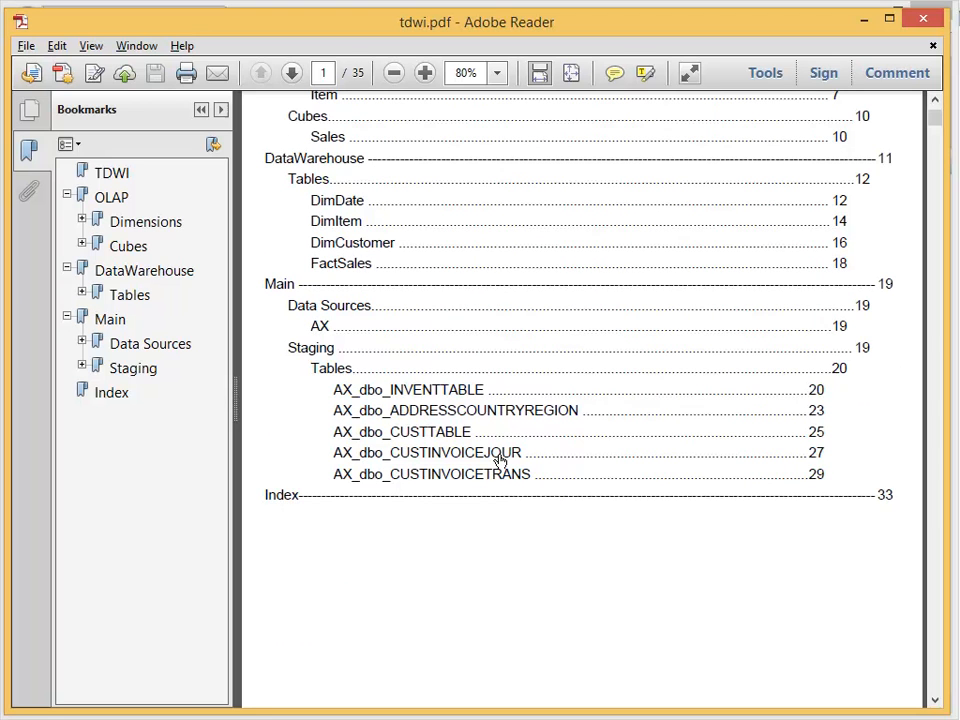
click(863, 19)
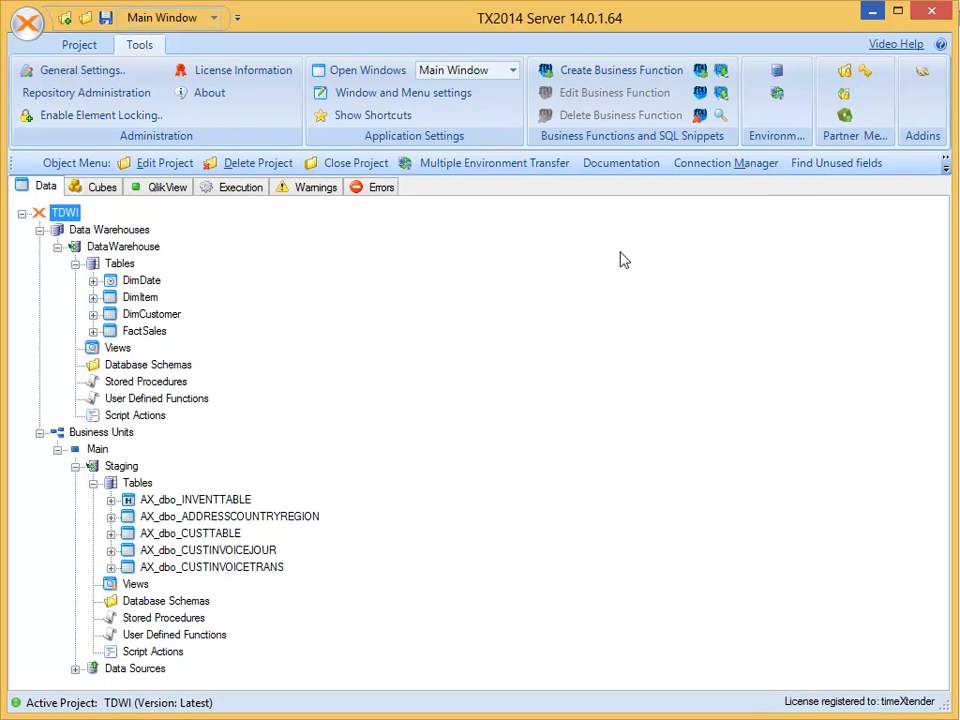